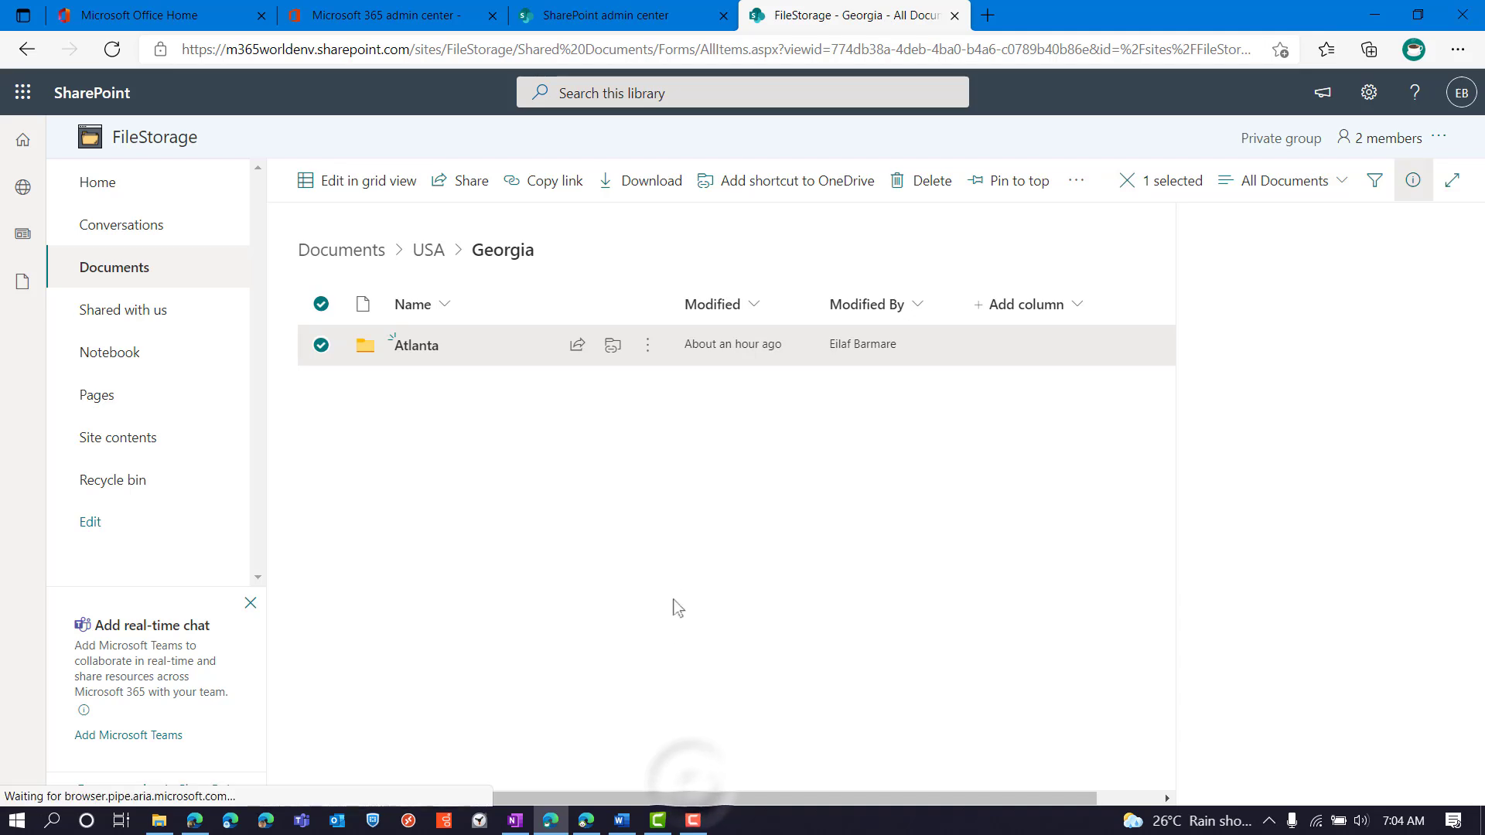
pyautogui.click(648, 344)
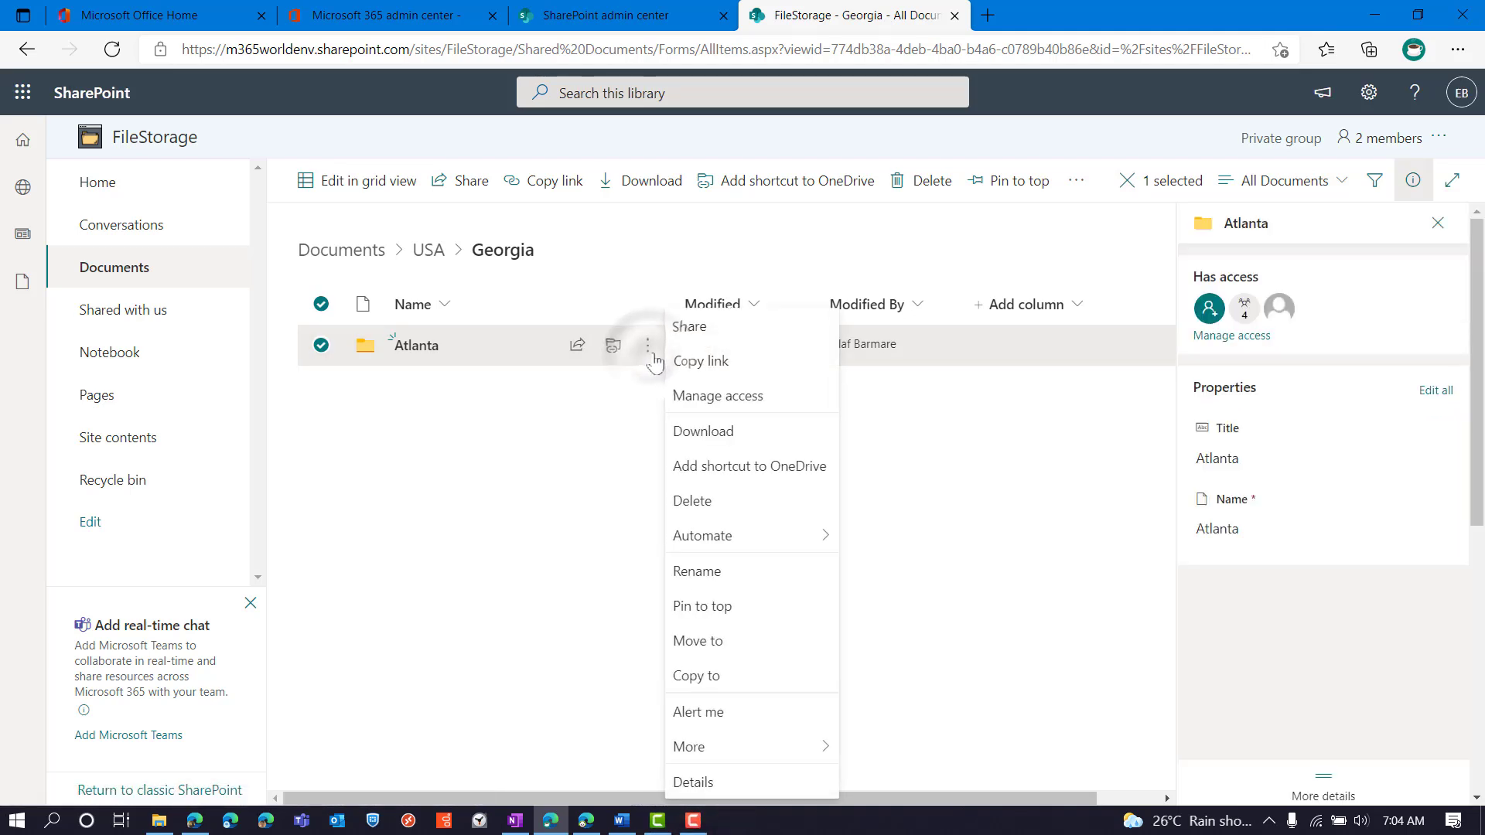
pyautogui.click(696, 326)
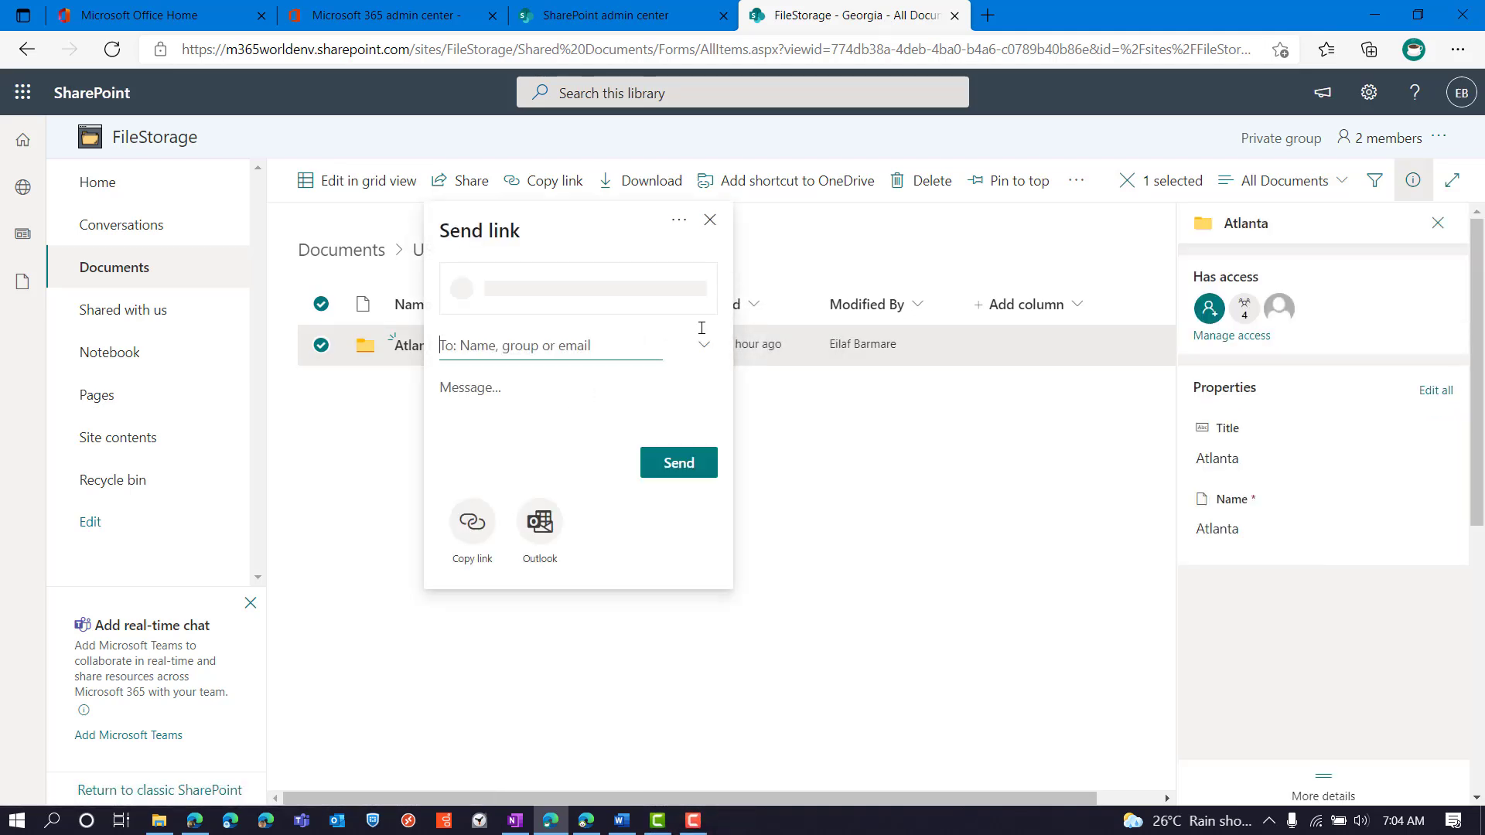
pyautogui.click(574, 292)
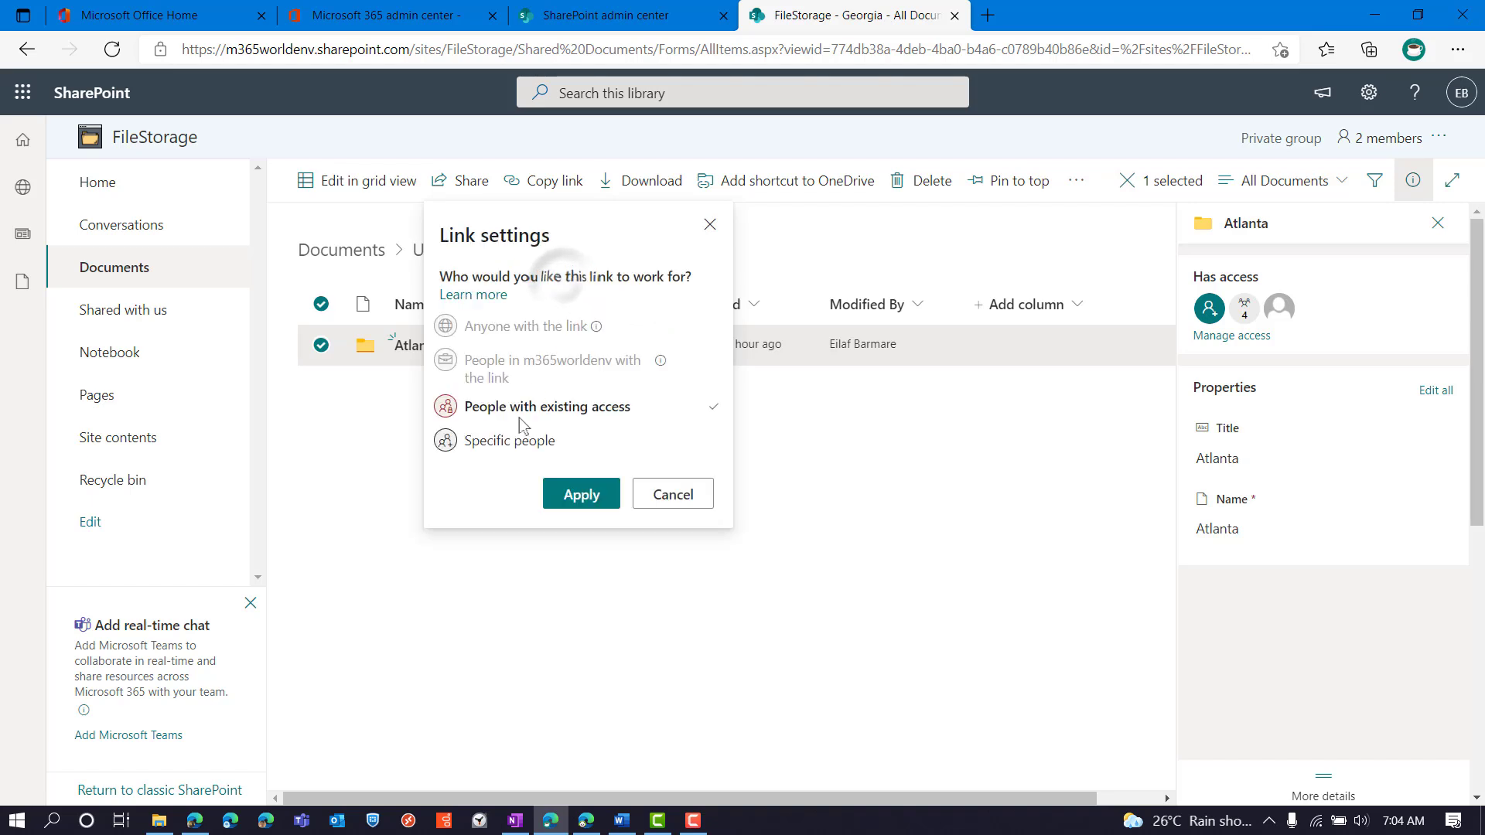
pyautogui.click(512, 445)
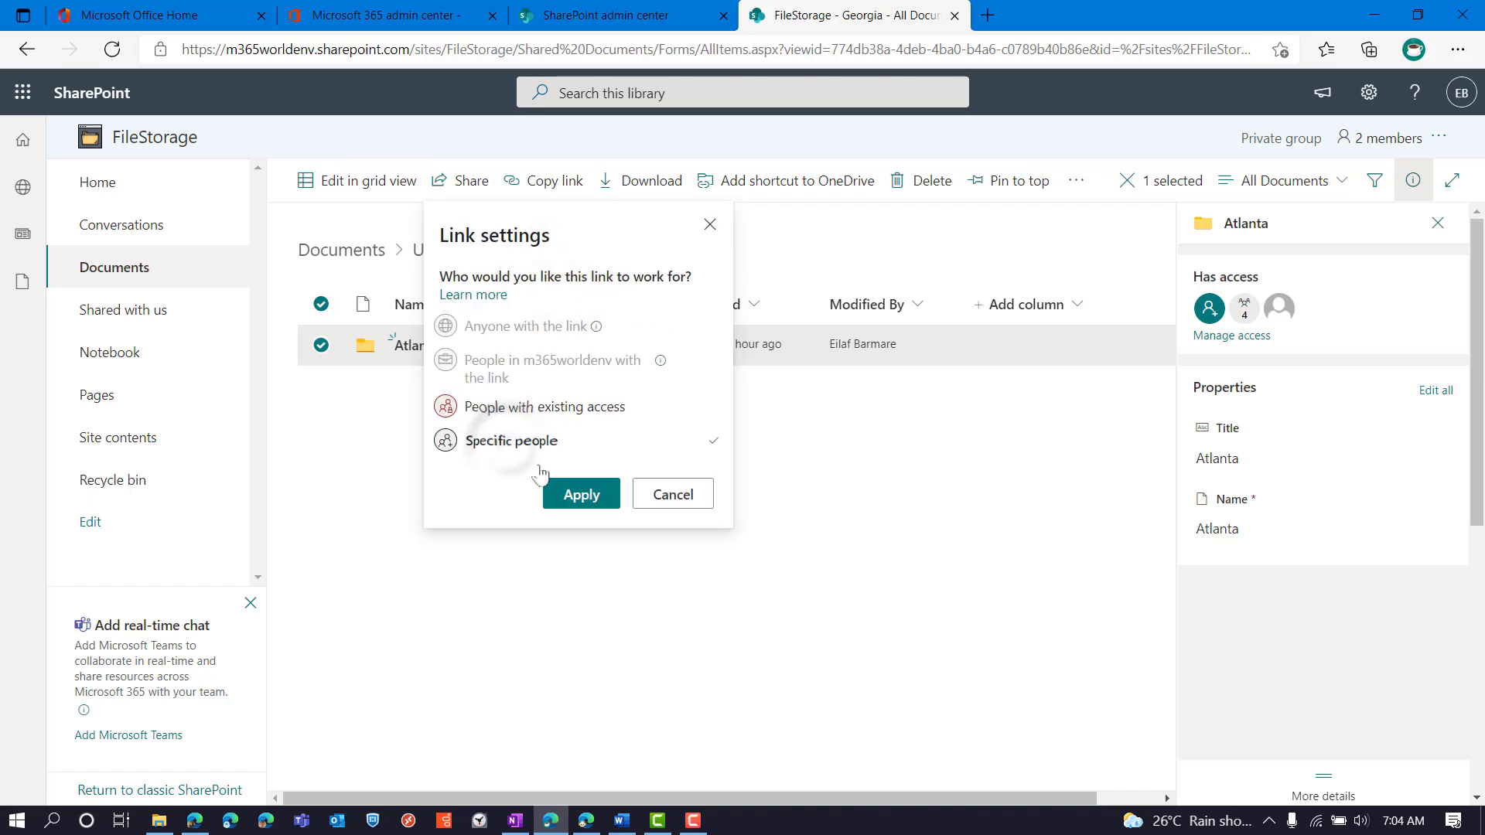
pyautogui.click(585, 497)
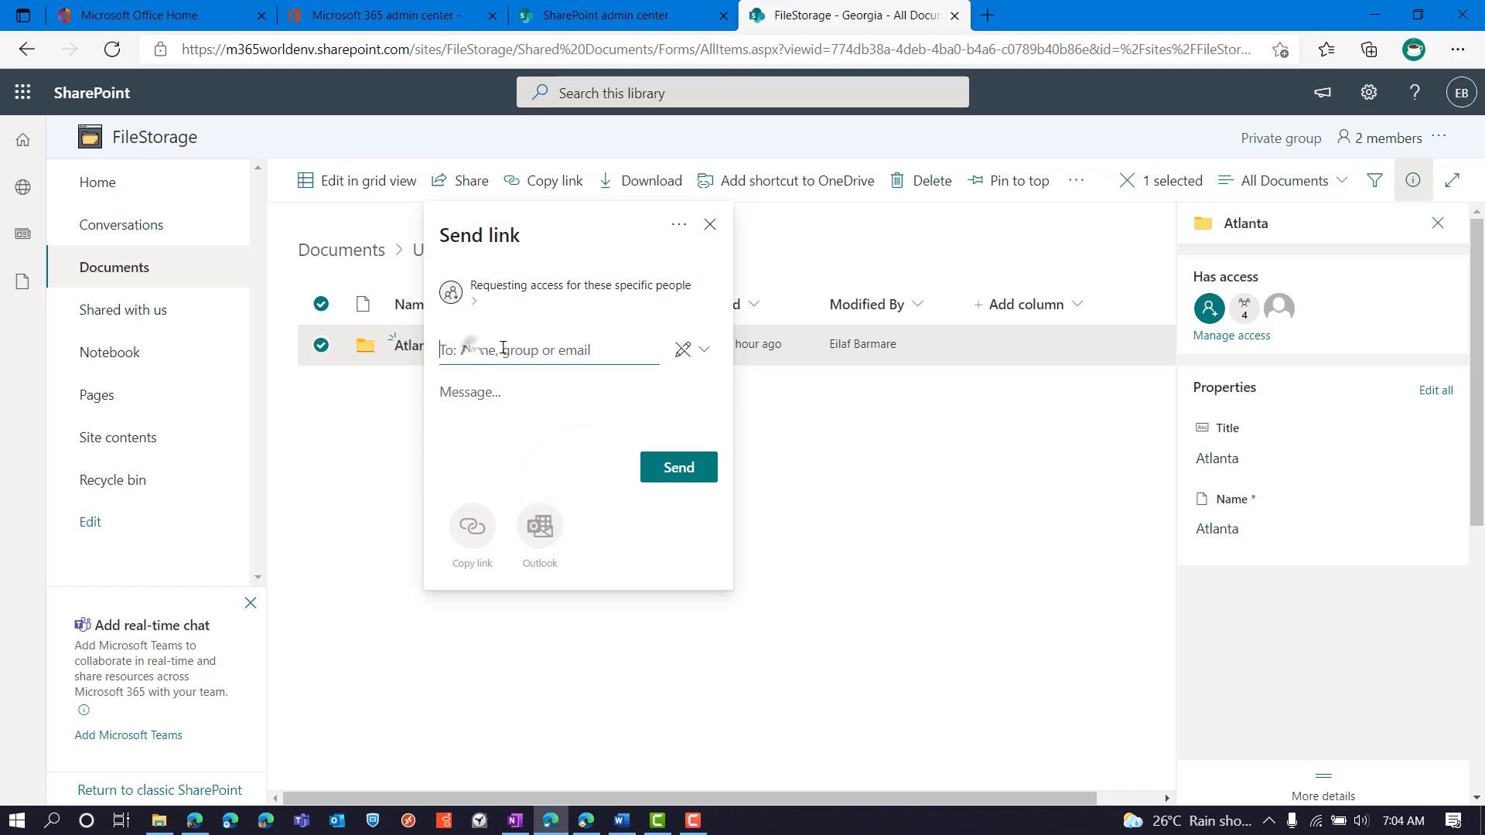
pyautogui.write('ahmed')
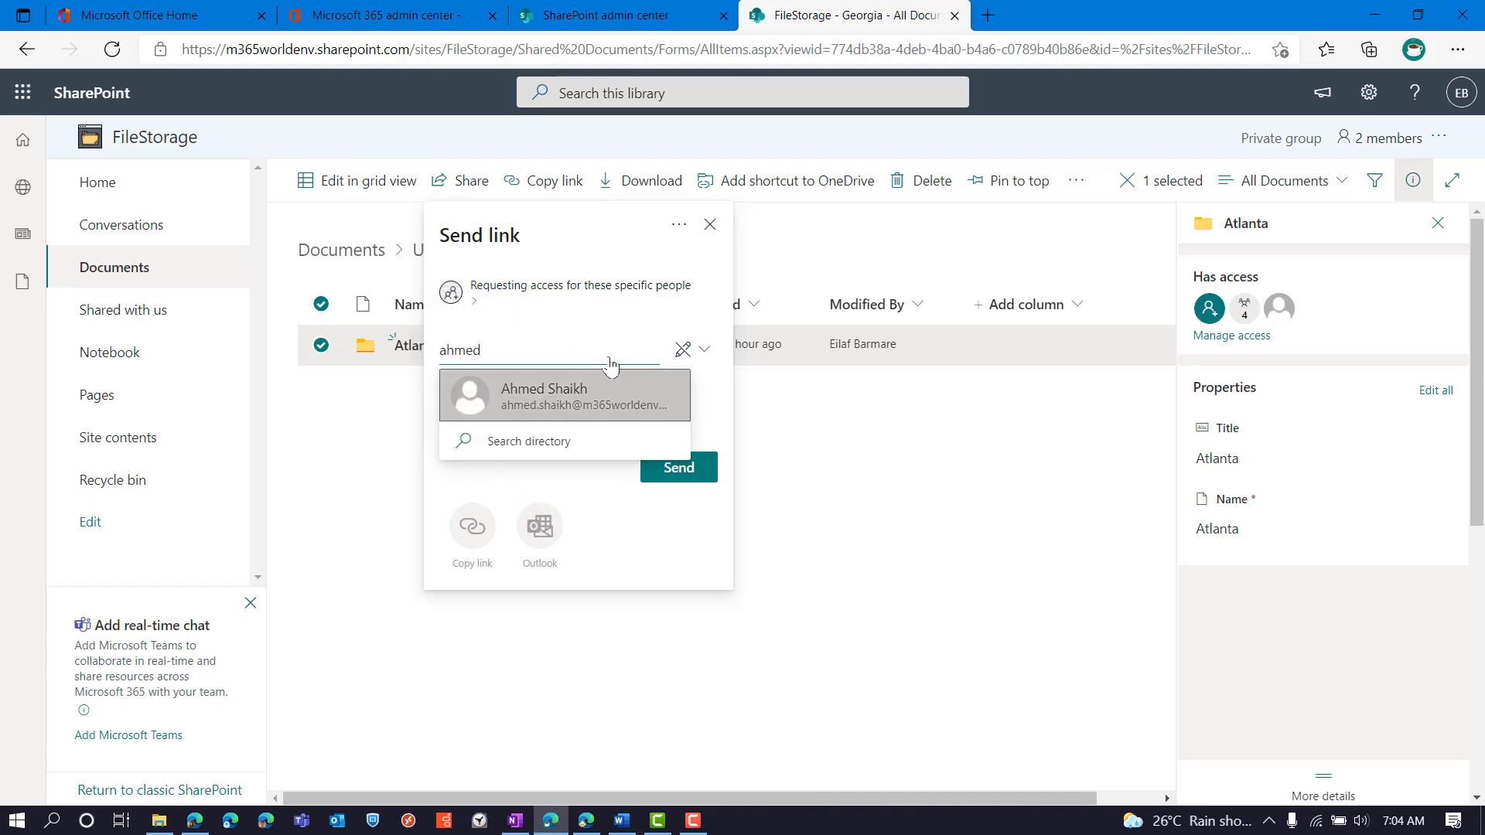
pyautogui.click(590, 396)
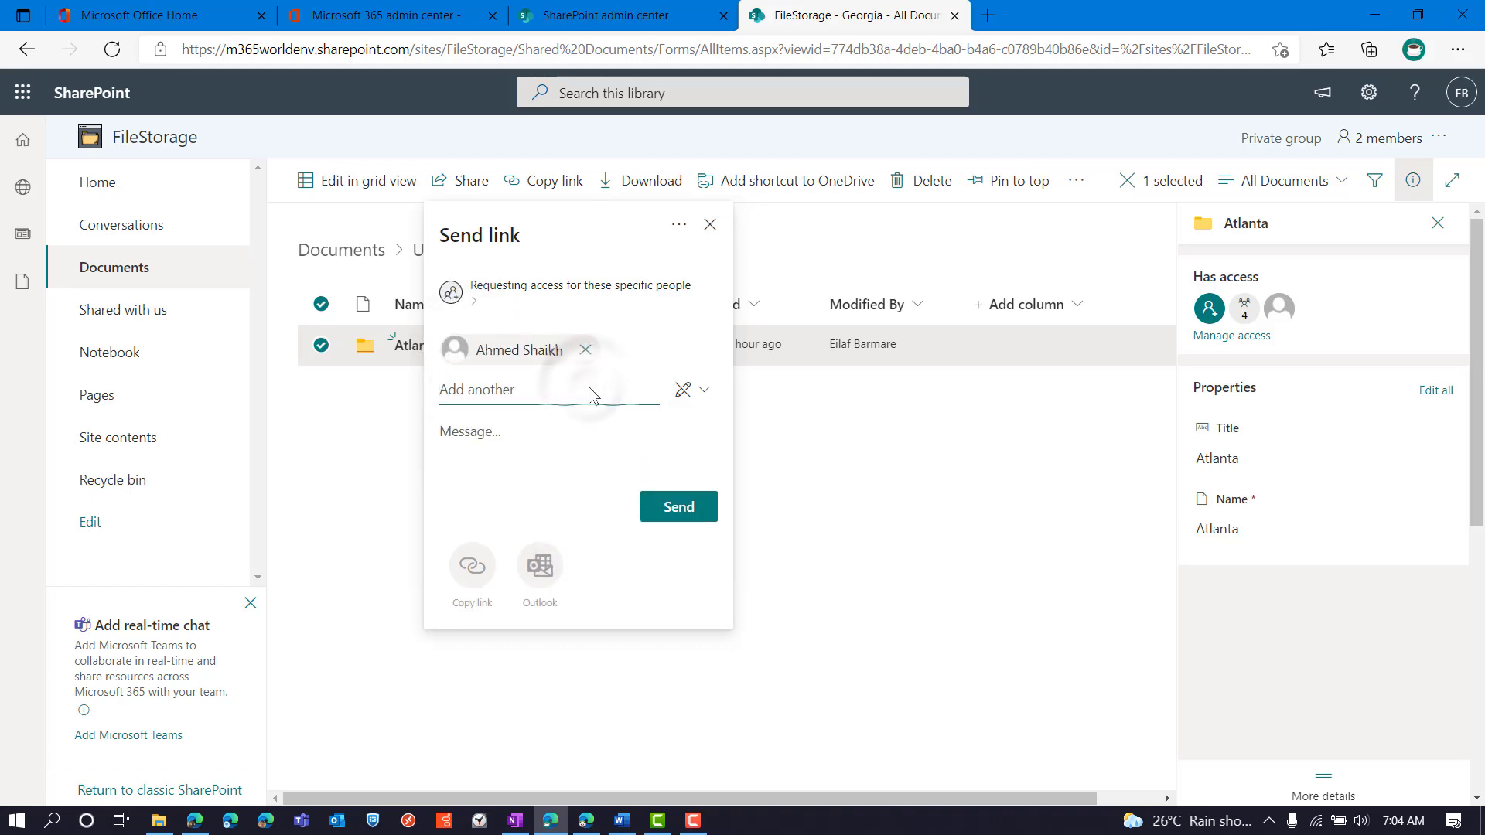
# Close the share panel unsent, then open the Atlanta link from the recipient's Outlook email, reaching a permission-required page
pyautogui.click(709, 226)
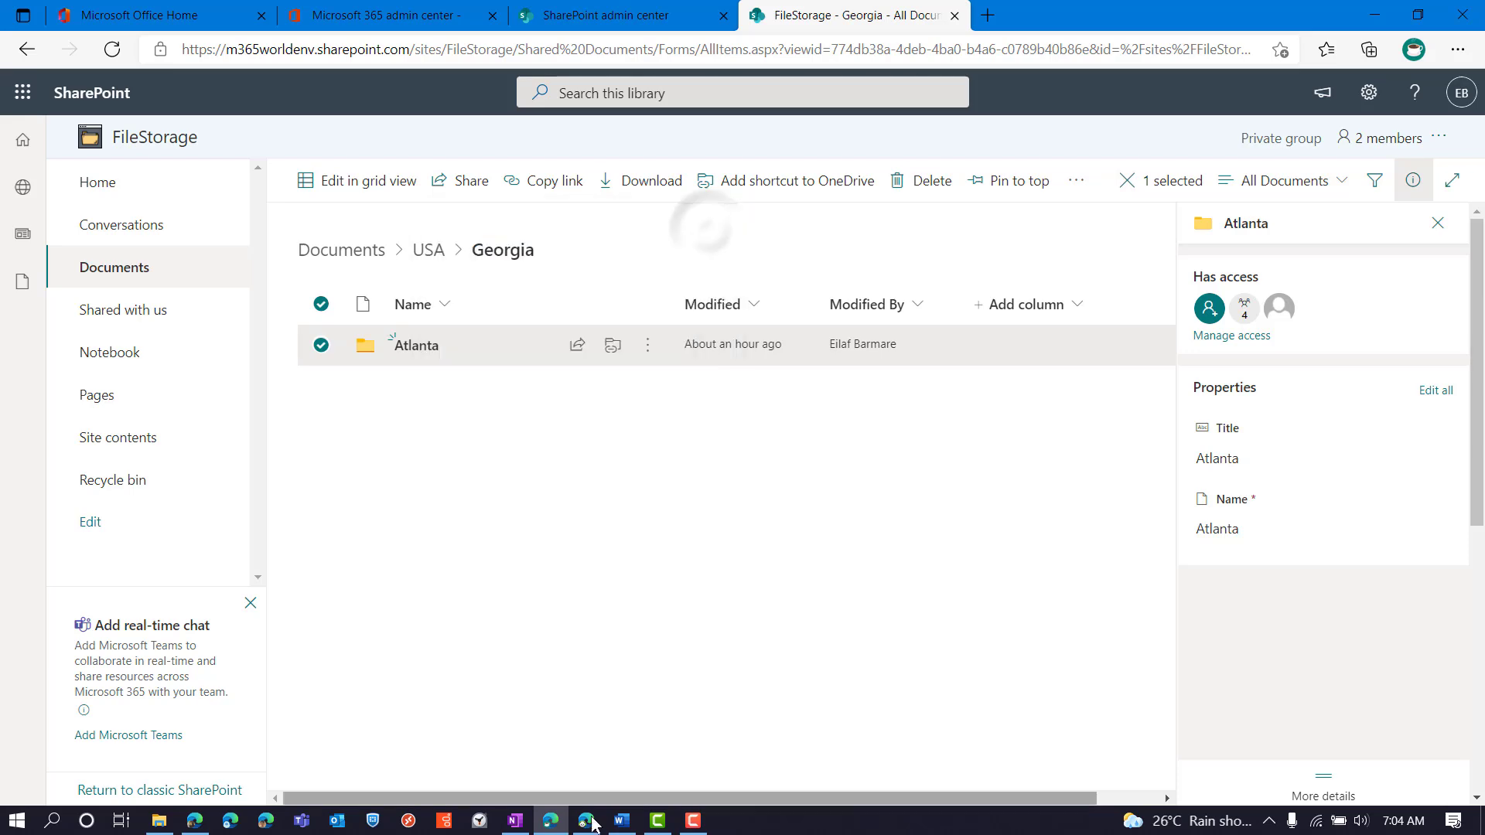
pyautogui.click(587, 820)
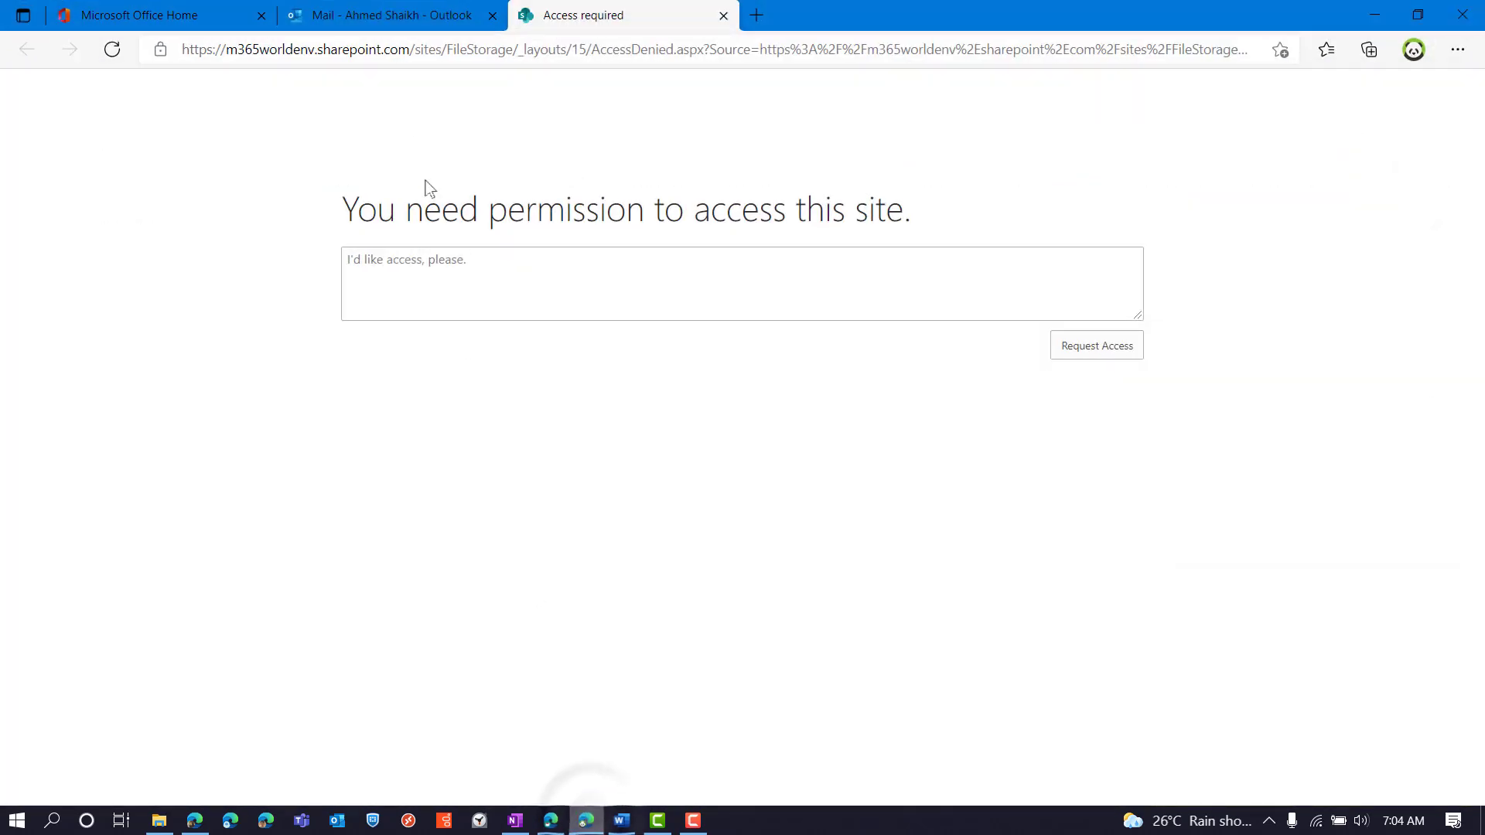
pyautogui.click(380, 14)
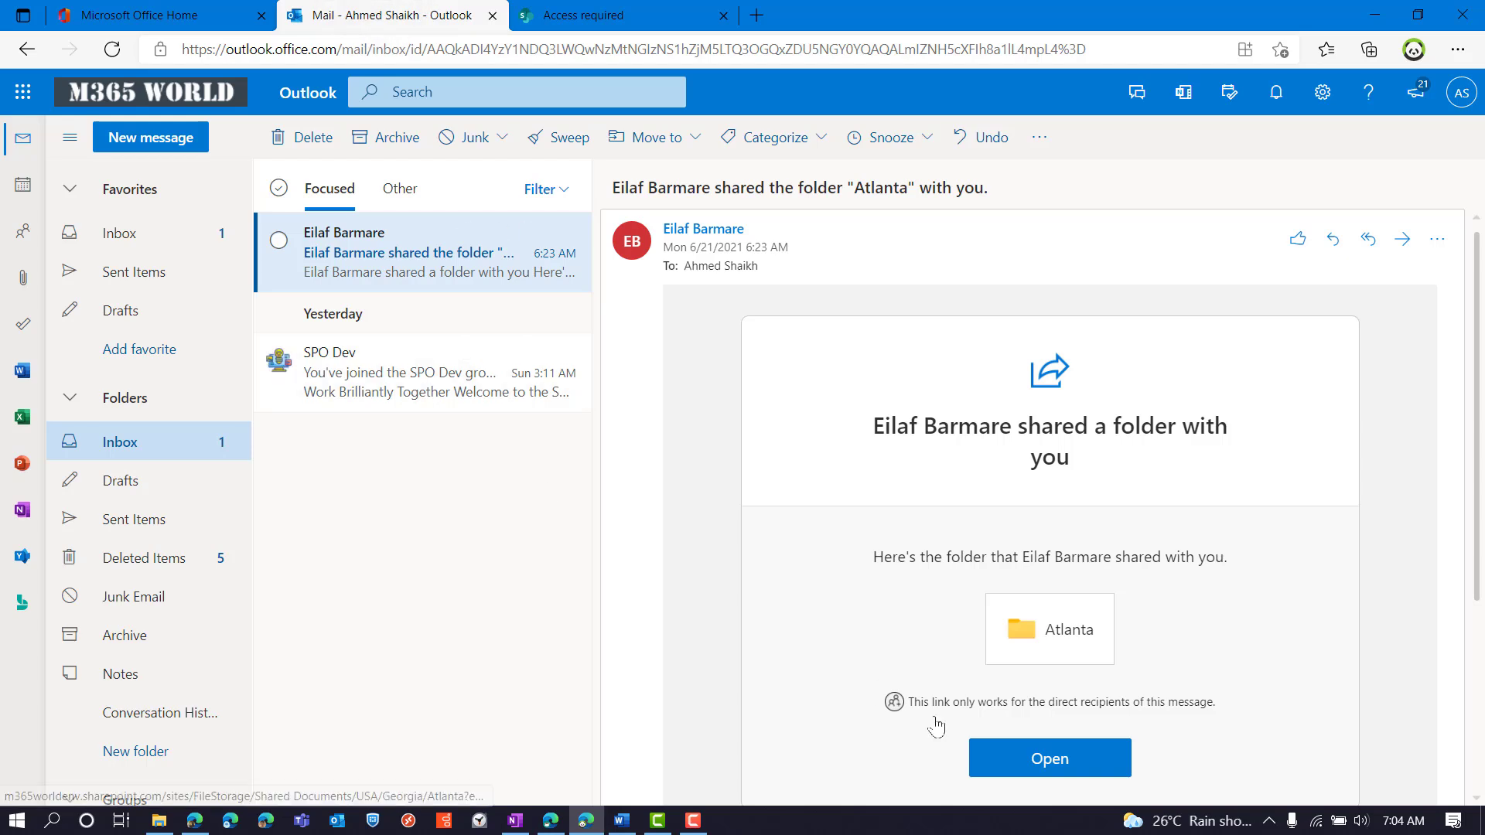
pyautogui.click(1473, 97)
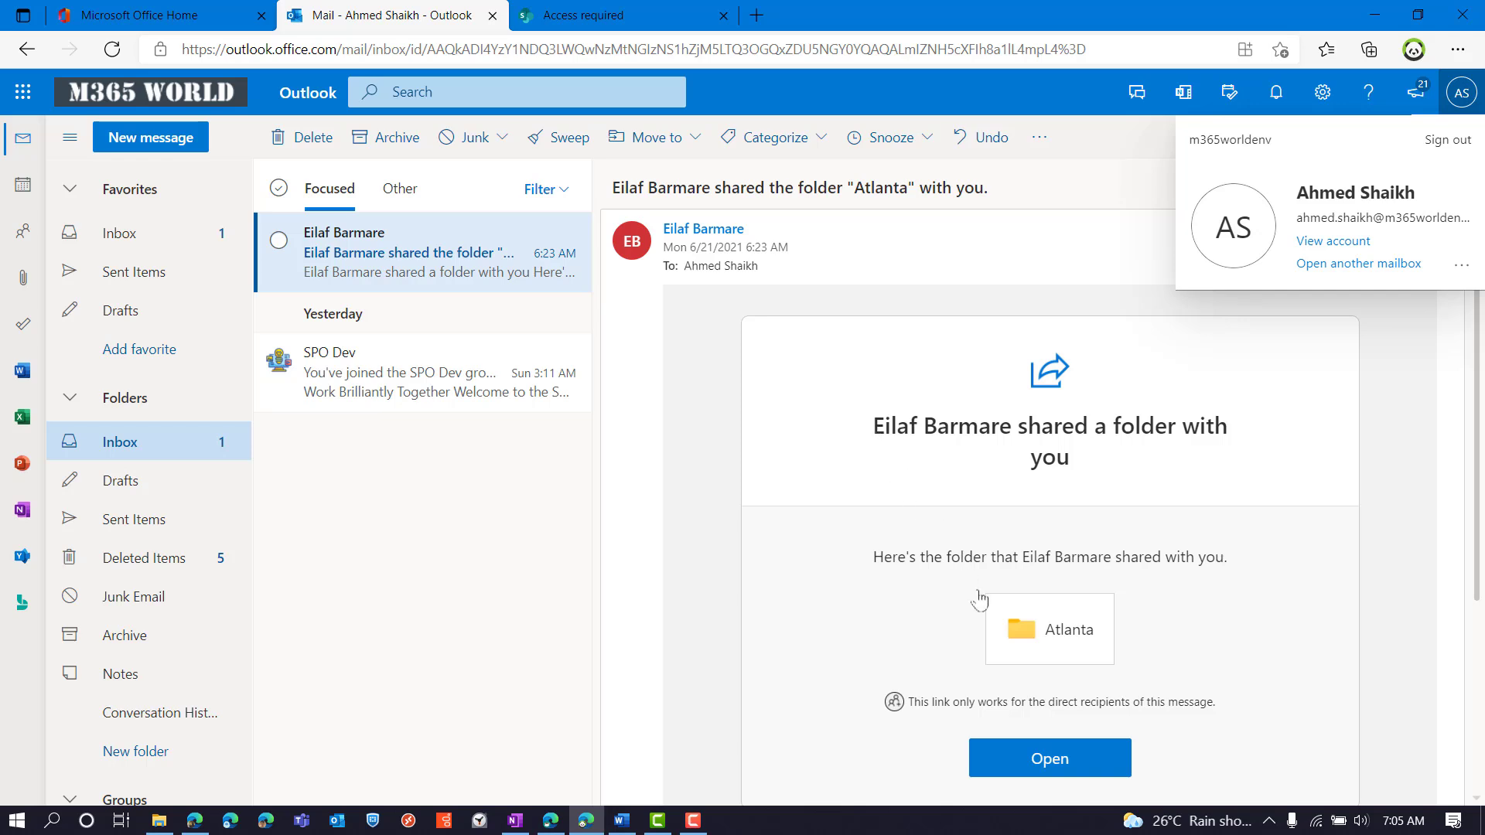
pyautogui.click(1080, 758)
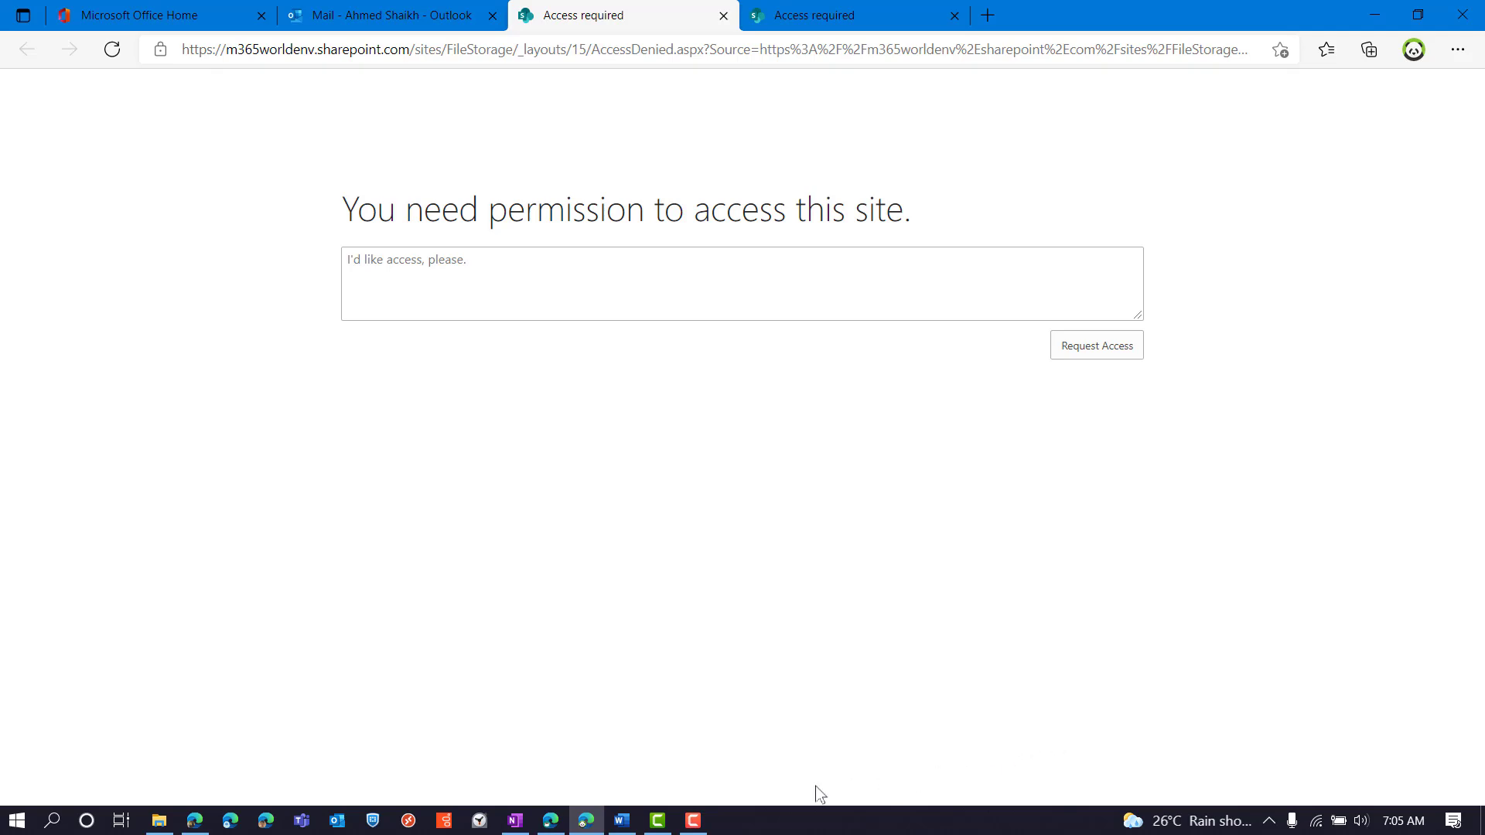
pyautogui.click(550, 821)
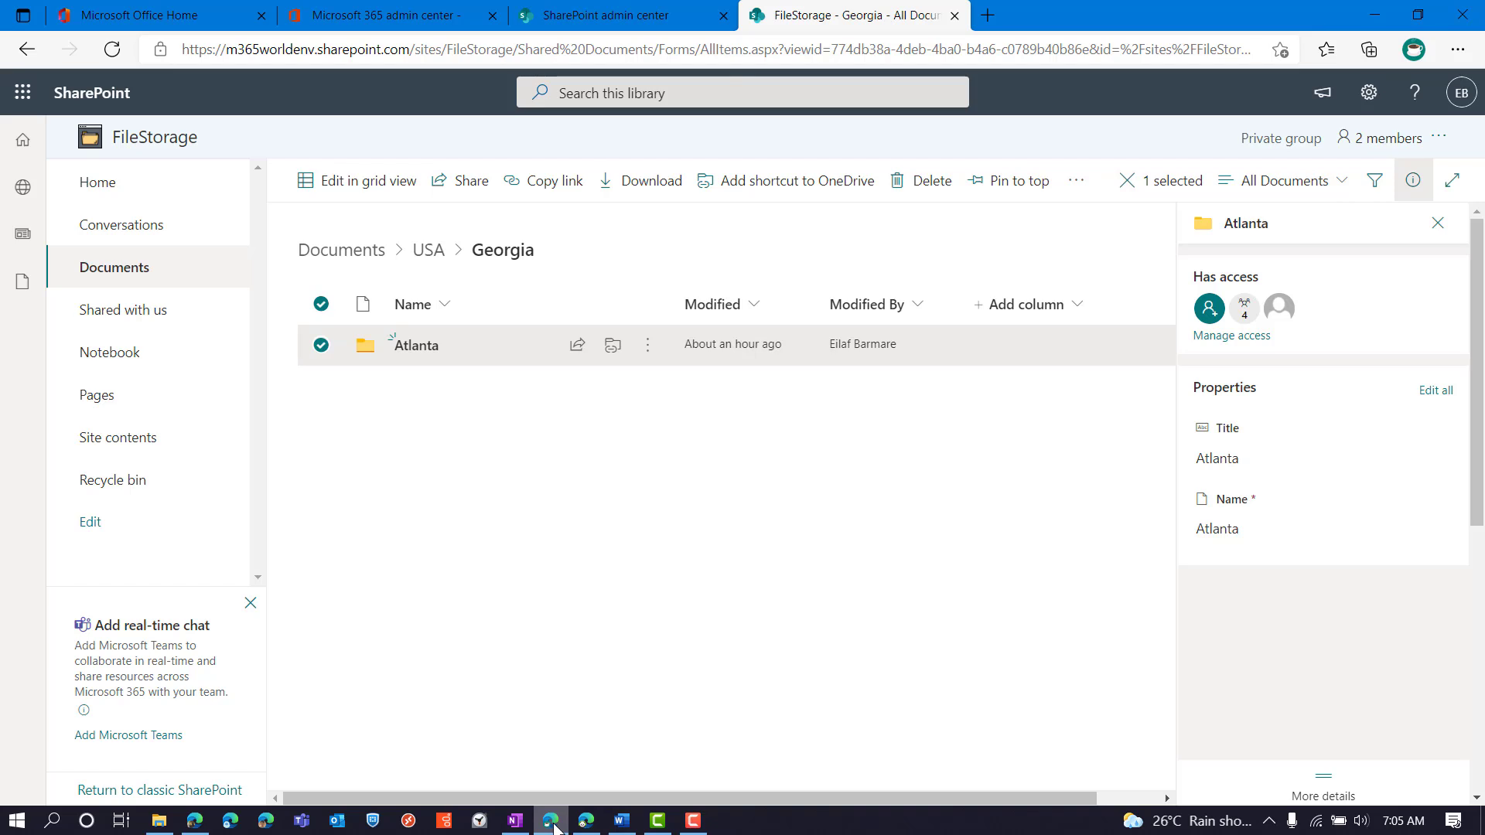
# Close Atlanta's details pane, then reselect Atlanta via Documents > USA > Georgia
pyautogui.click(1413, 180)
pyautogui.click(321, 345)
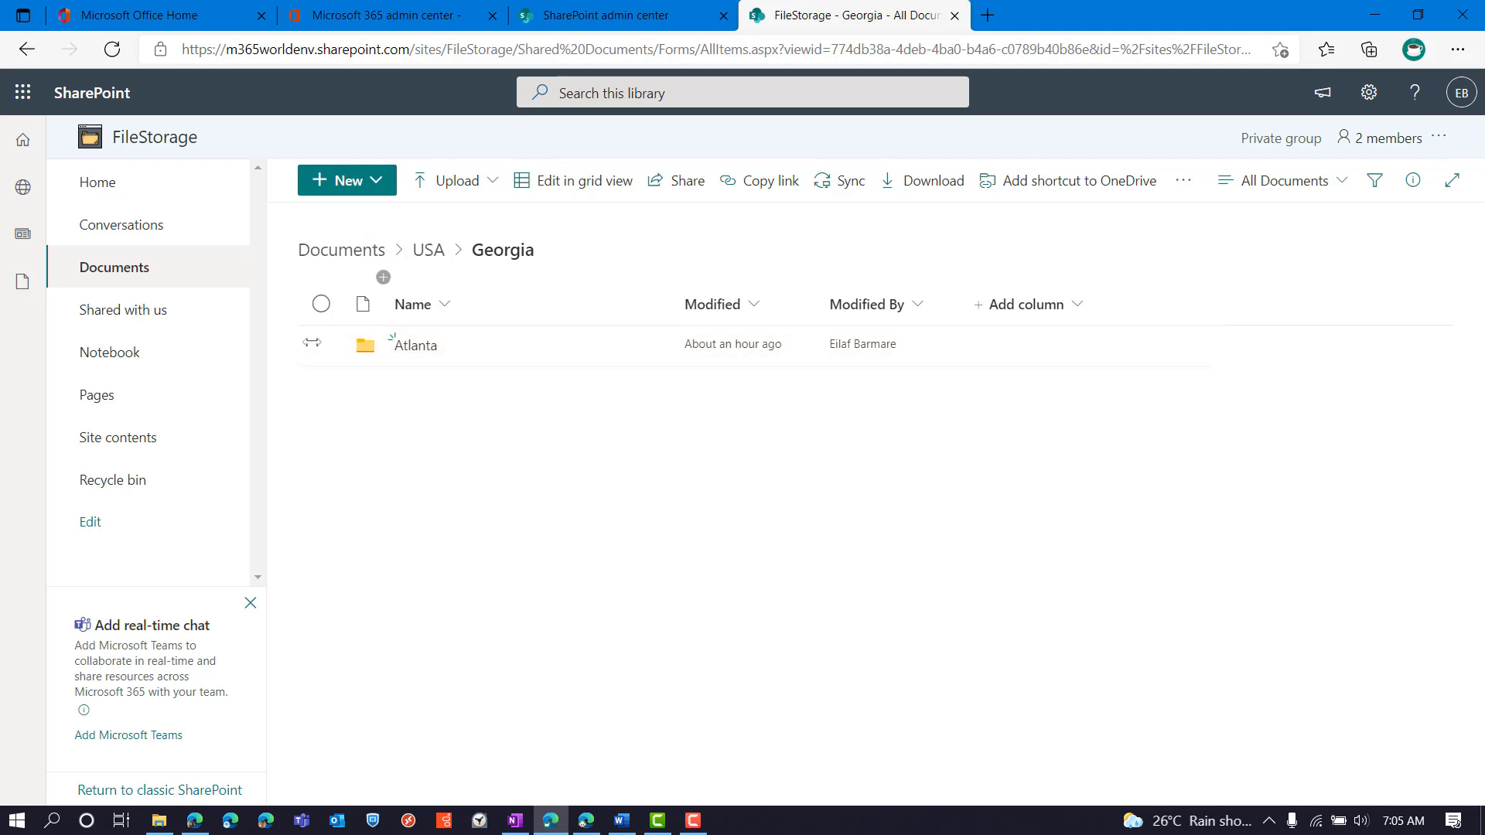
pyautogui.click(354, 249)
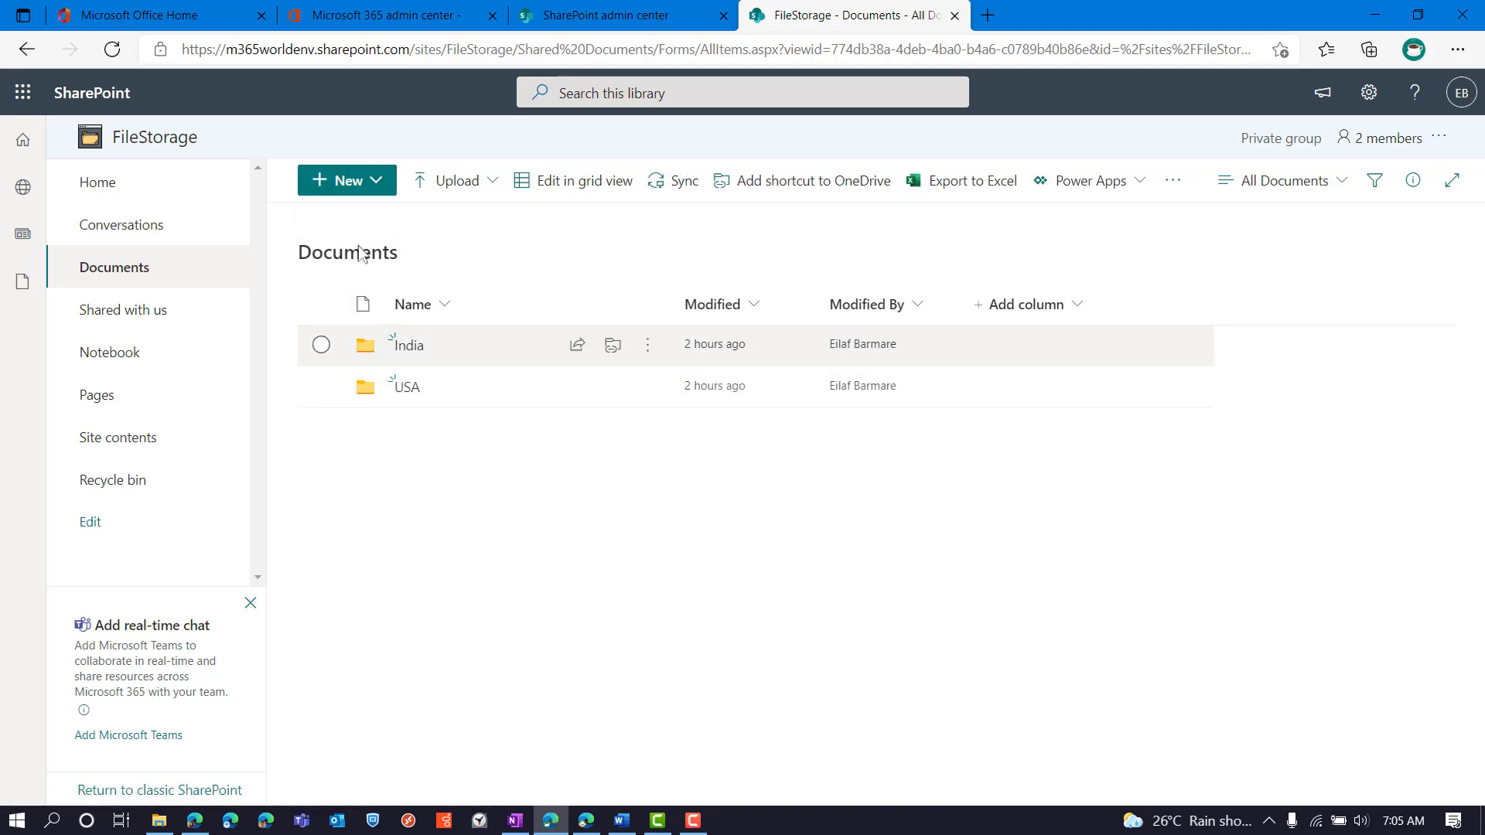
pyautogui.click(406, 387)
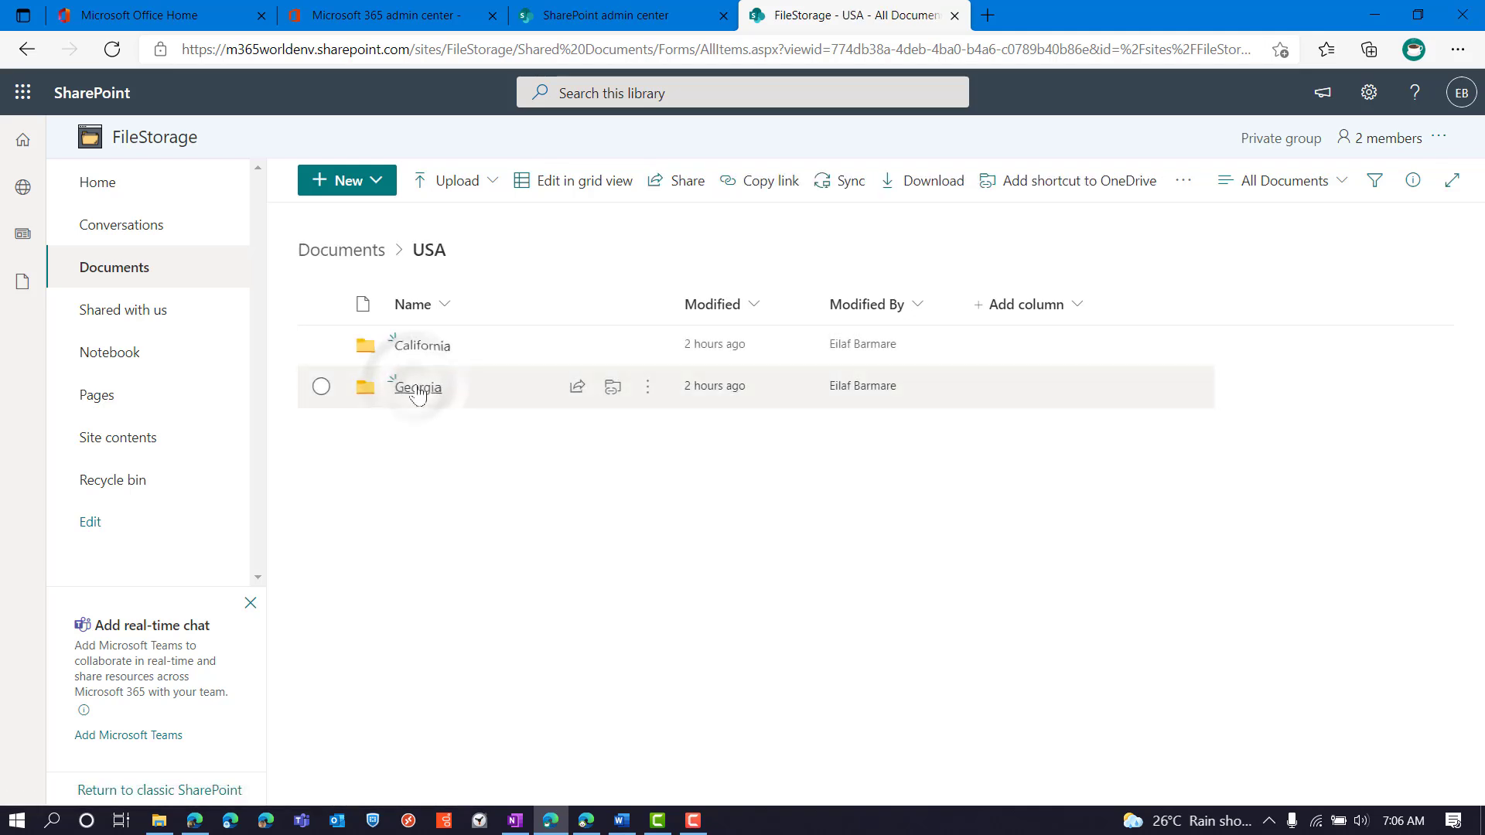
pyautogui.click(417, 387)
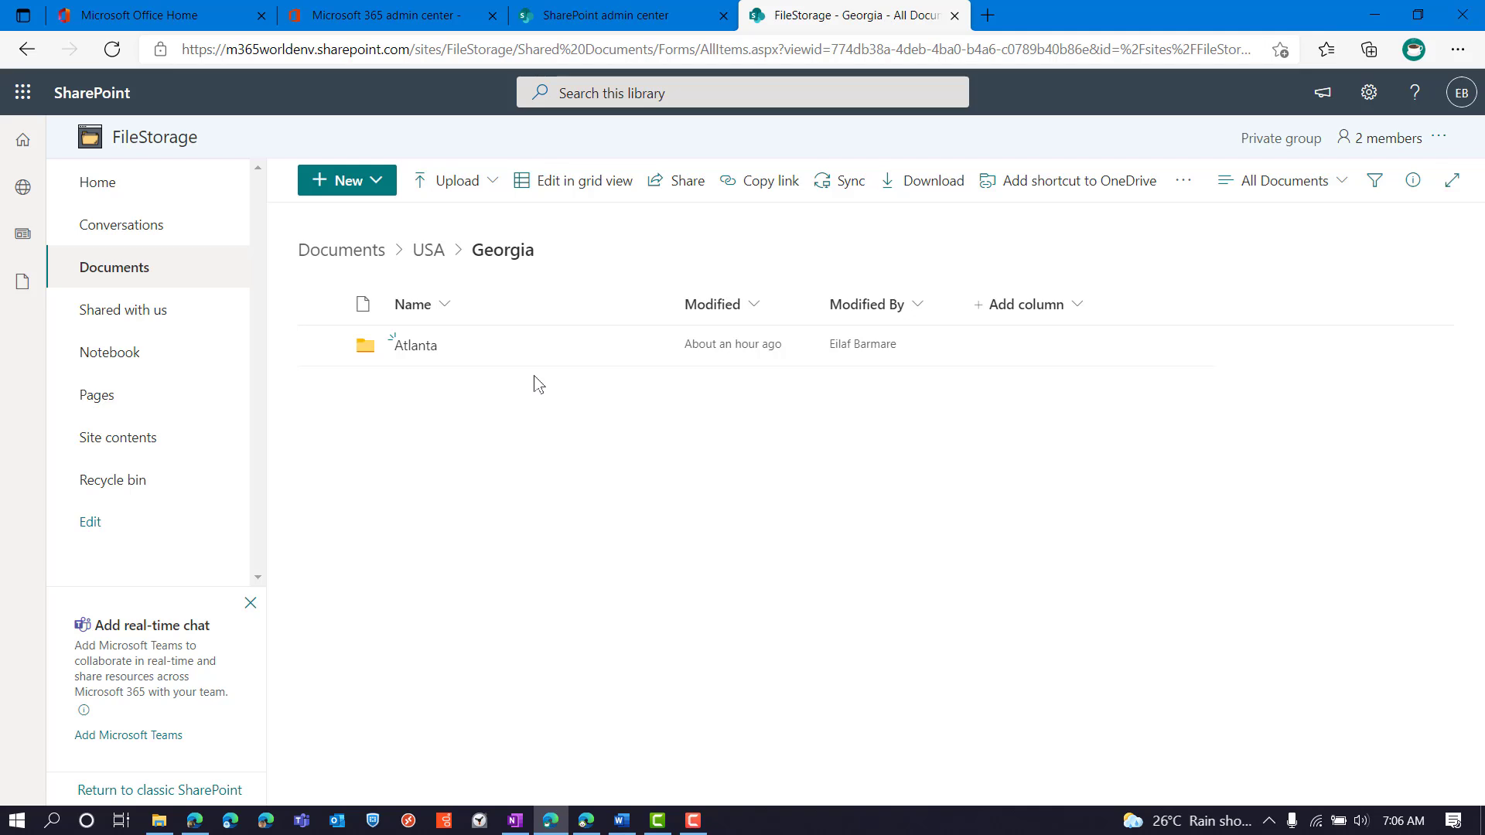
pyautogui.click(320, 346)
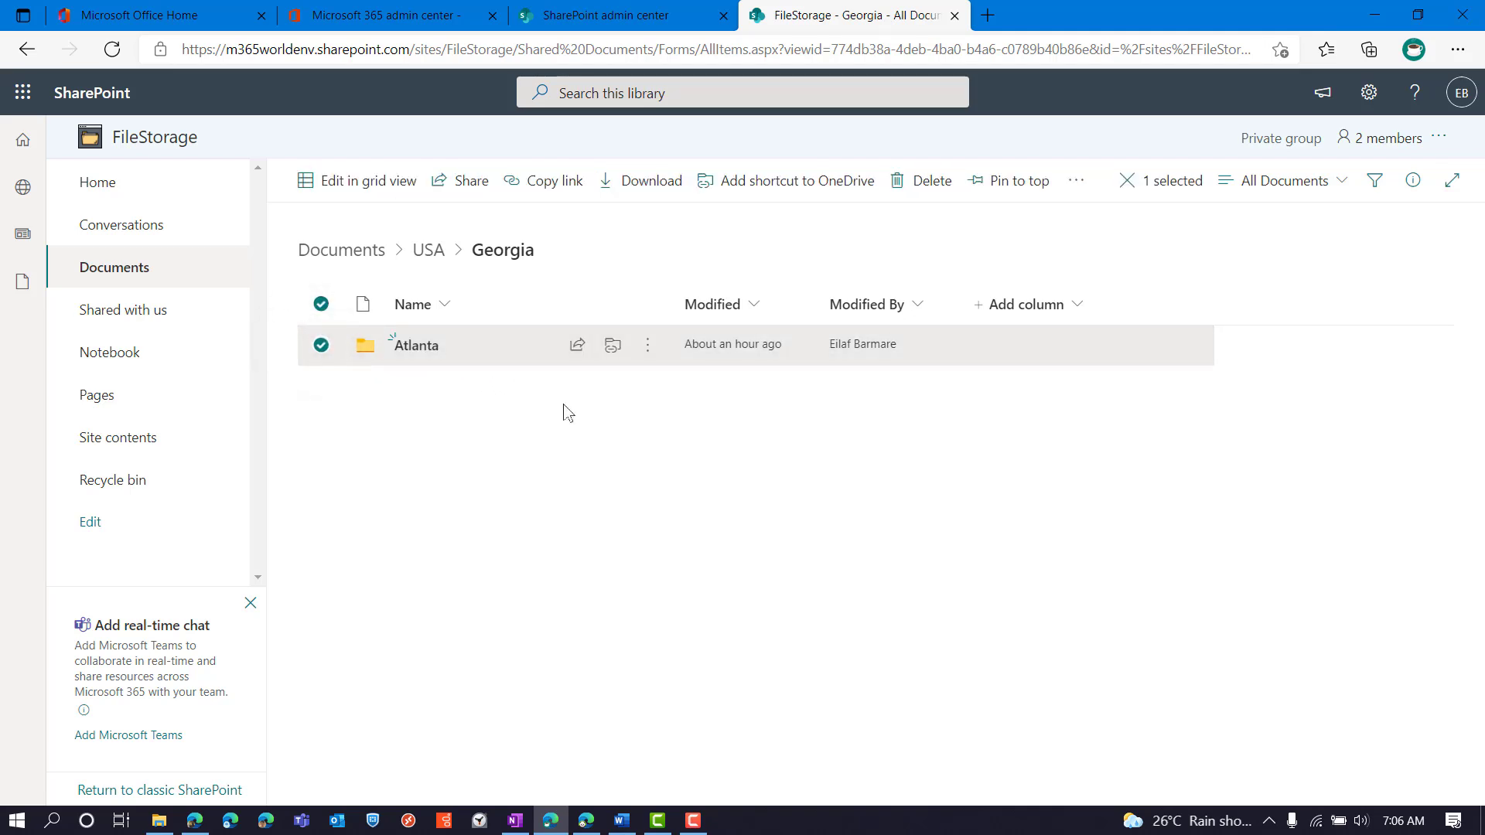
# Open Atlanta's Manage access panel and go to its Advanced permissions page
pyautogui.click(645, 346)
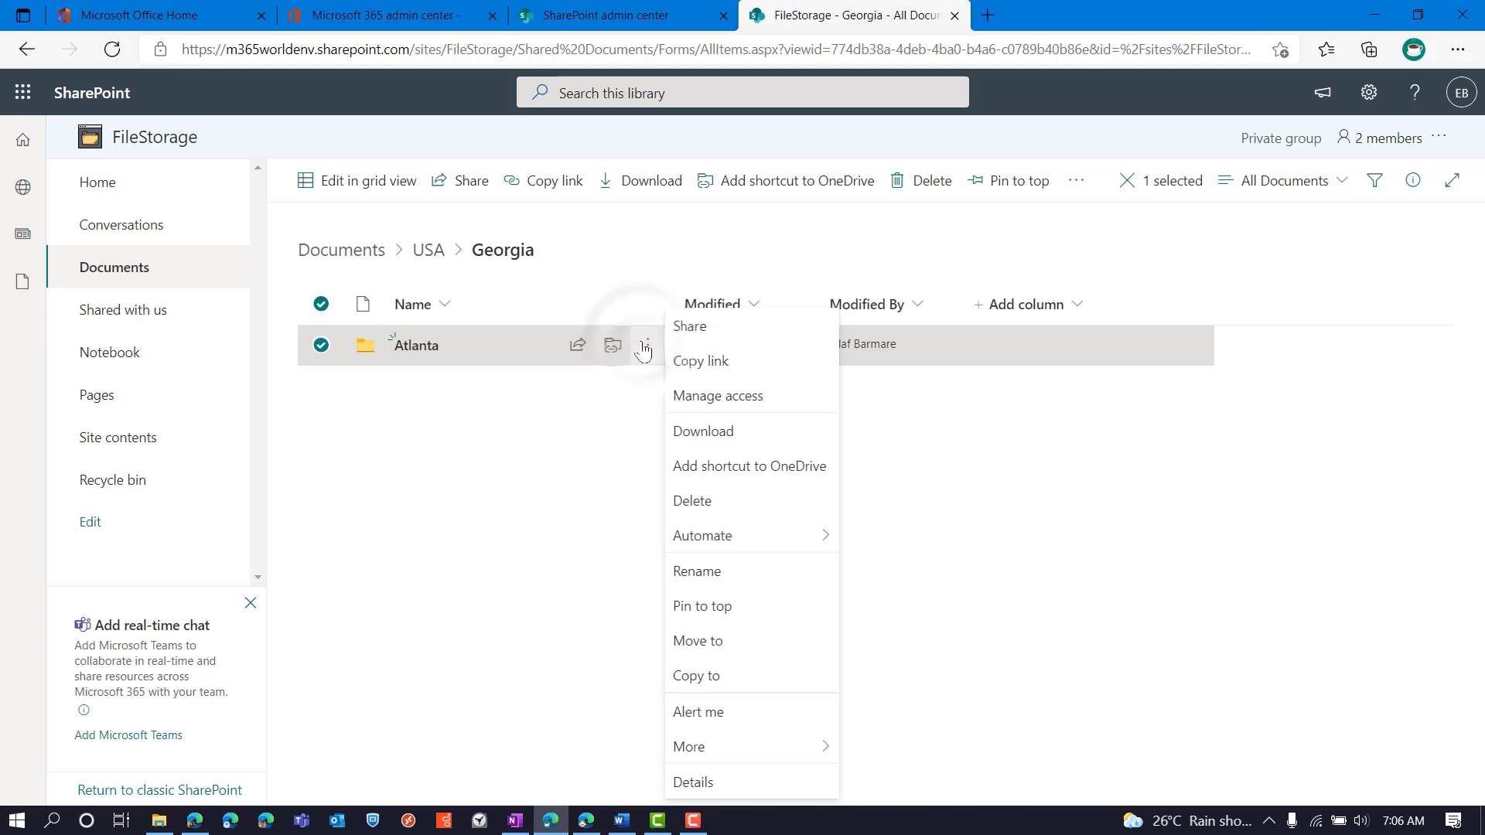
pyautogui.click(745, 406)
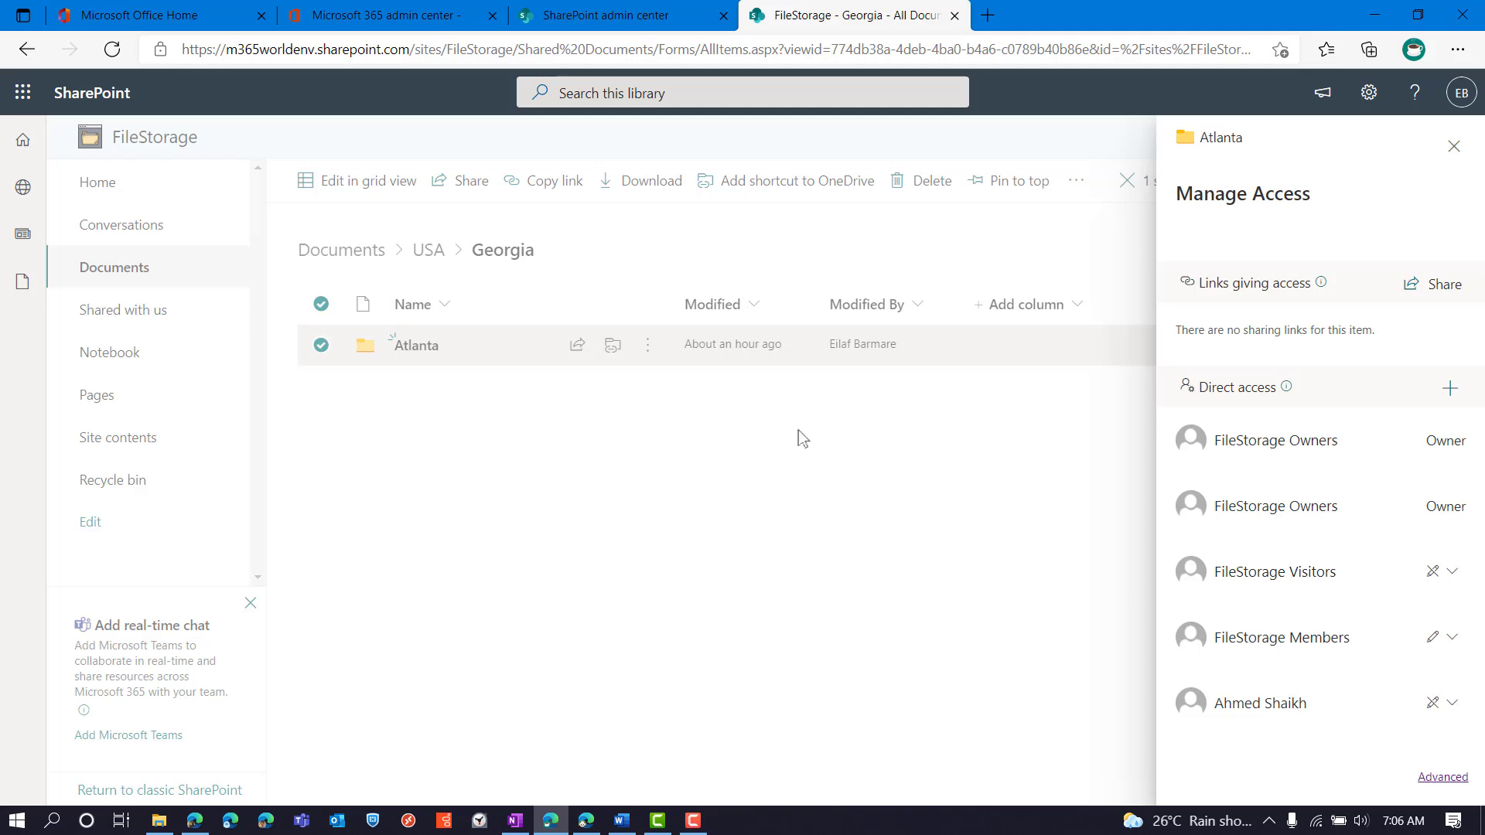
pyautogui.click(1443, 778)
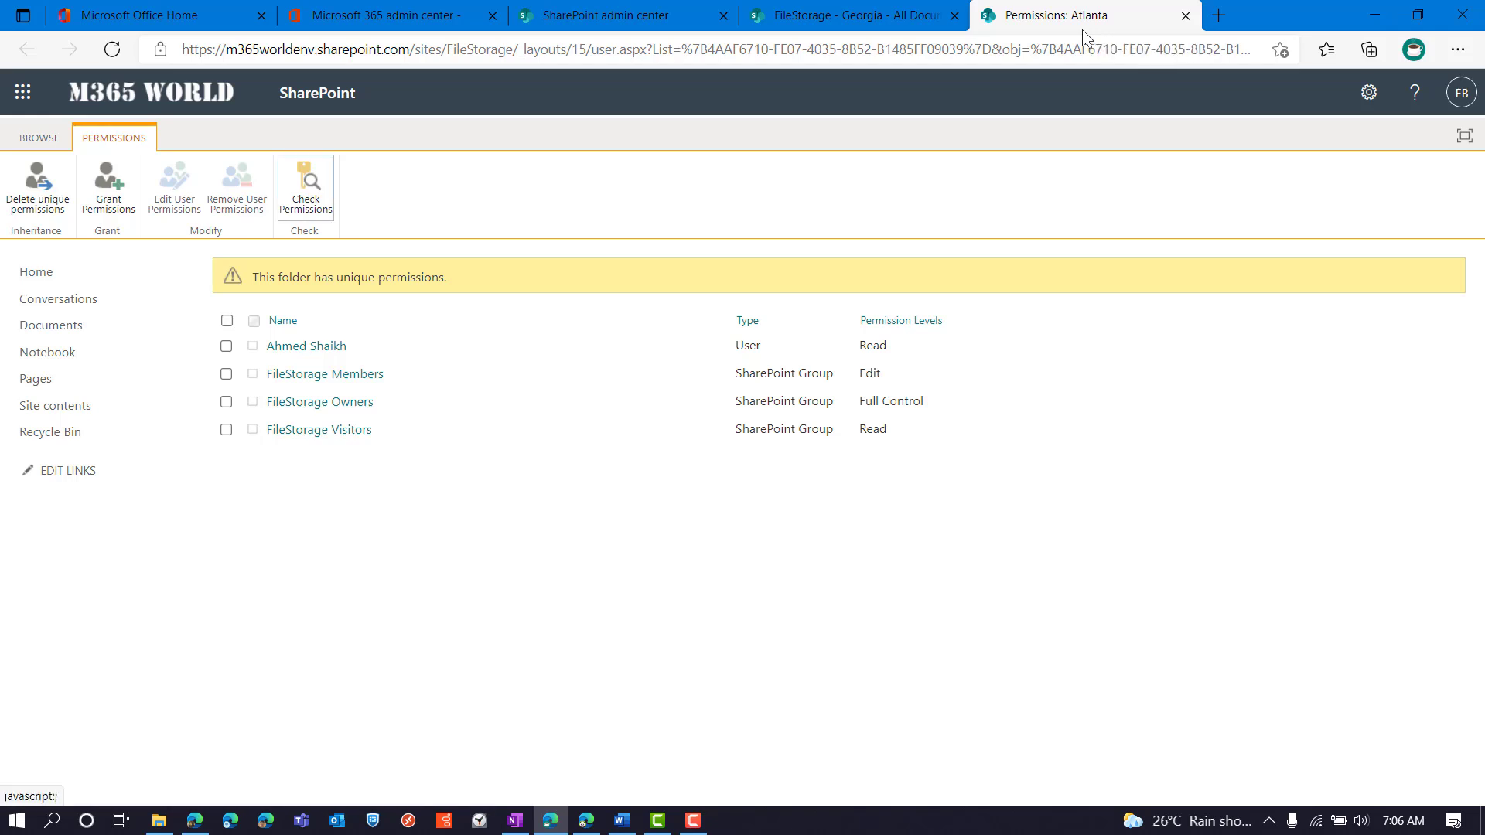
# Check the recipient user's effective permissions on Atlanta, confirming direct Read access, then dismiss the result
pyautogui.click(307, 195)
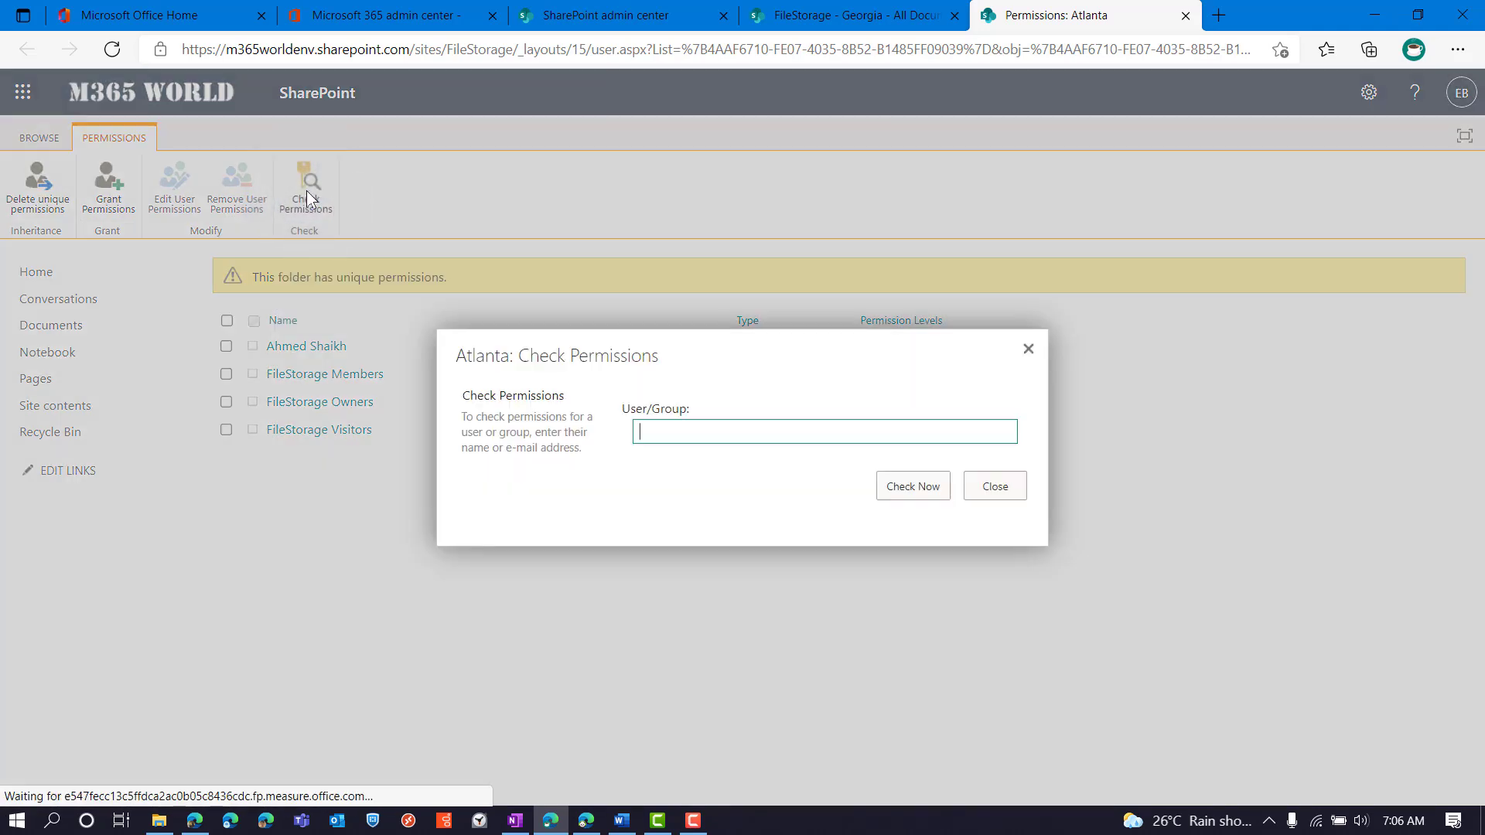
pyautogui.click(656, 428)
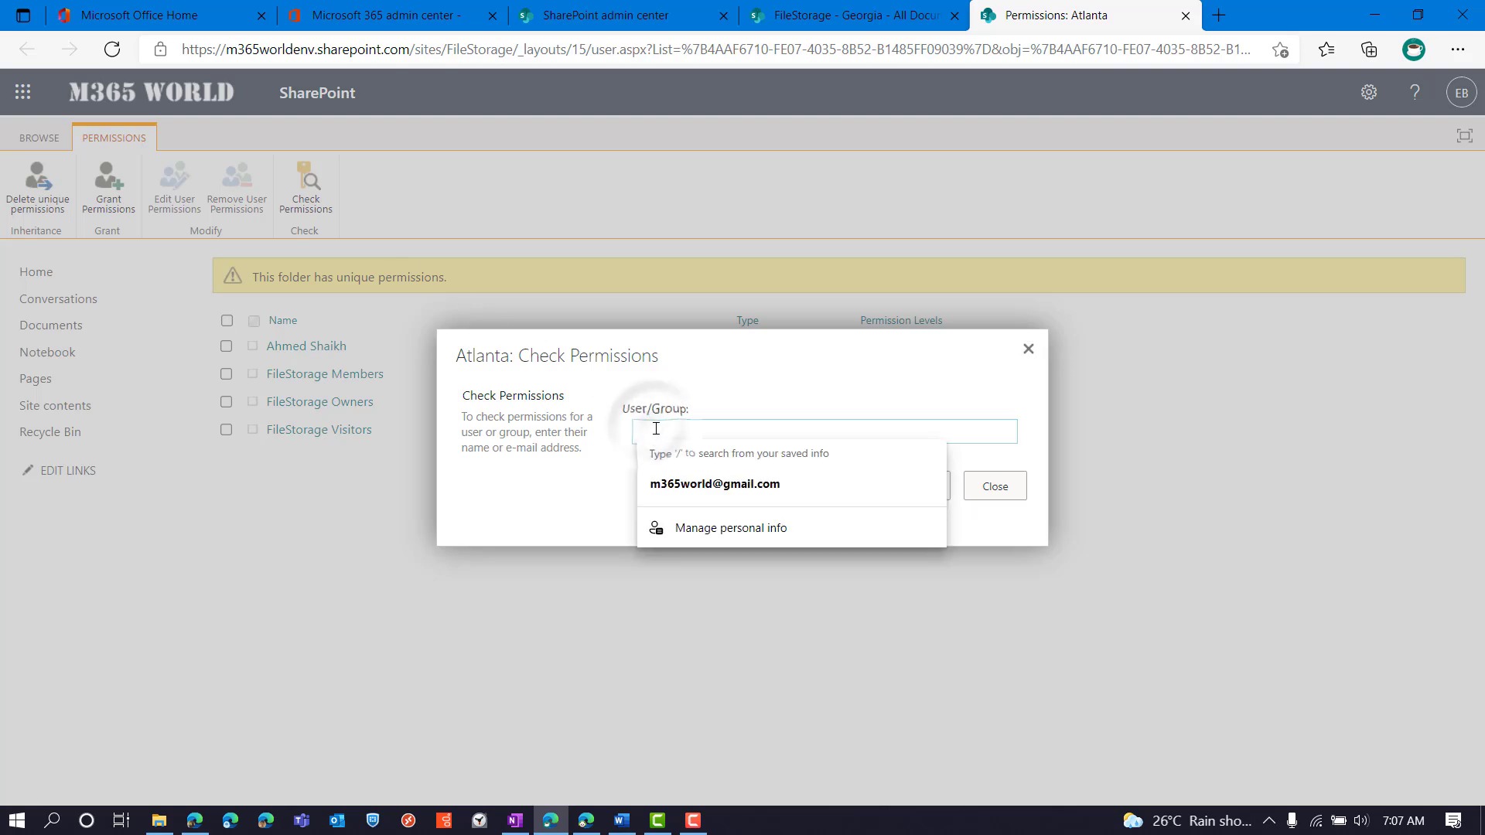
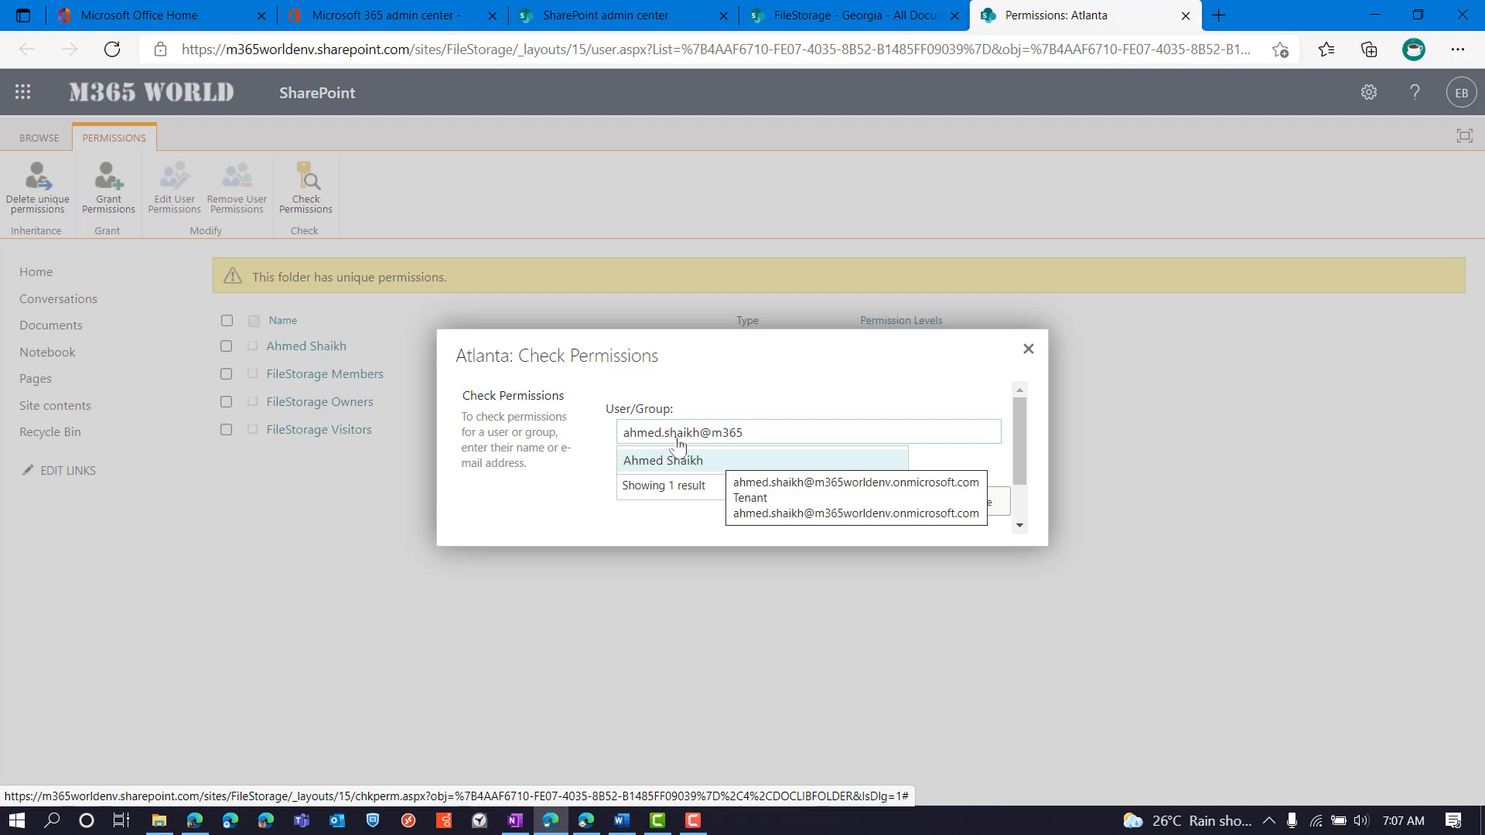
pyautogui.click(719, 462)
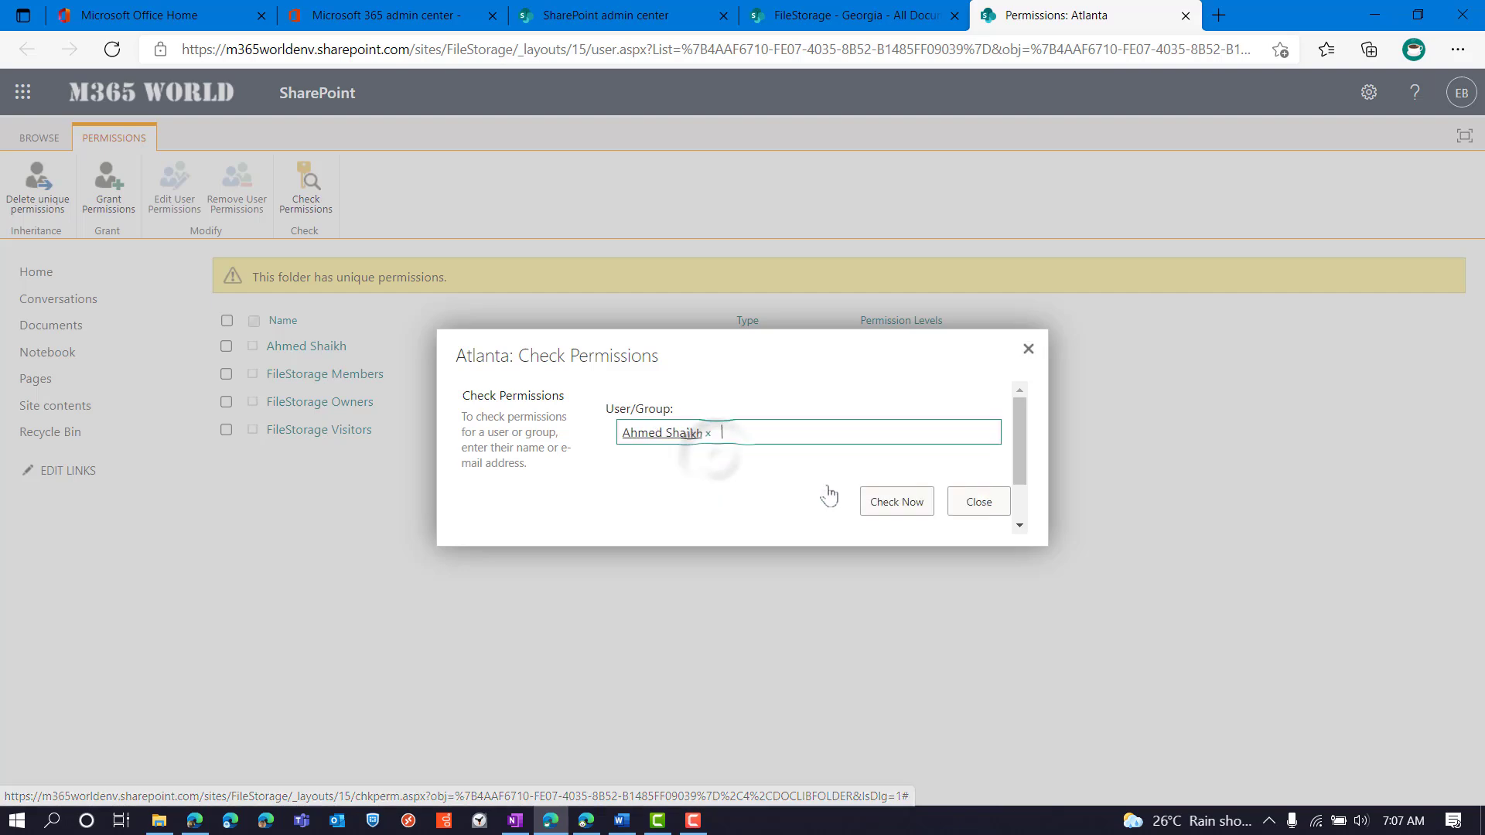
pyautogui.click(895, 508)
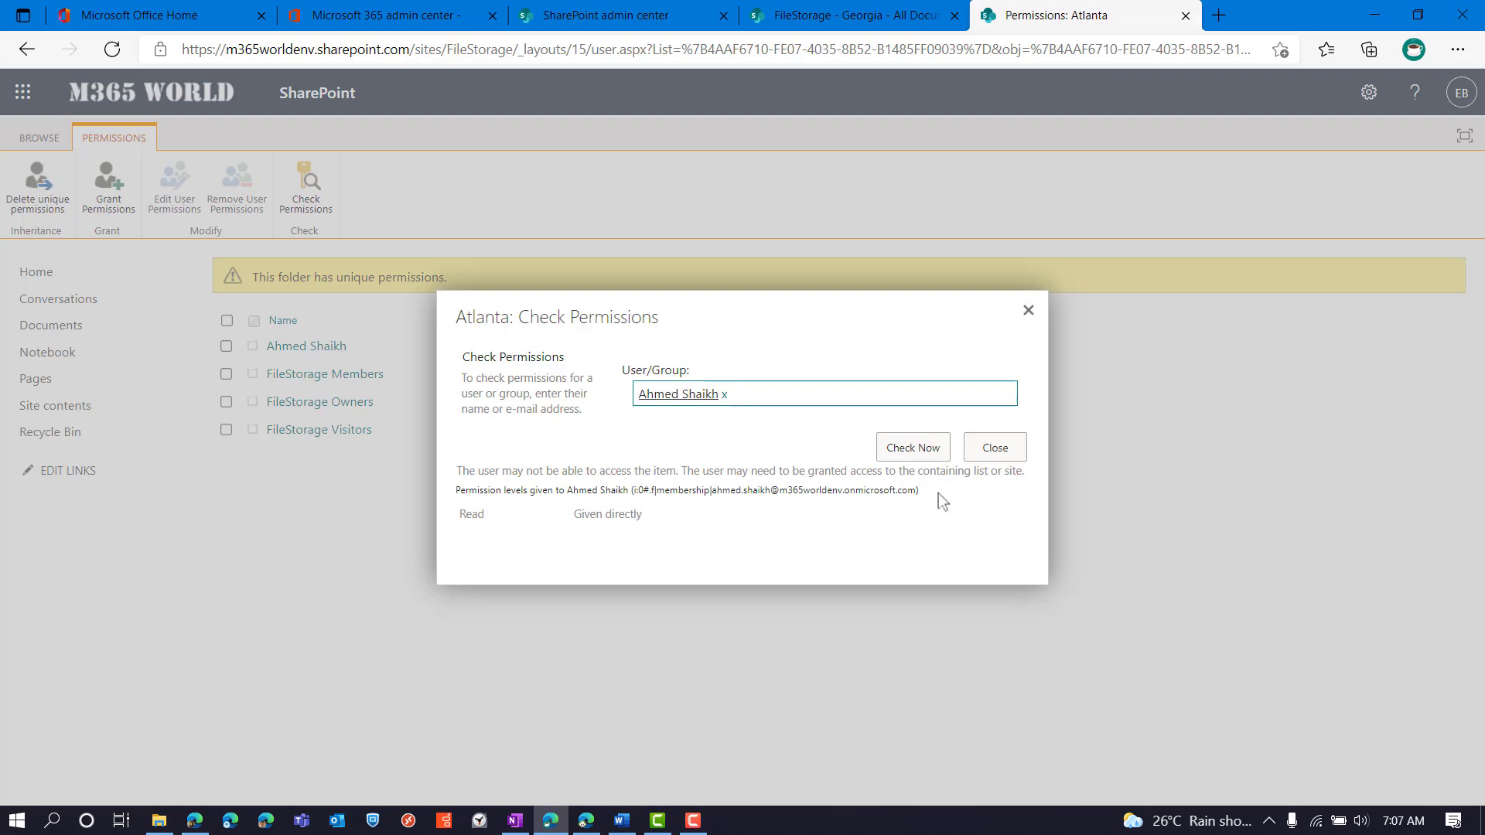
pyautogui.click(986, 450)
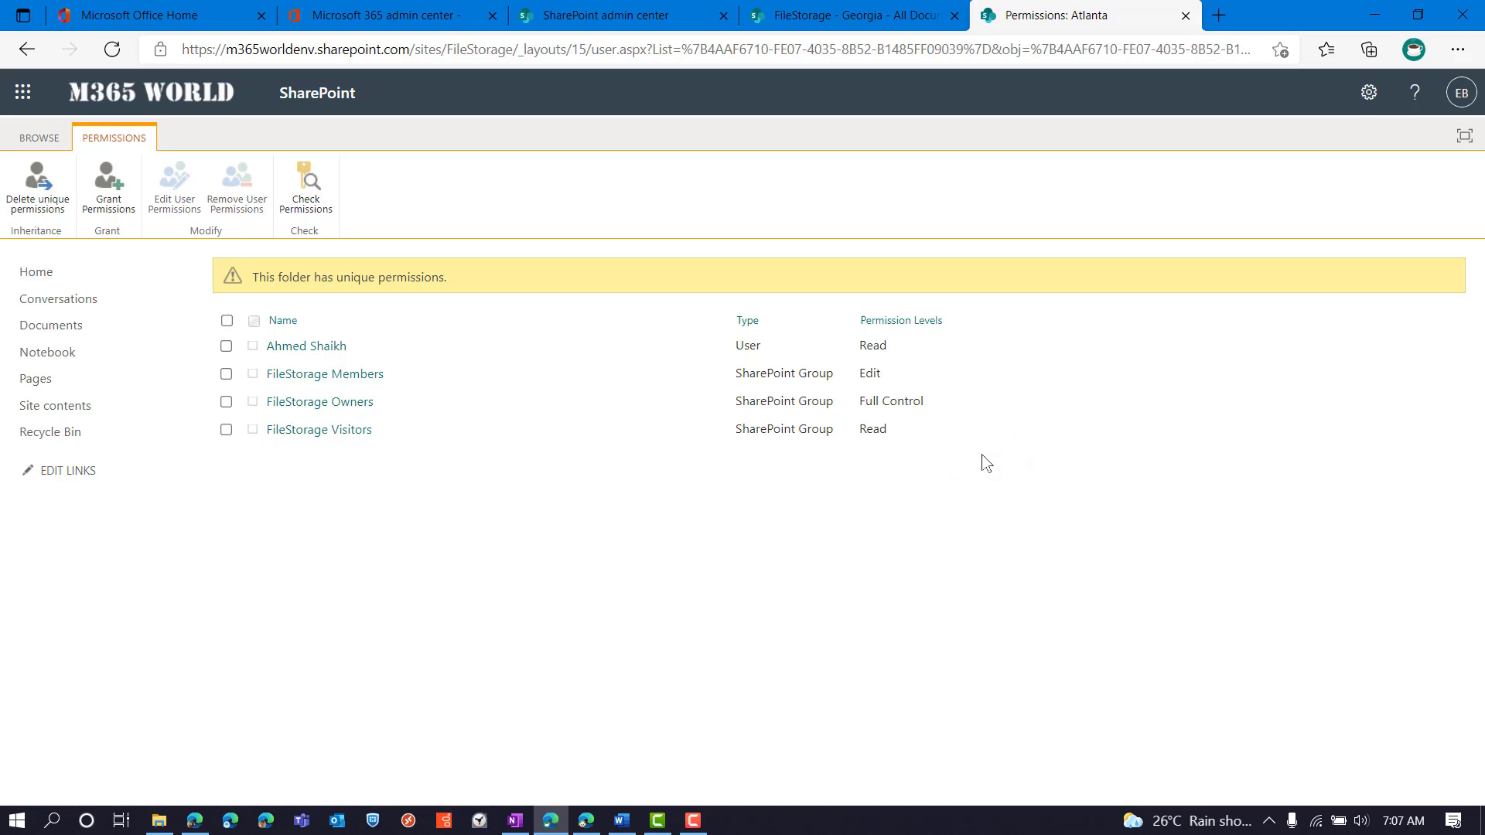
# Browse Documents > USA > Georgia, then go to the FileStorage site's Home page
pyautogui.click(55, 326)
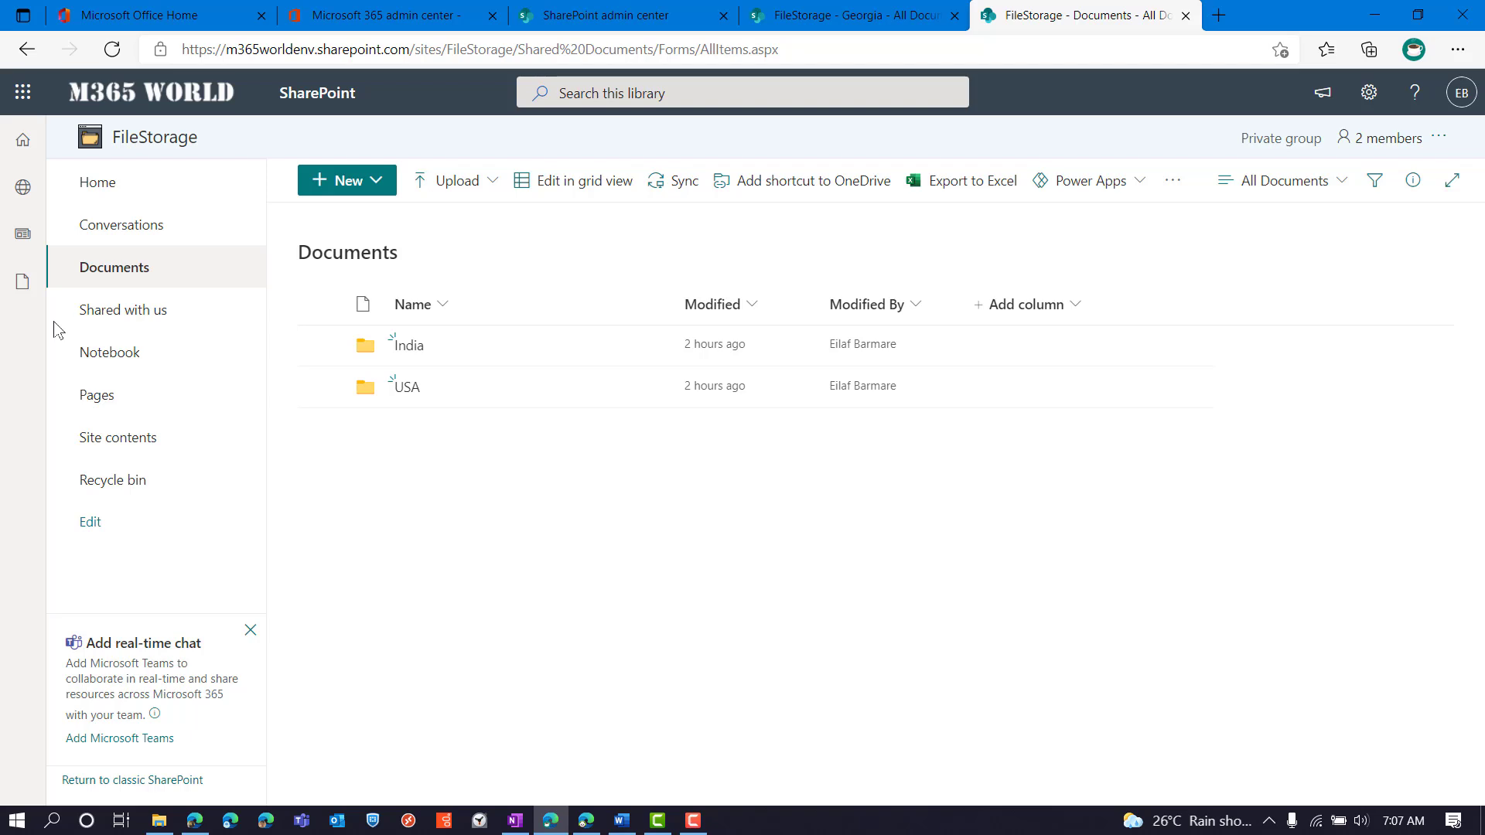
pyautogui.click(412, 389)
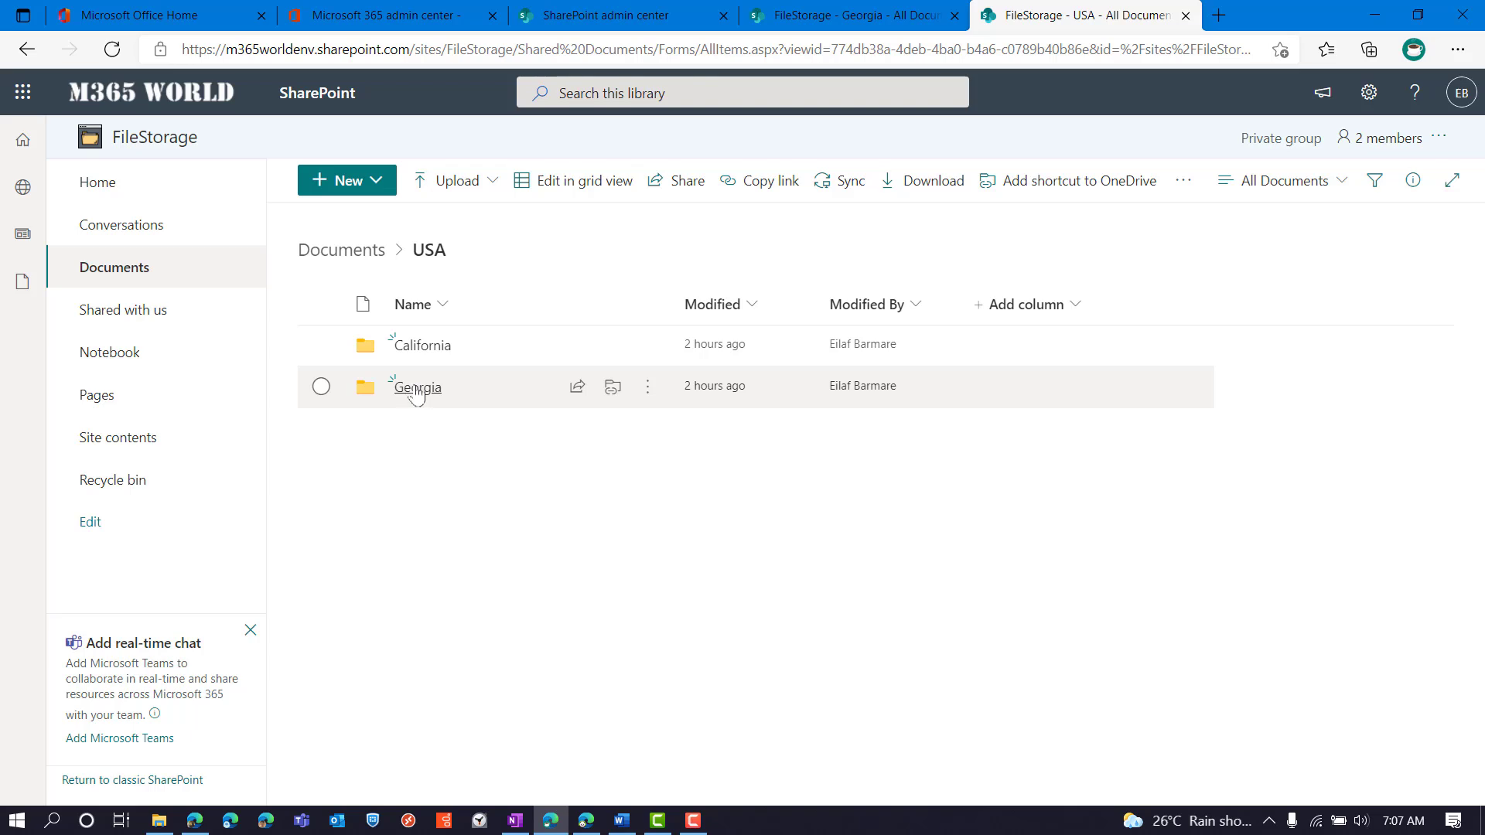
pyautogui.click(416, 388)
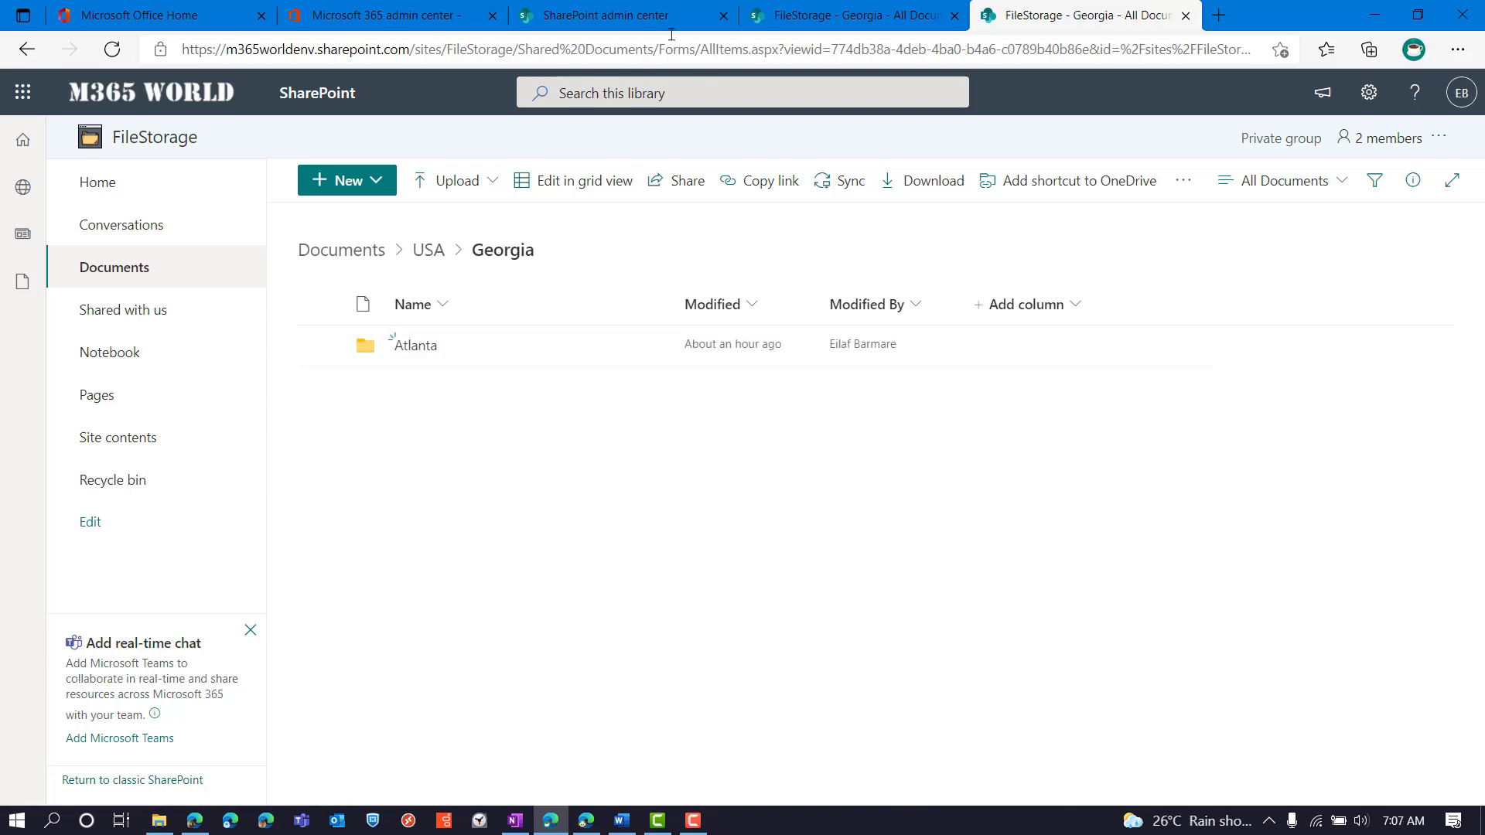
pyautogui.click(781, 15)
pyautogui.click(160, 201)
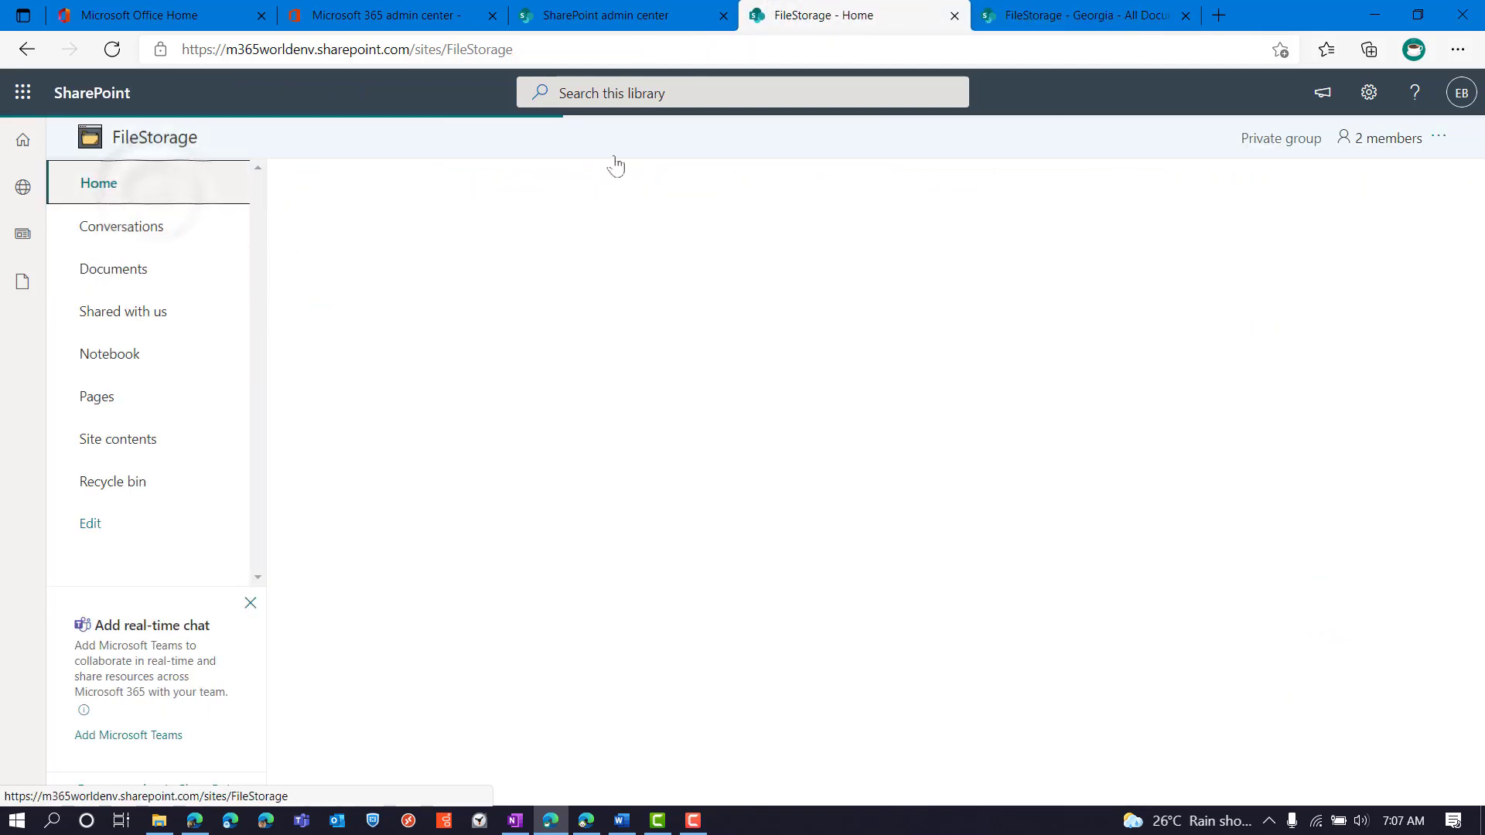
# Go through Site information and View all site settings to Site collection features
pyautogui.click(1369, 93)
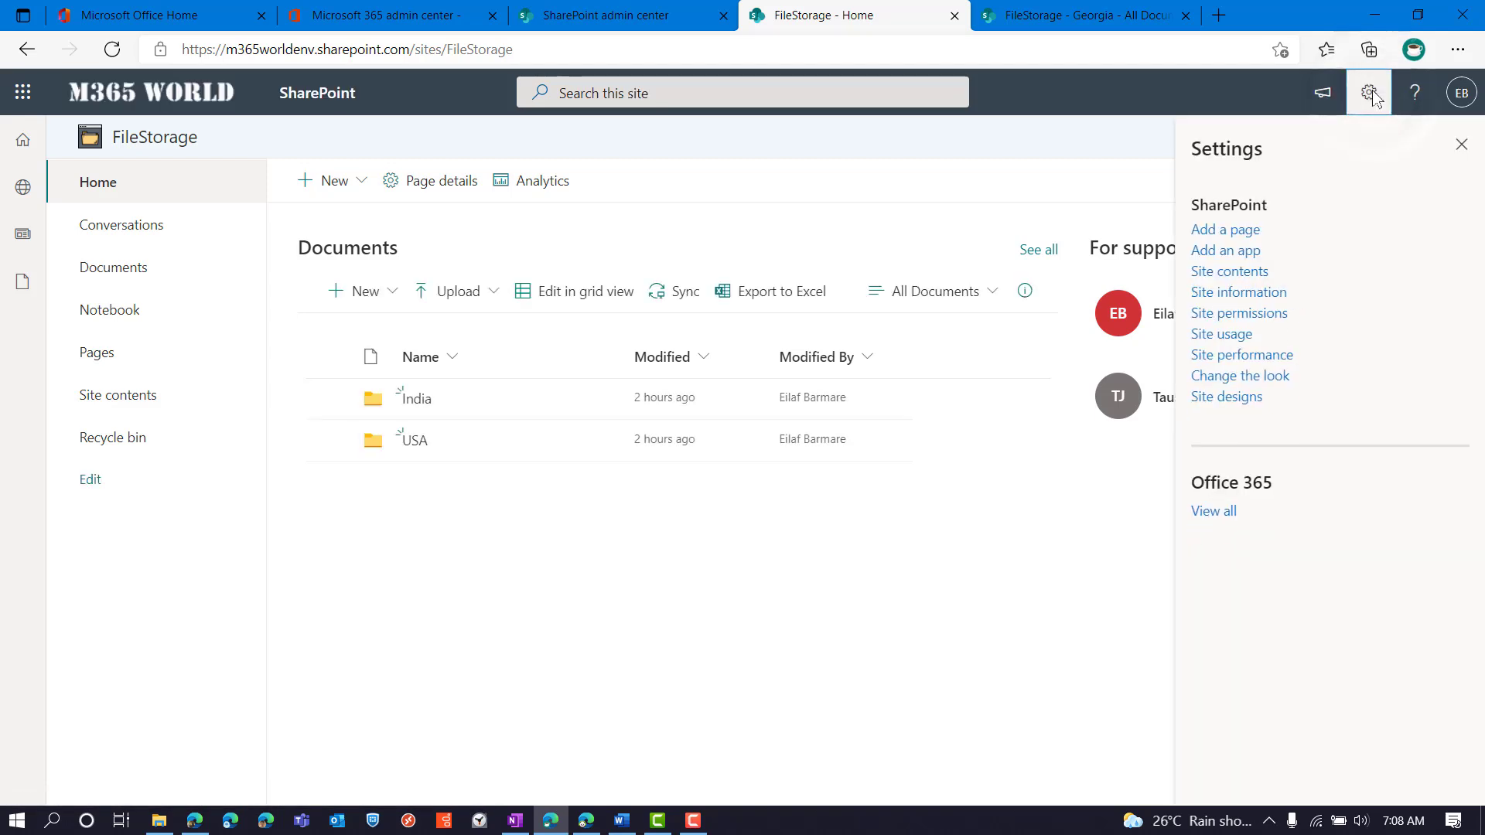
pyautogui.click(1240, 293)
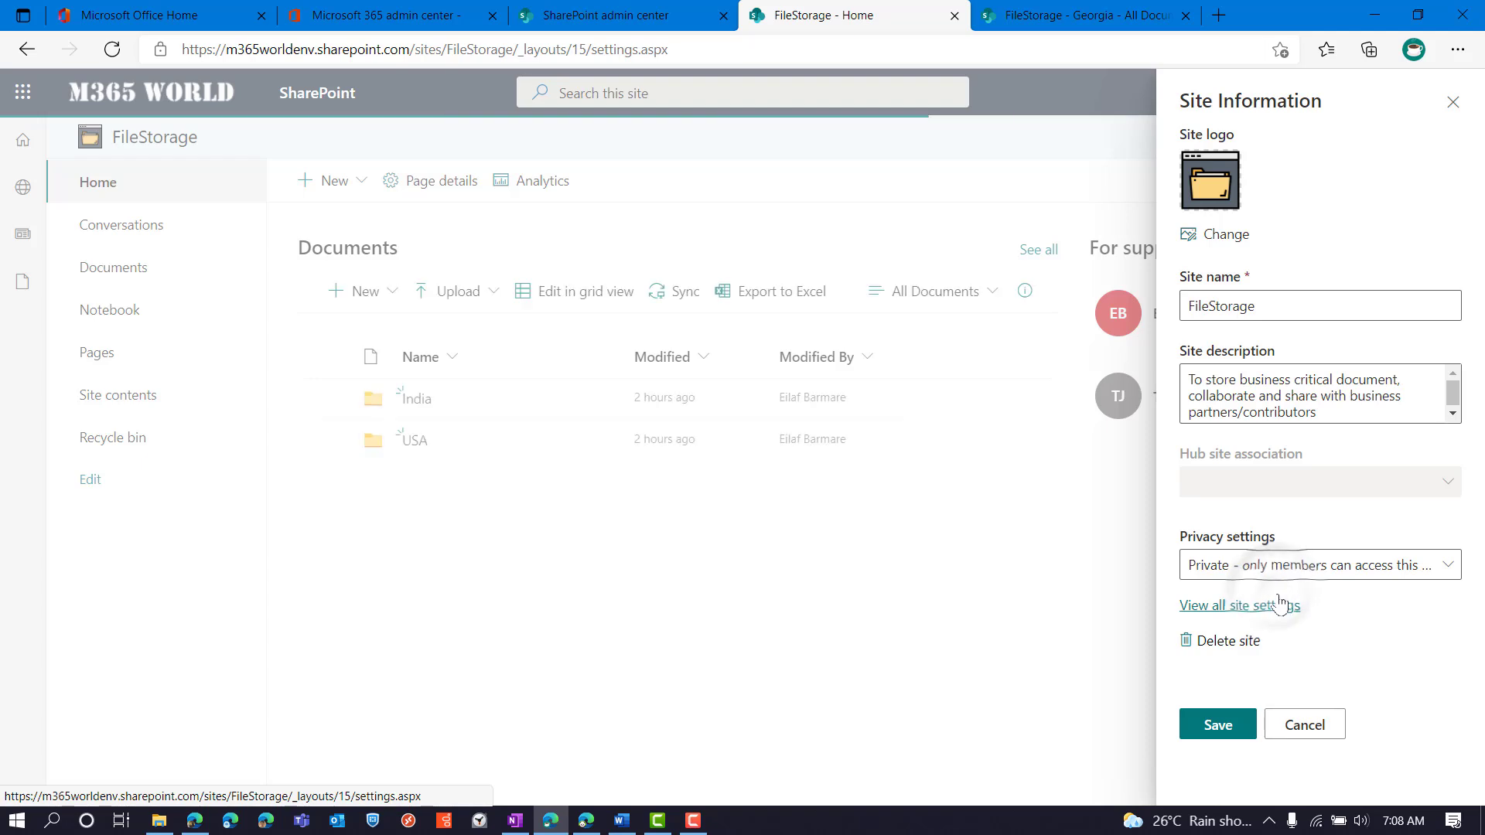
pyautogui.click(1279, 605)
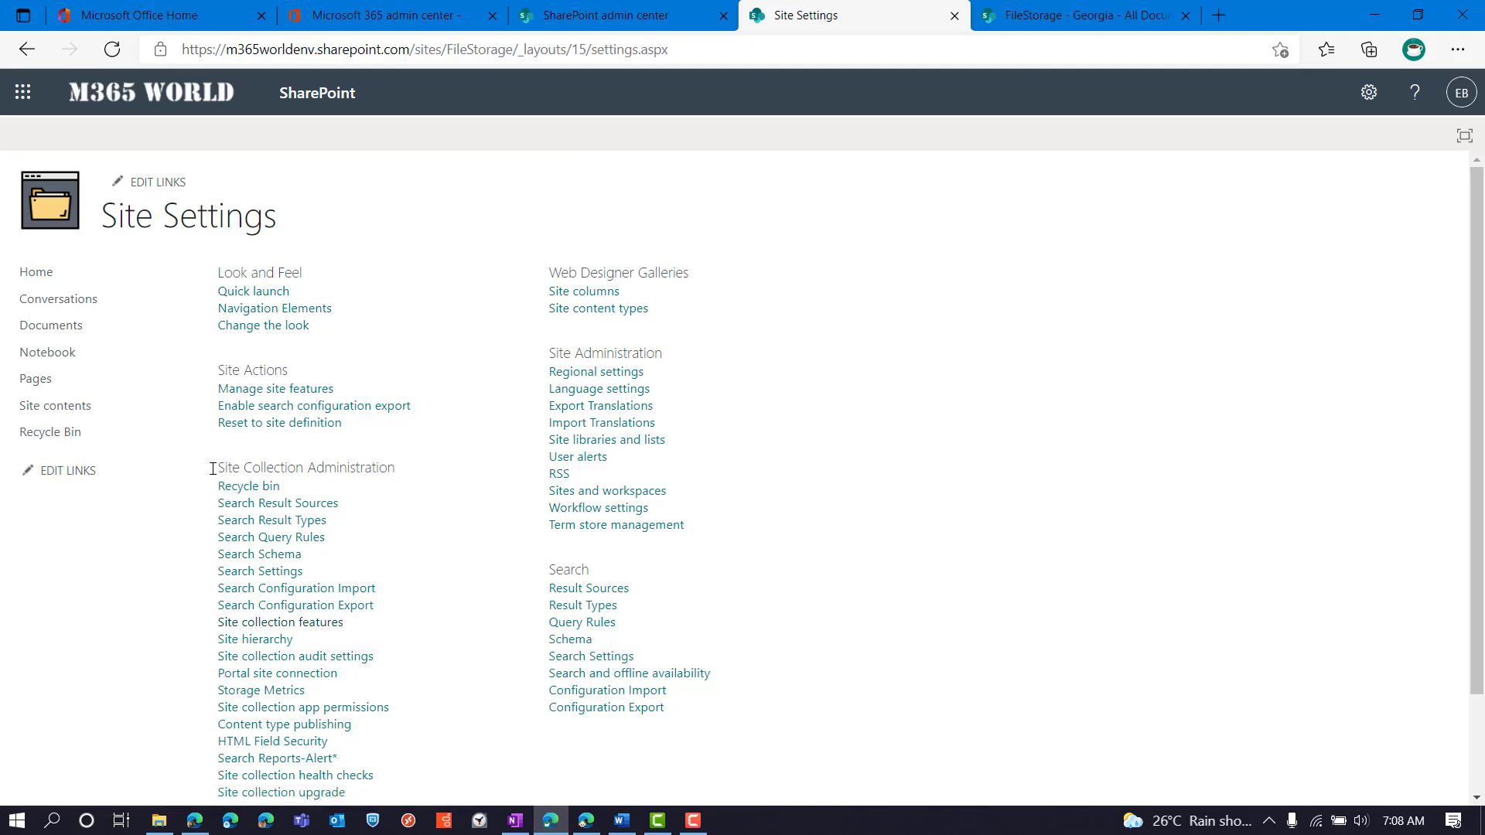
pyautogui.click(285, 624)
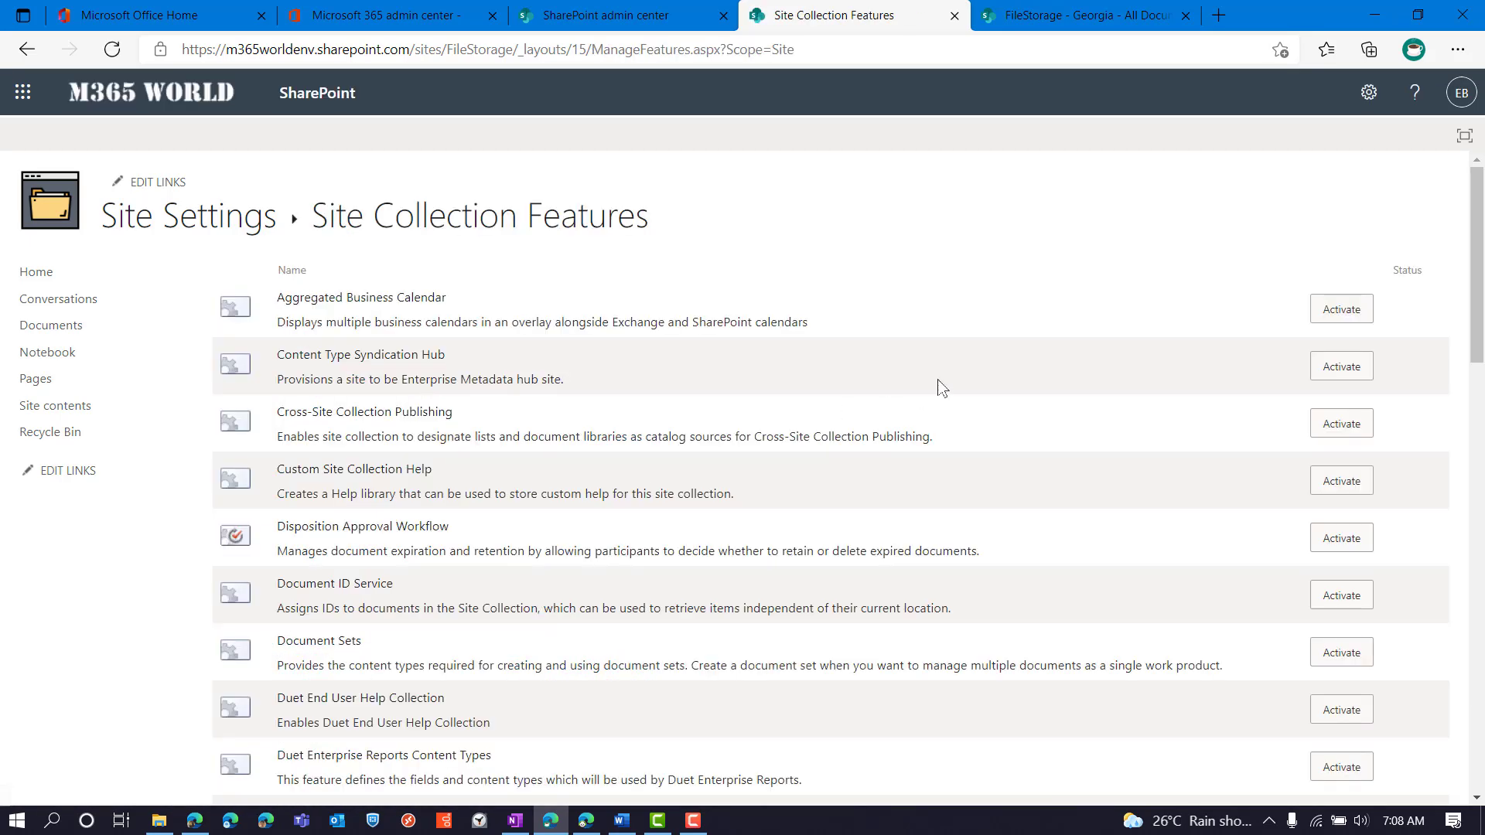
# Find Limited-access user permission lockdown mode marked Active, then return to the Georgia folder tab
pyautogui.scroll(-7, 942, 389)
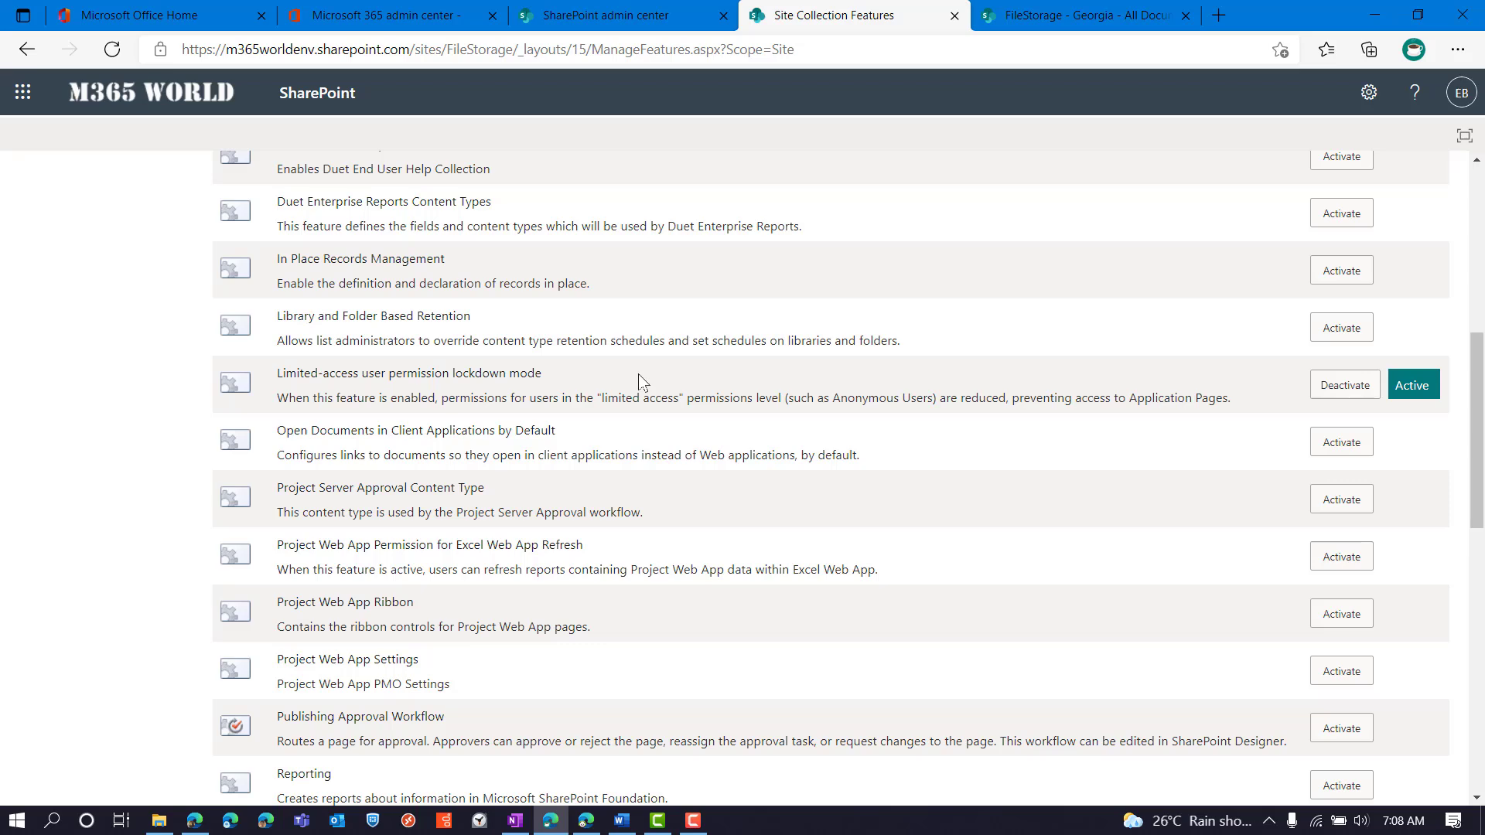
pyautogui.click(1075, 16)
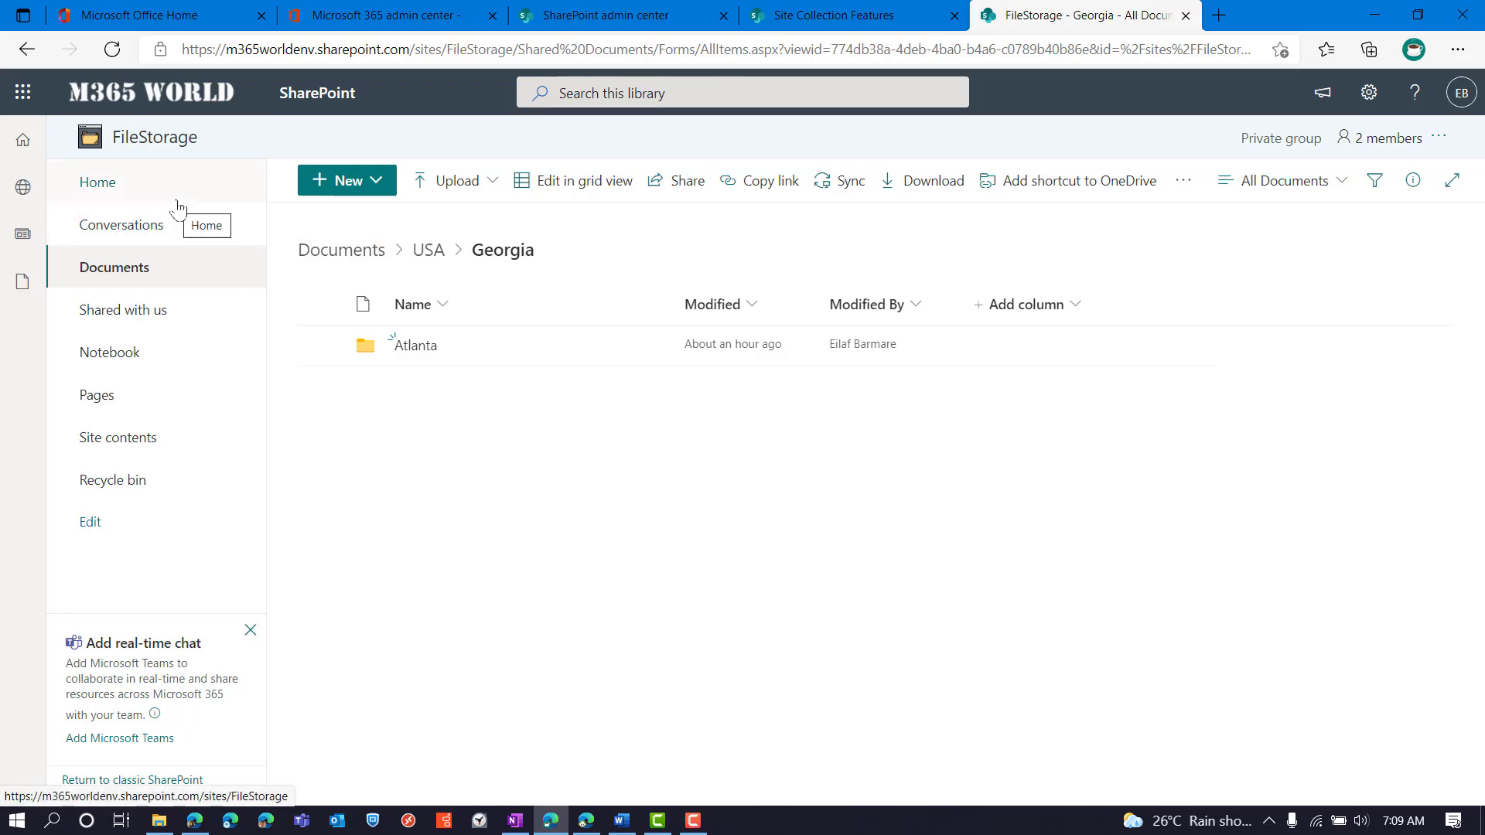
pyautogui.click(785, 9)
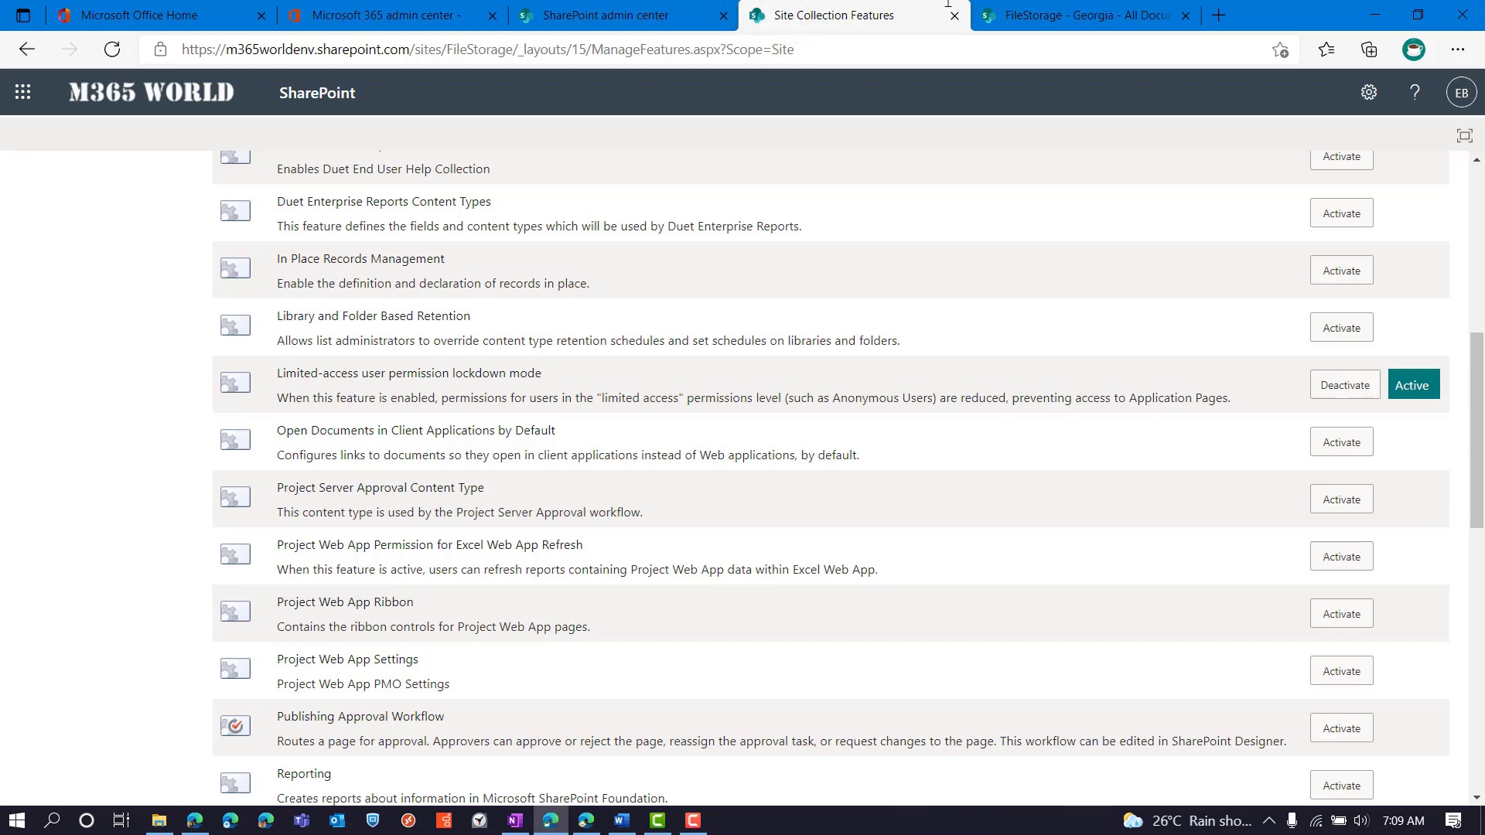
pyautogui.click(1026, 10)
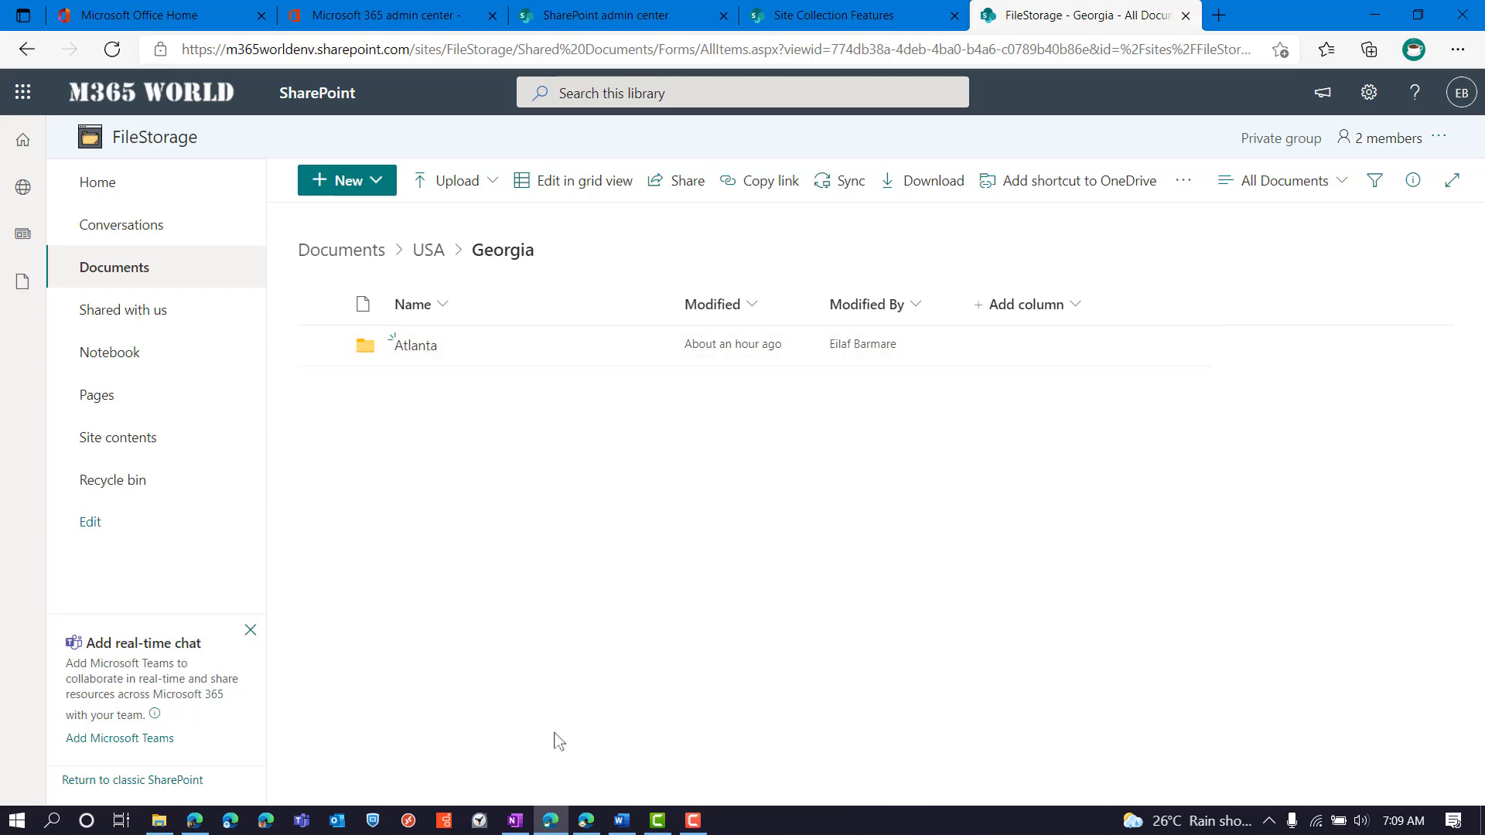
pyautogui.click(611, 824)
pyautogui.click(583, 821)
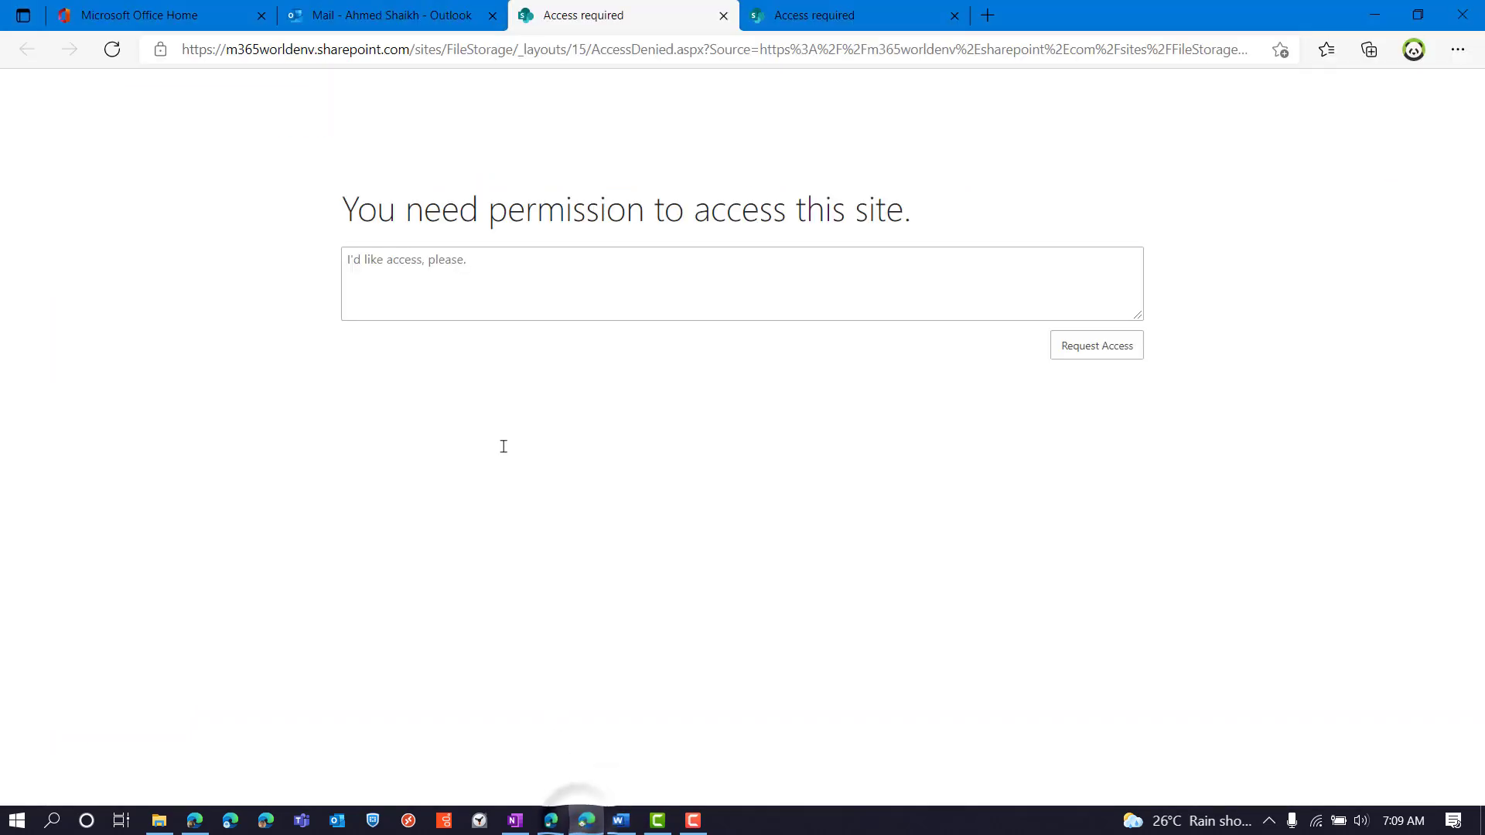
pyautogui.click(411, 9)
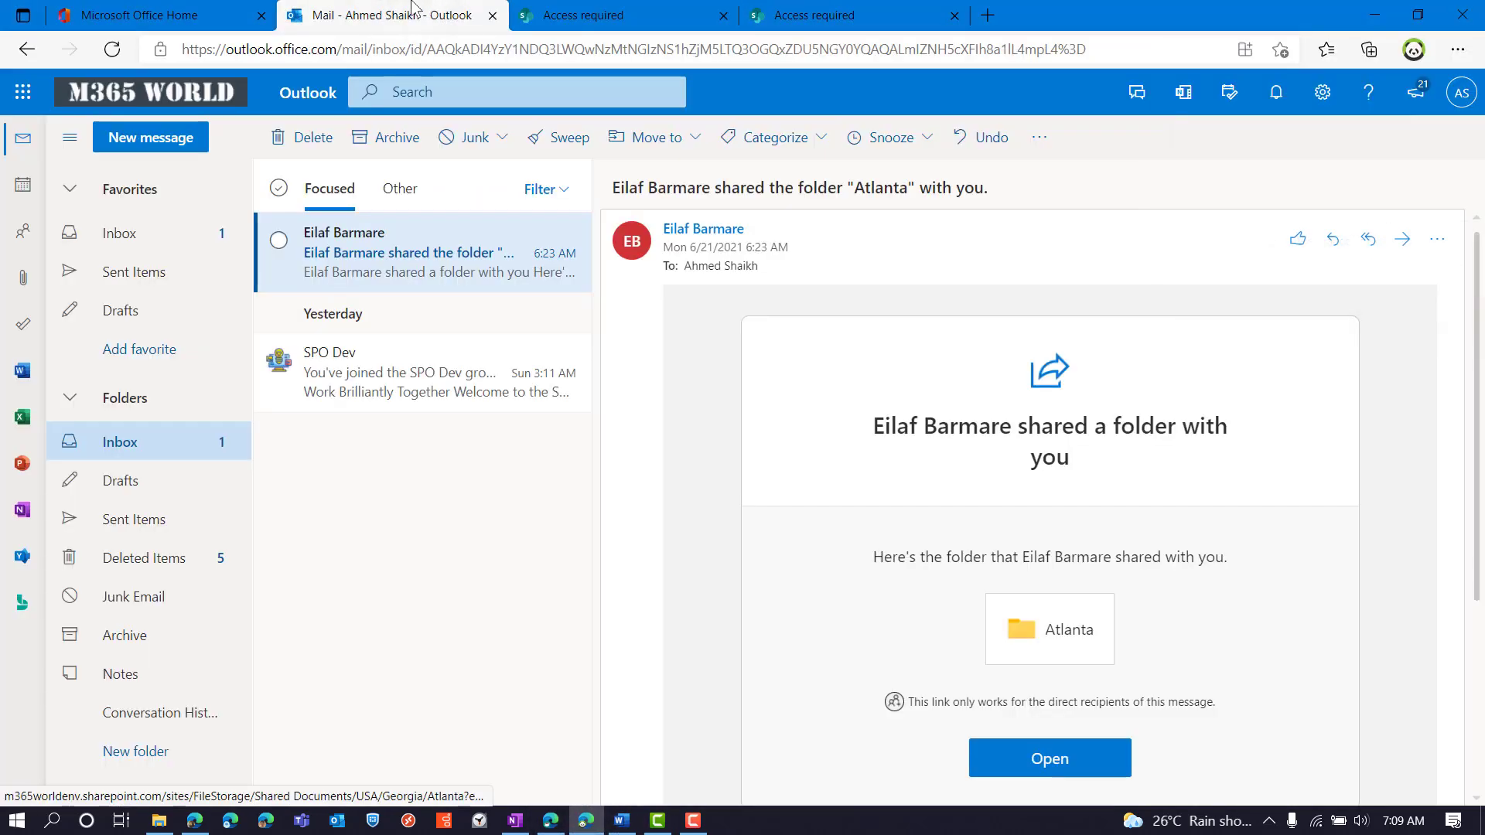
pyautogui.click(512, 11)
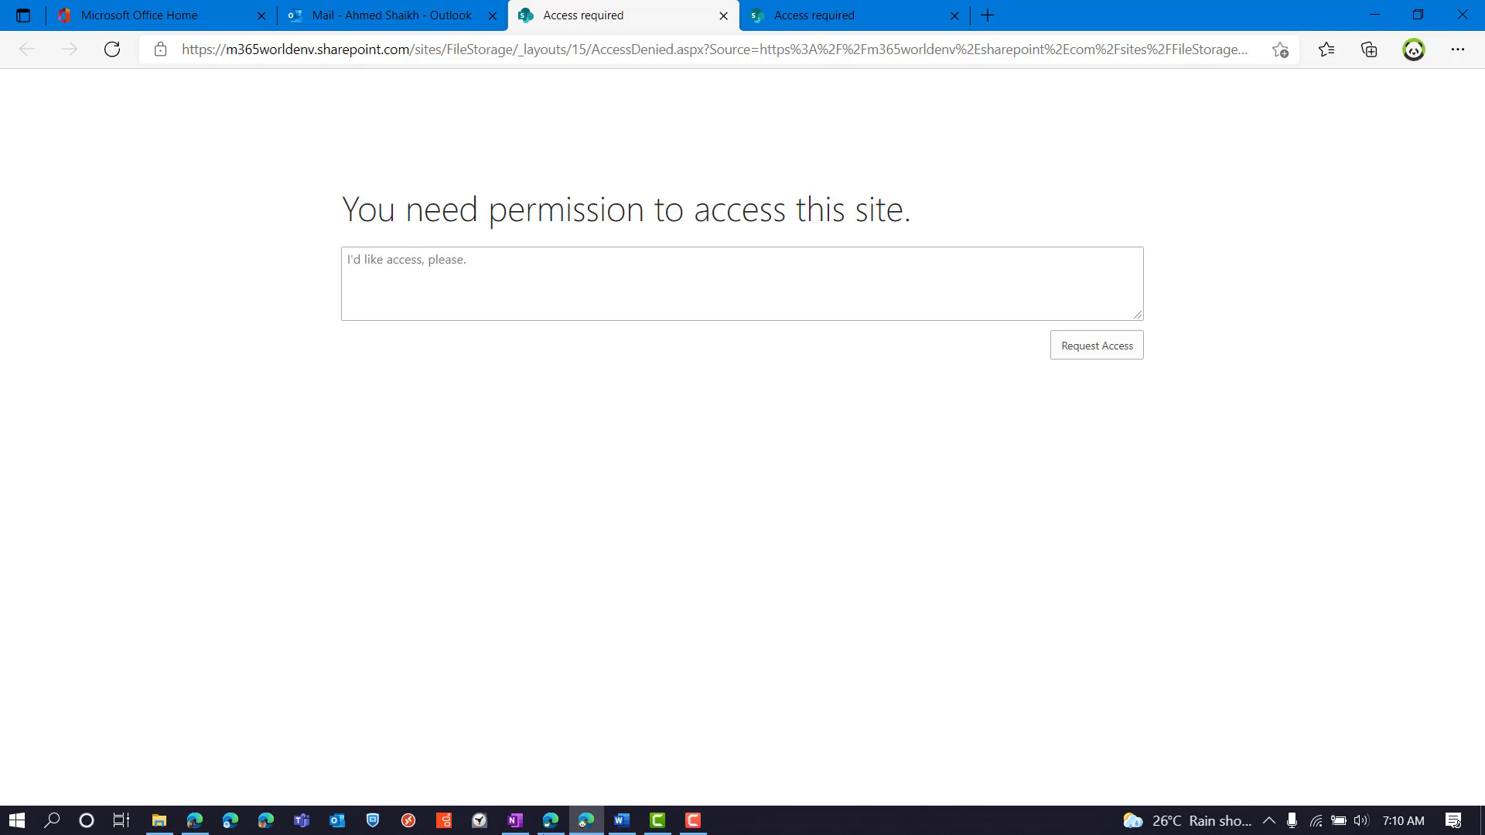
pyautogui.click(550, 820)
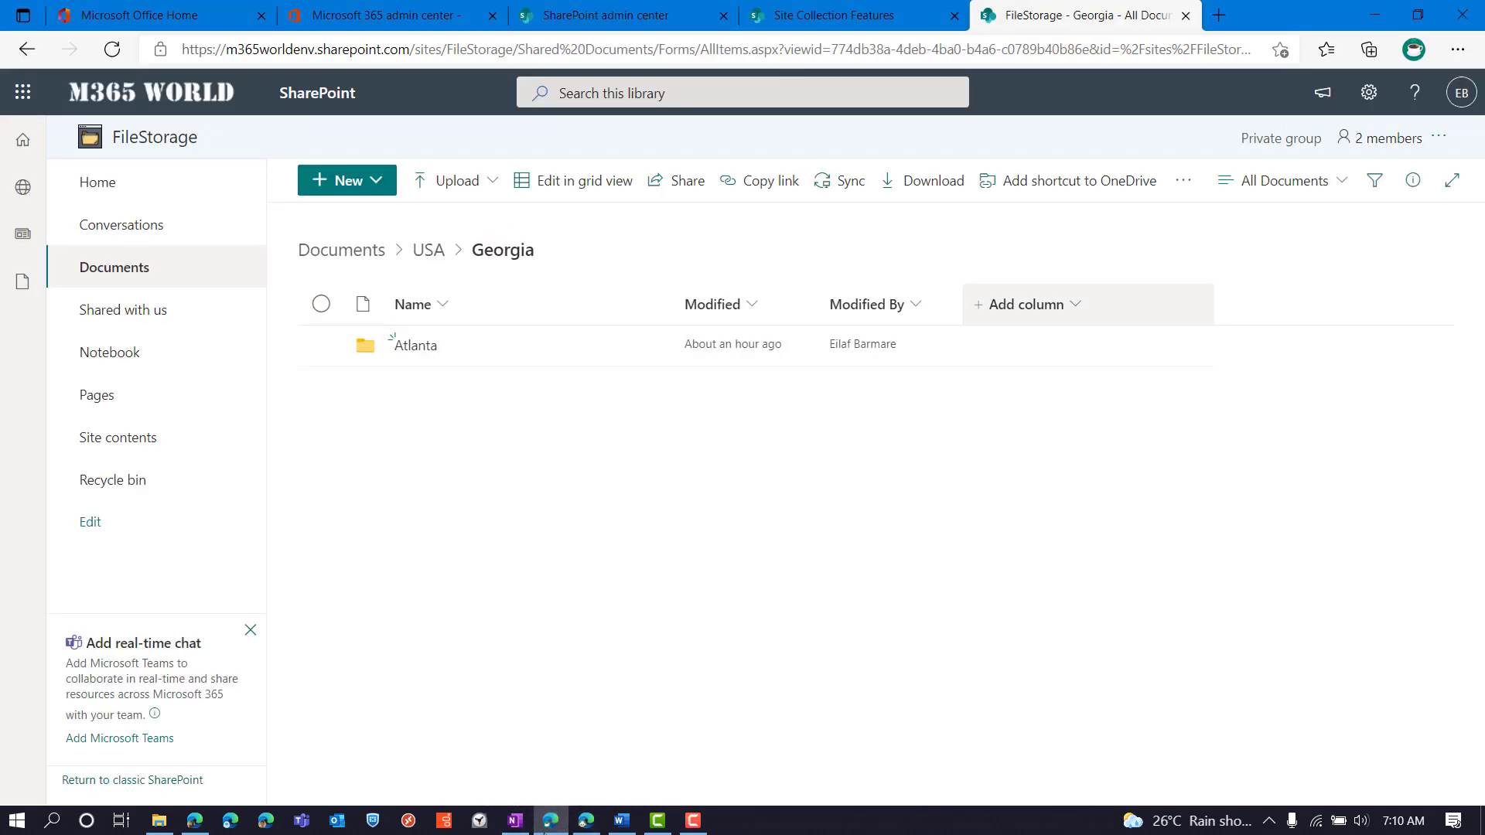
# Deactivate the Limited-access user permission lockdown mode feature and confirm the deactivation
pyautogui.click(868, 9)
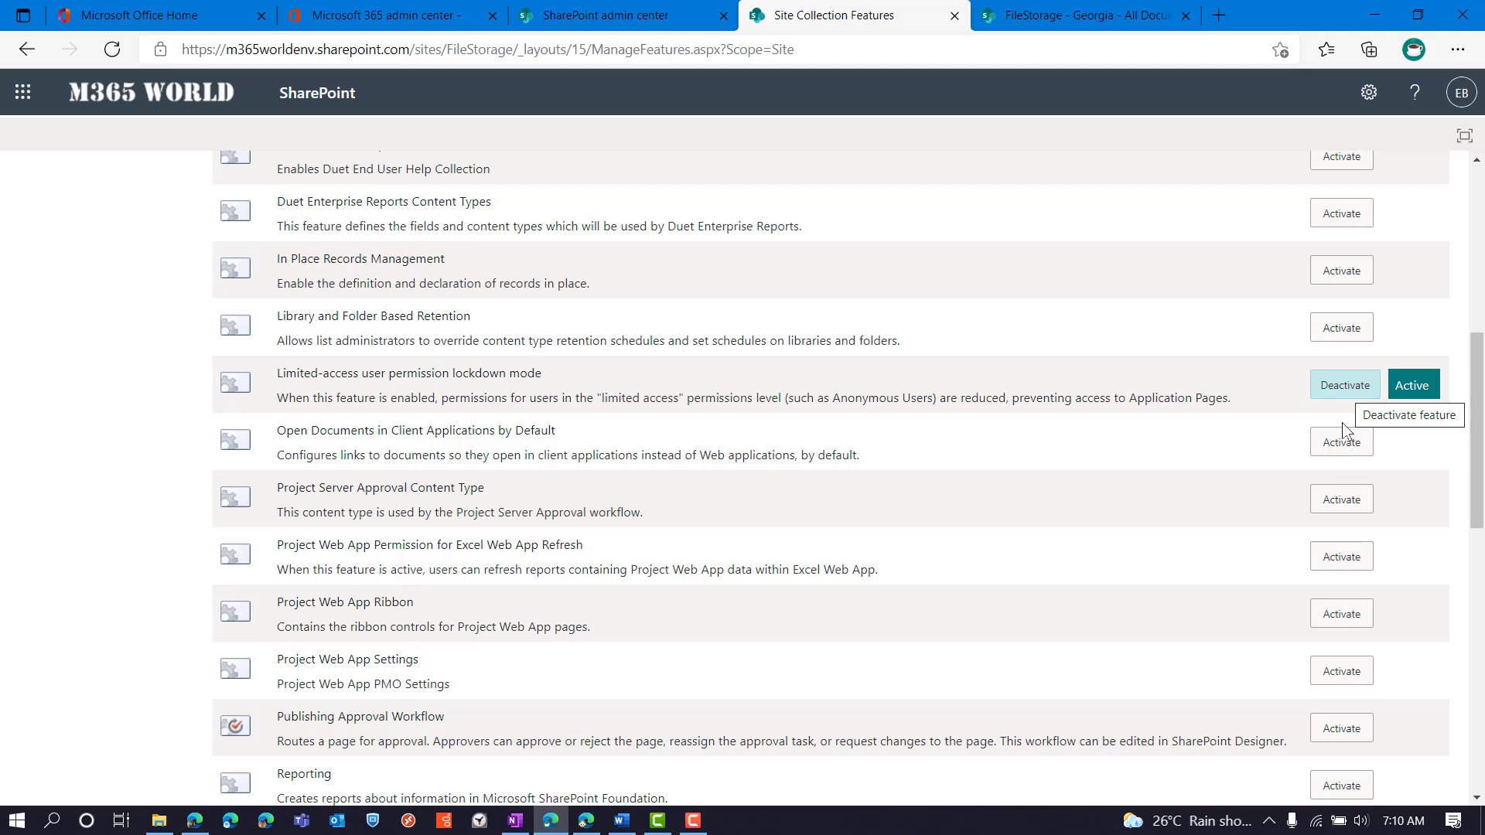
pyautogui.click(1345, 385)
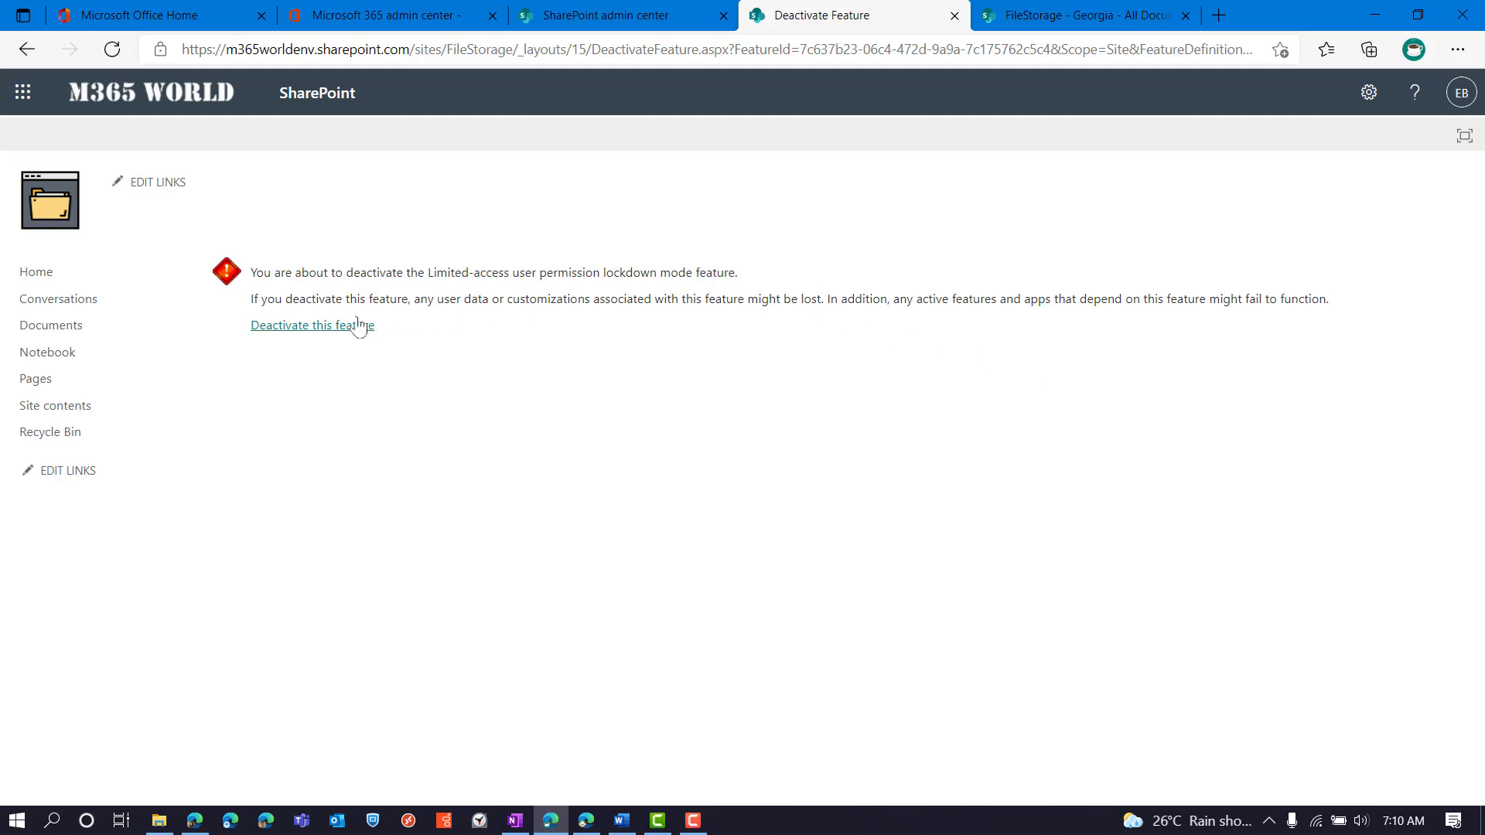
pyautogui.click(287, 333)
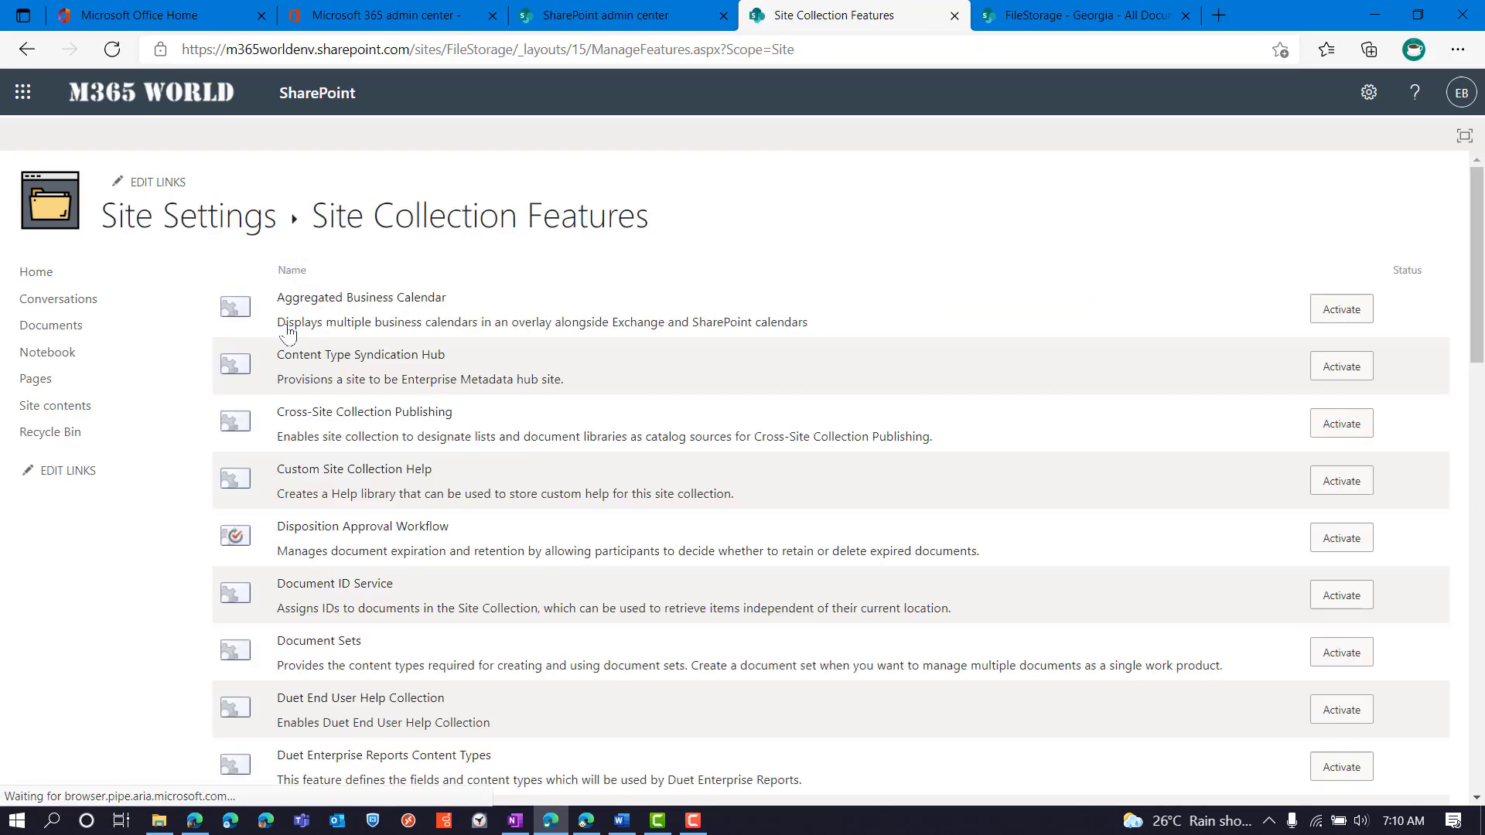
# Search the features list for 'limit' to confirm lockdown mode now shows Activate, then return to Georgia
pyautogui.scroll(-6, 653, 418)
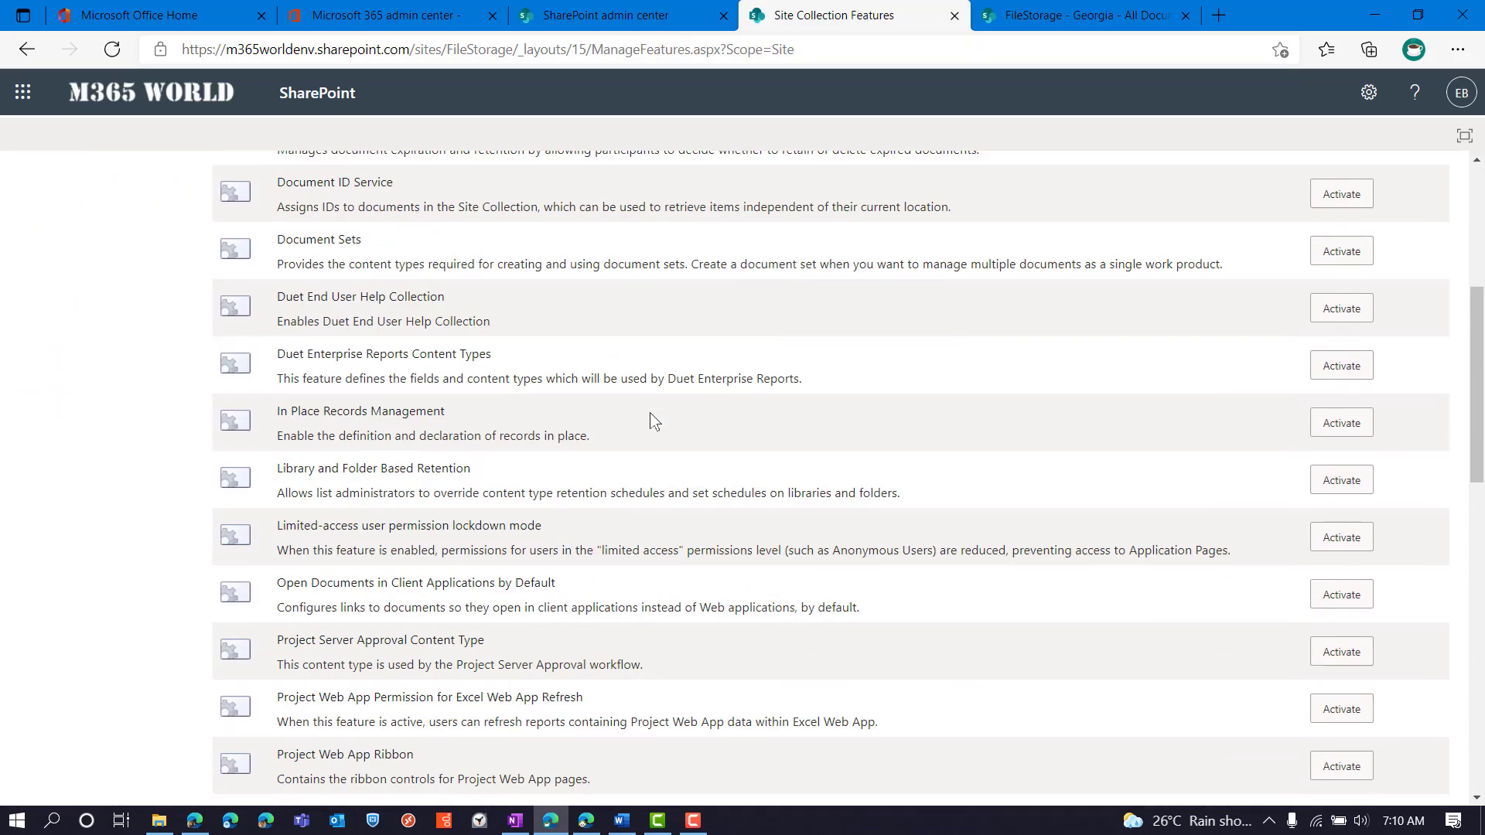
pyautogui.scroll(-7, 652, 419)
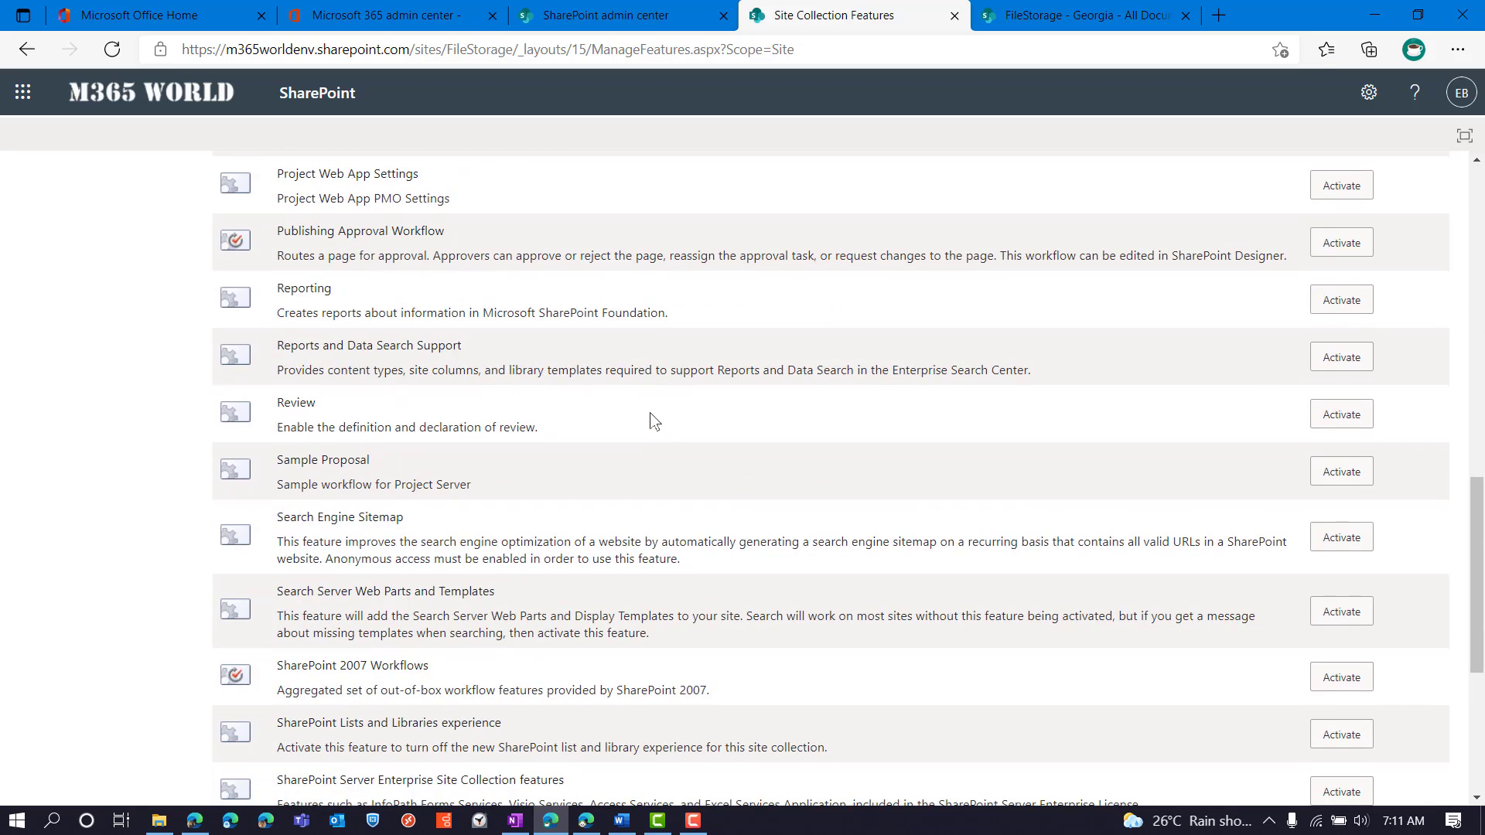
pyautogui.scroll(-4, 654, 420)
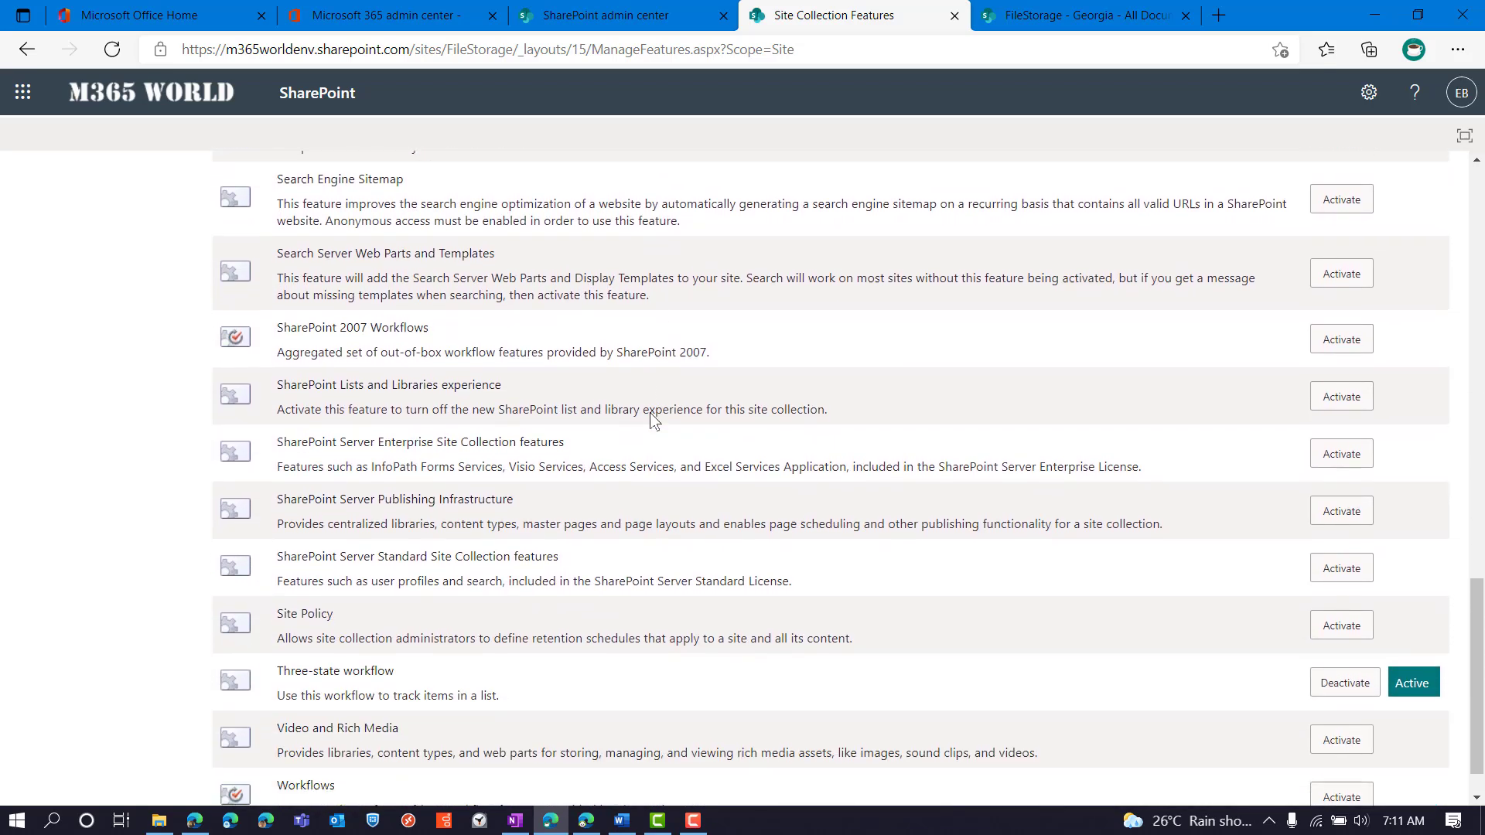
pyautogui.scroll(-1, 654, 419)
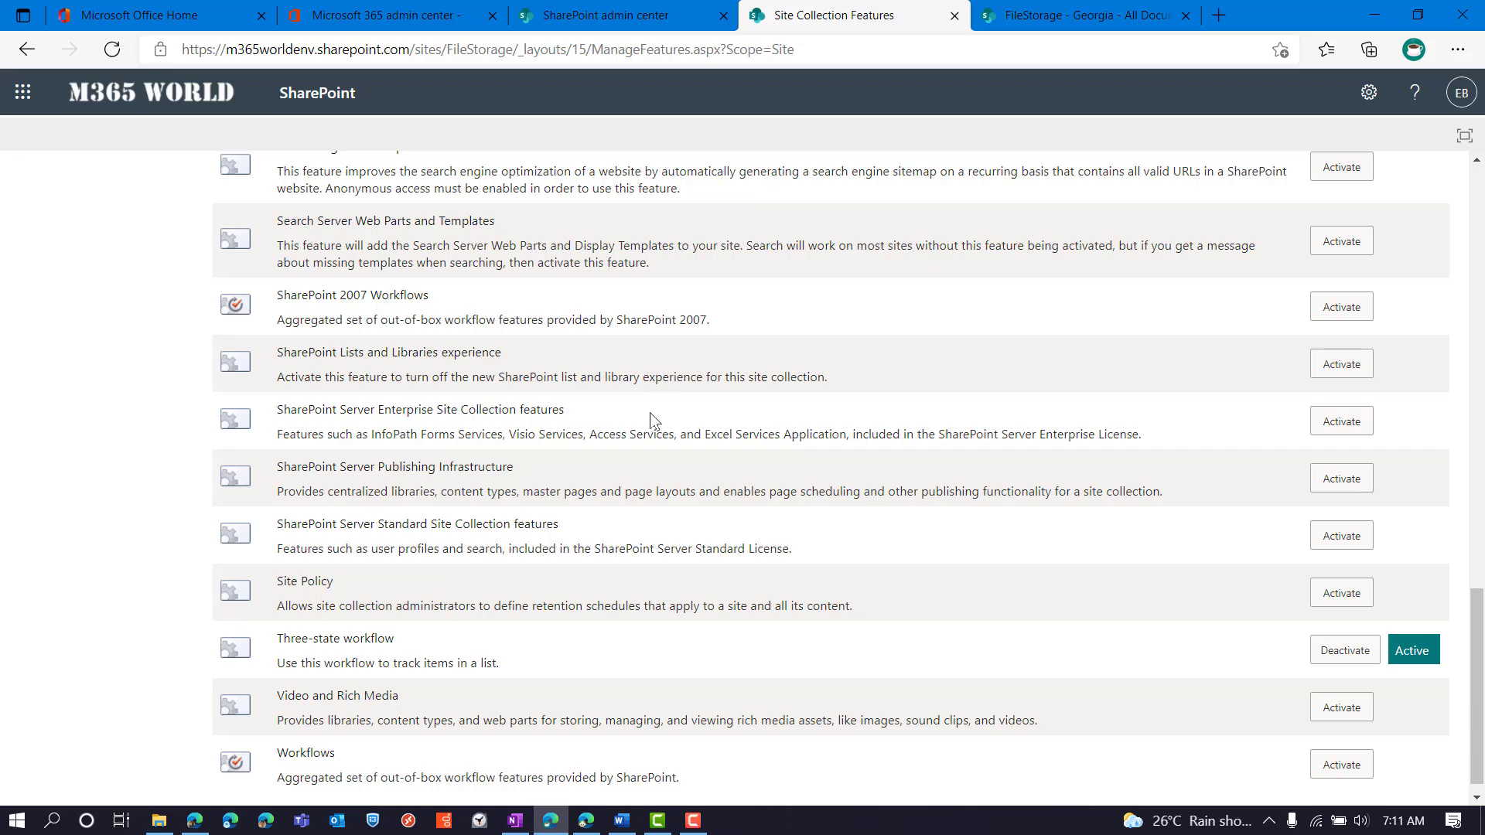
pyautogui.hotkey('ctrl', 'f')
pyautogui.write('limit')
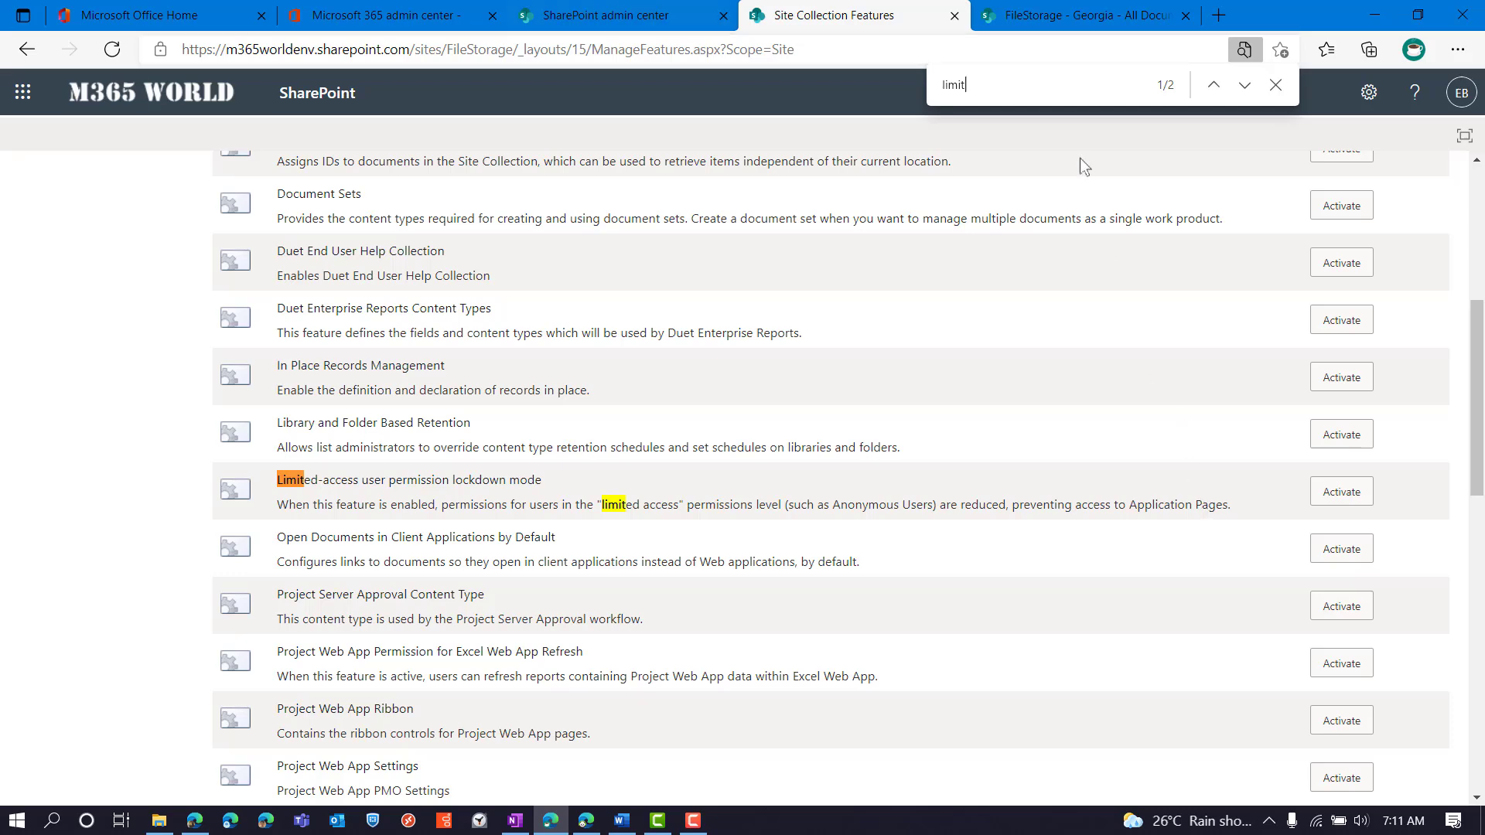
pyautogui.click(1026, 10)
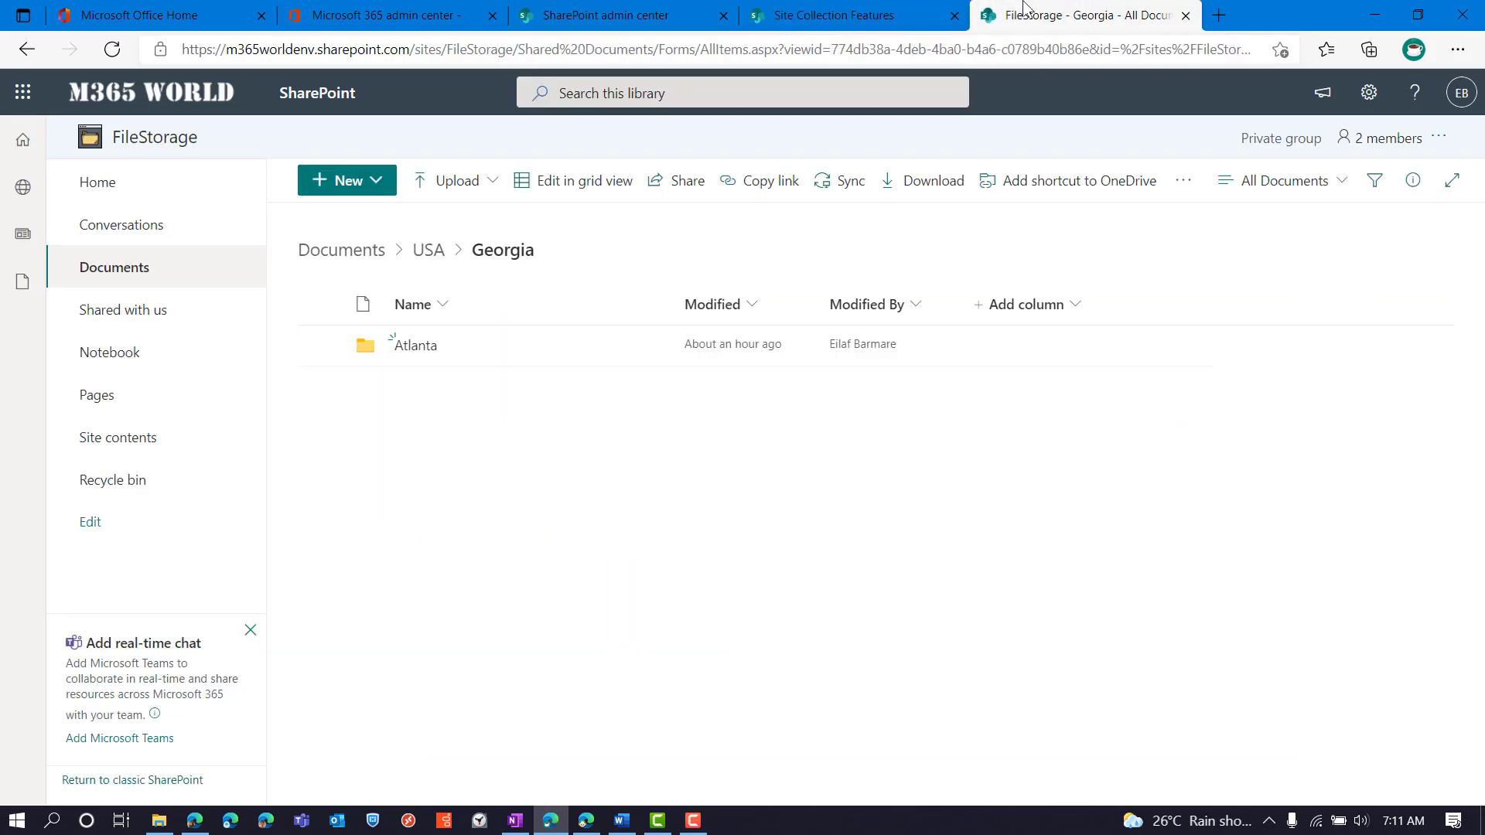
# Open the Atlanta link from the recipient's share email and close the leftover access-denied tabs
pyautogui.click(585, 819)
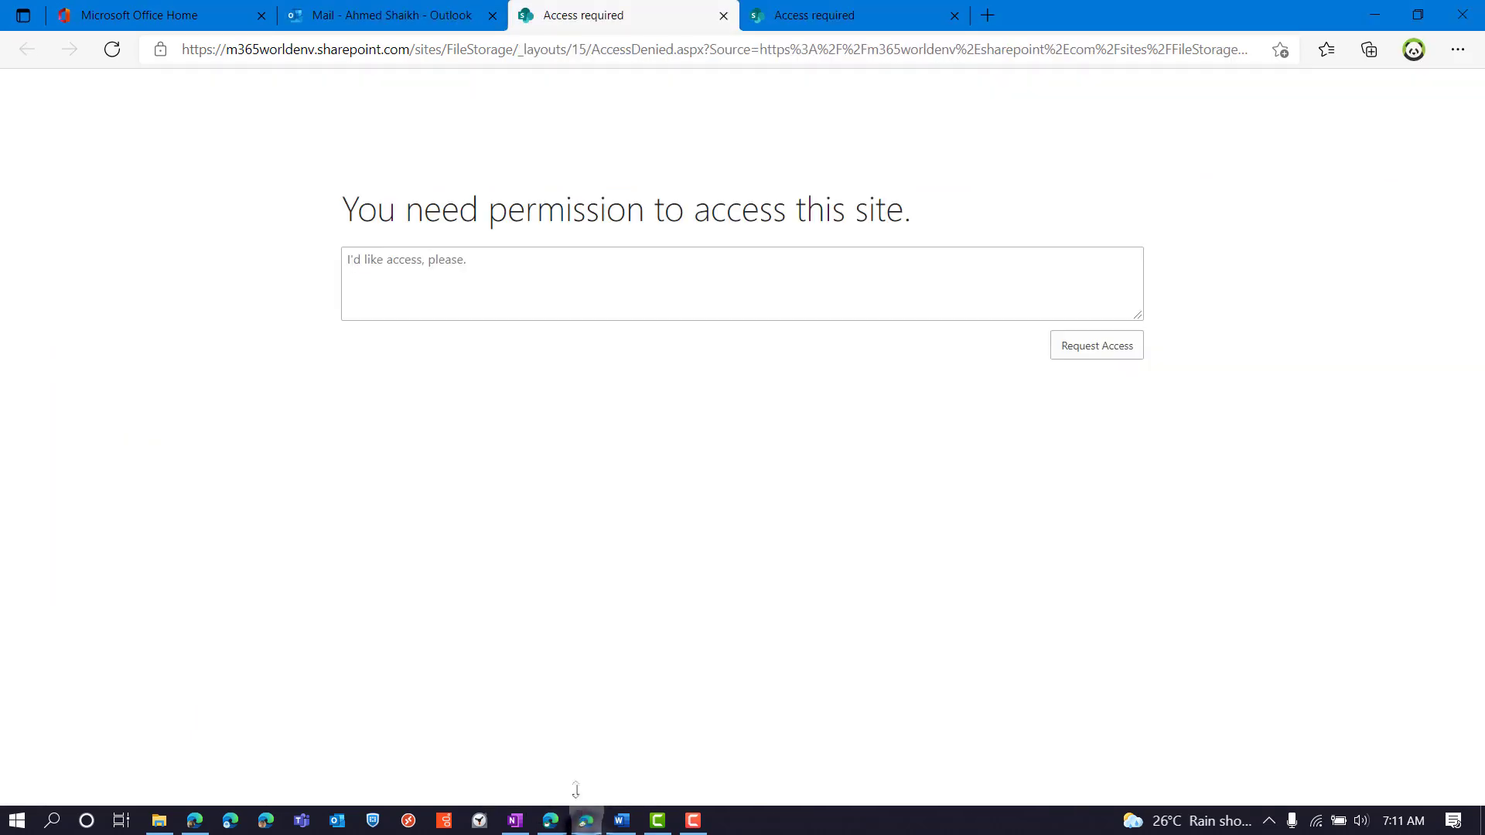
pyautogui.click(372, 16)
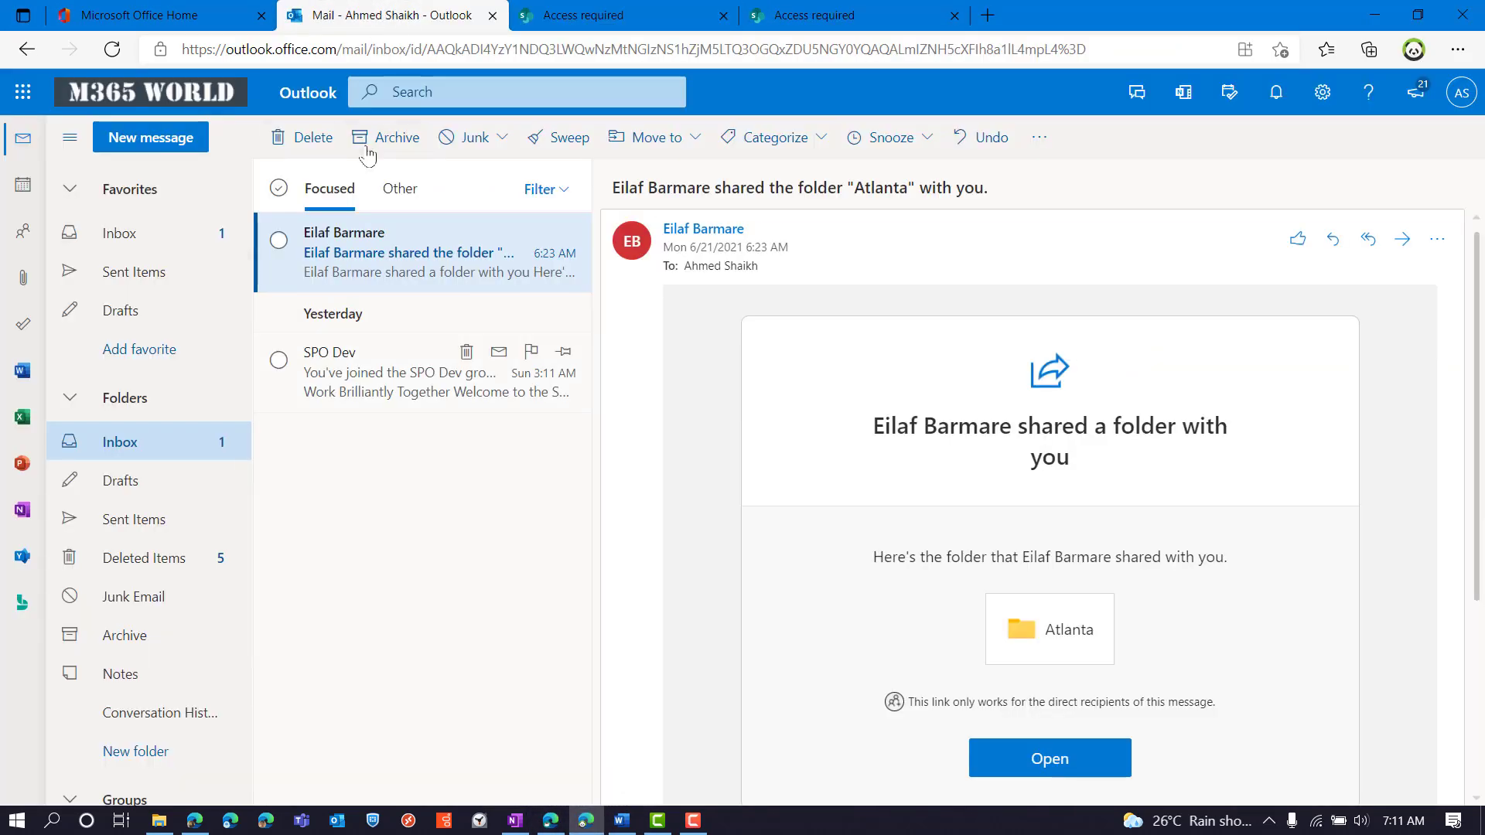
pyautogui.click(1113, 756)
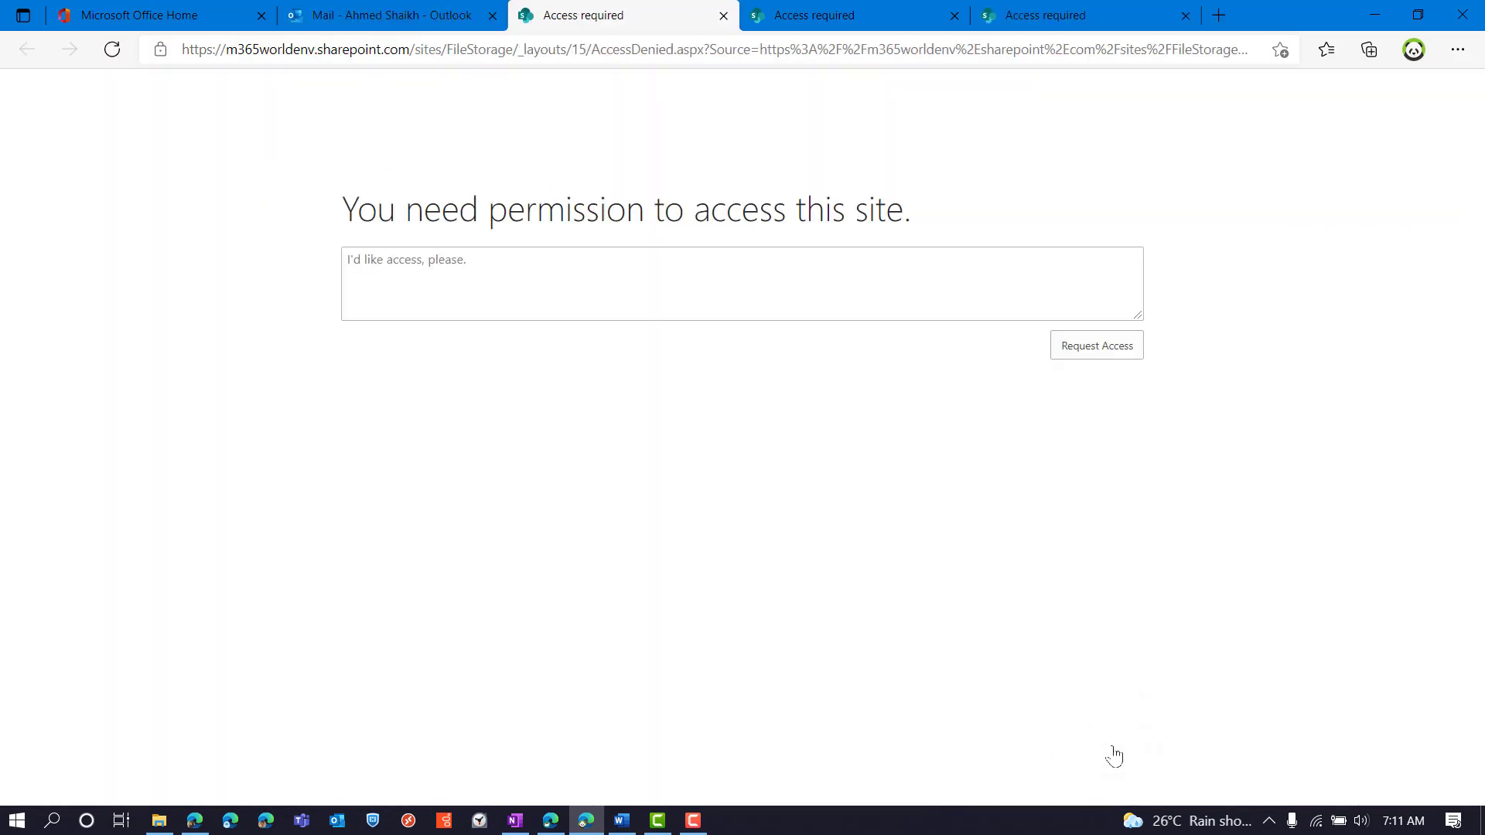
pyautogui.click(723, 16)
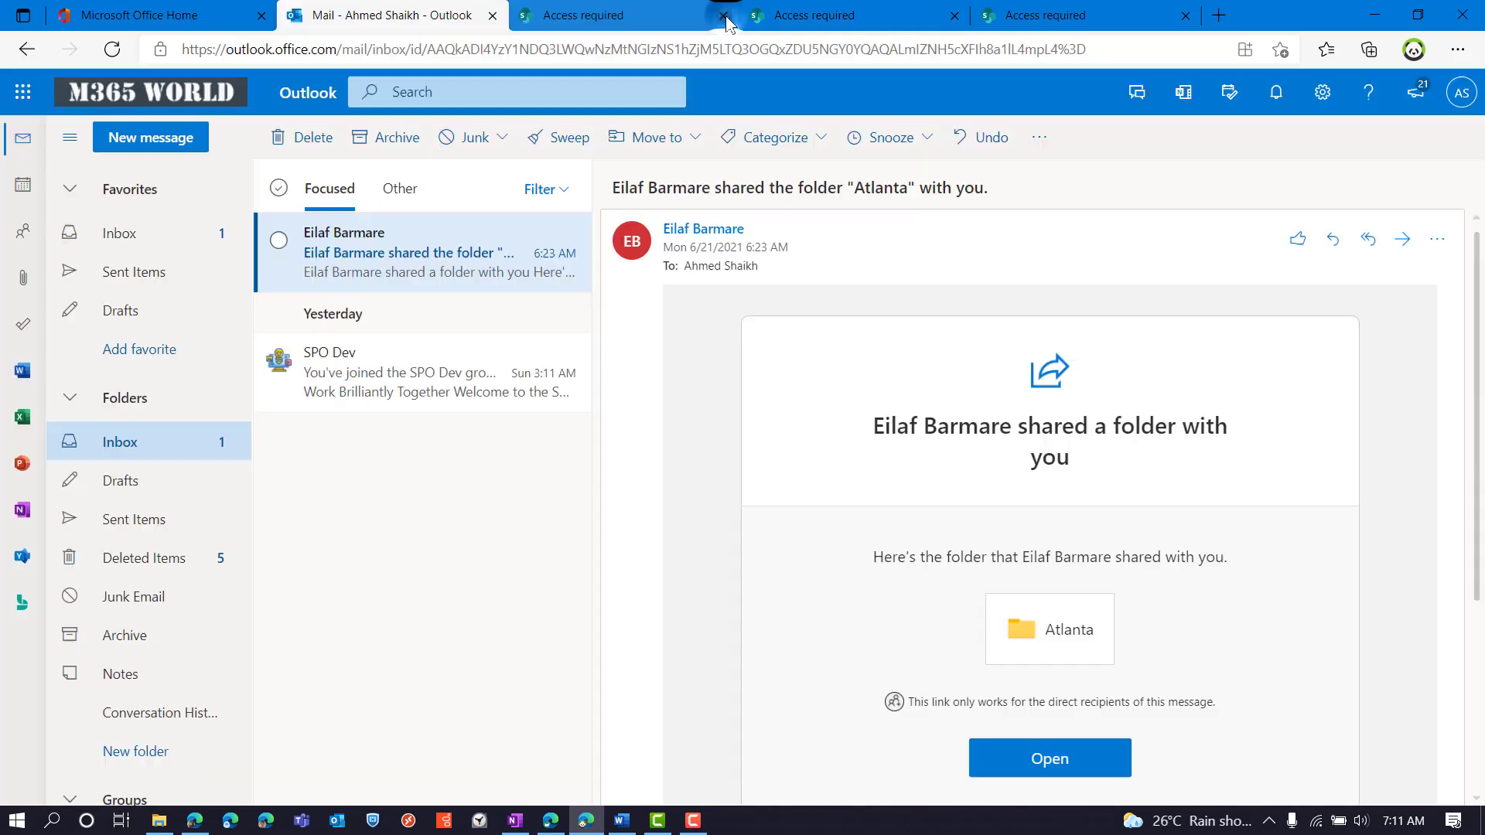
pyautogui.click(724, 15)
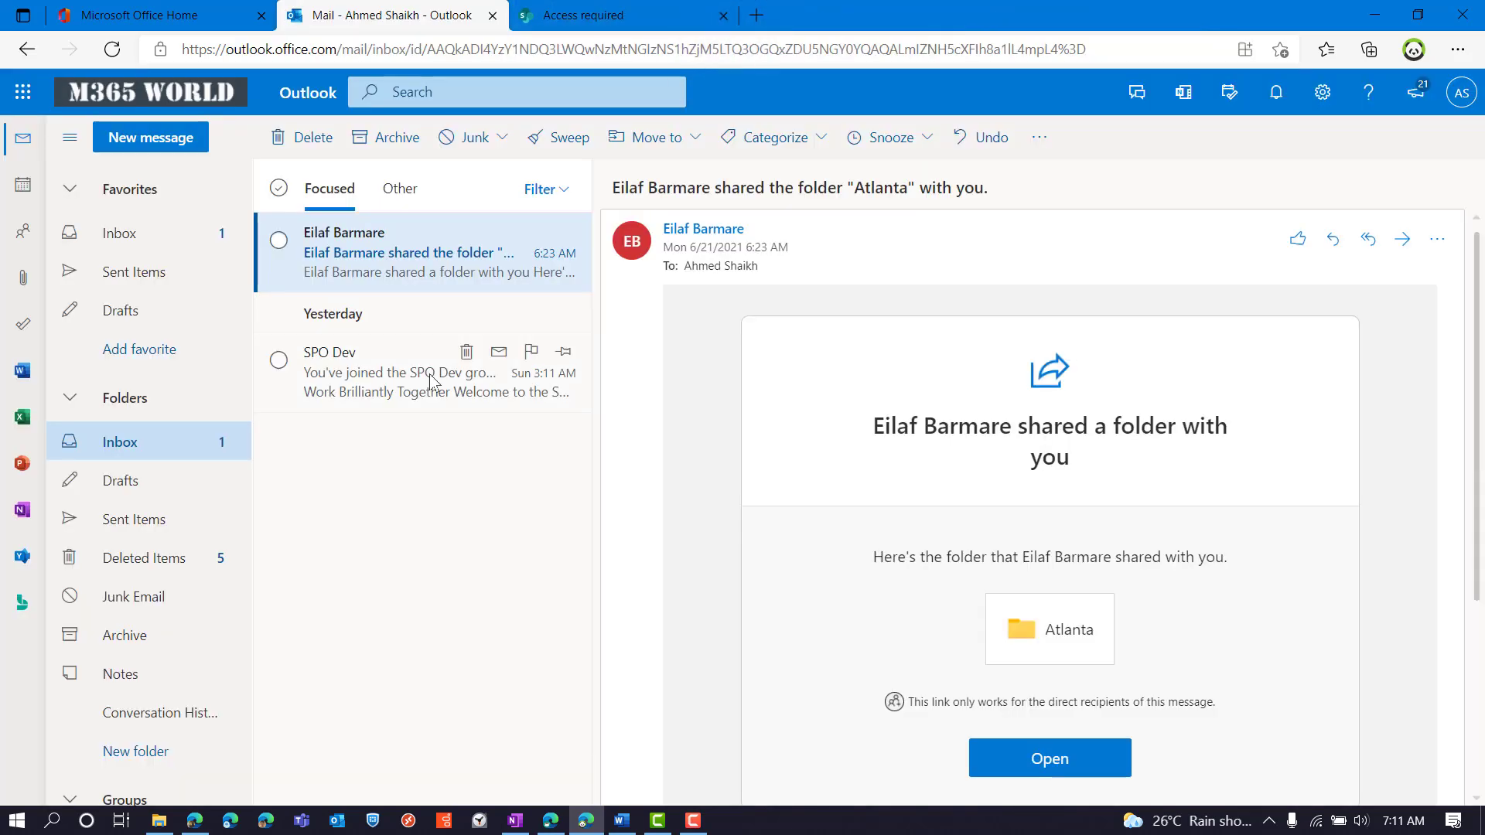
# Reload Outlook, retry the Atlanta link, and close the resulting access-required tab
pyautogui.hotkey('ctrl', 'l')
pyautogui.press('Return')
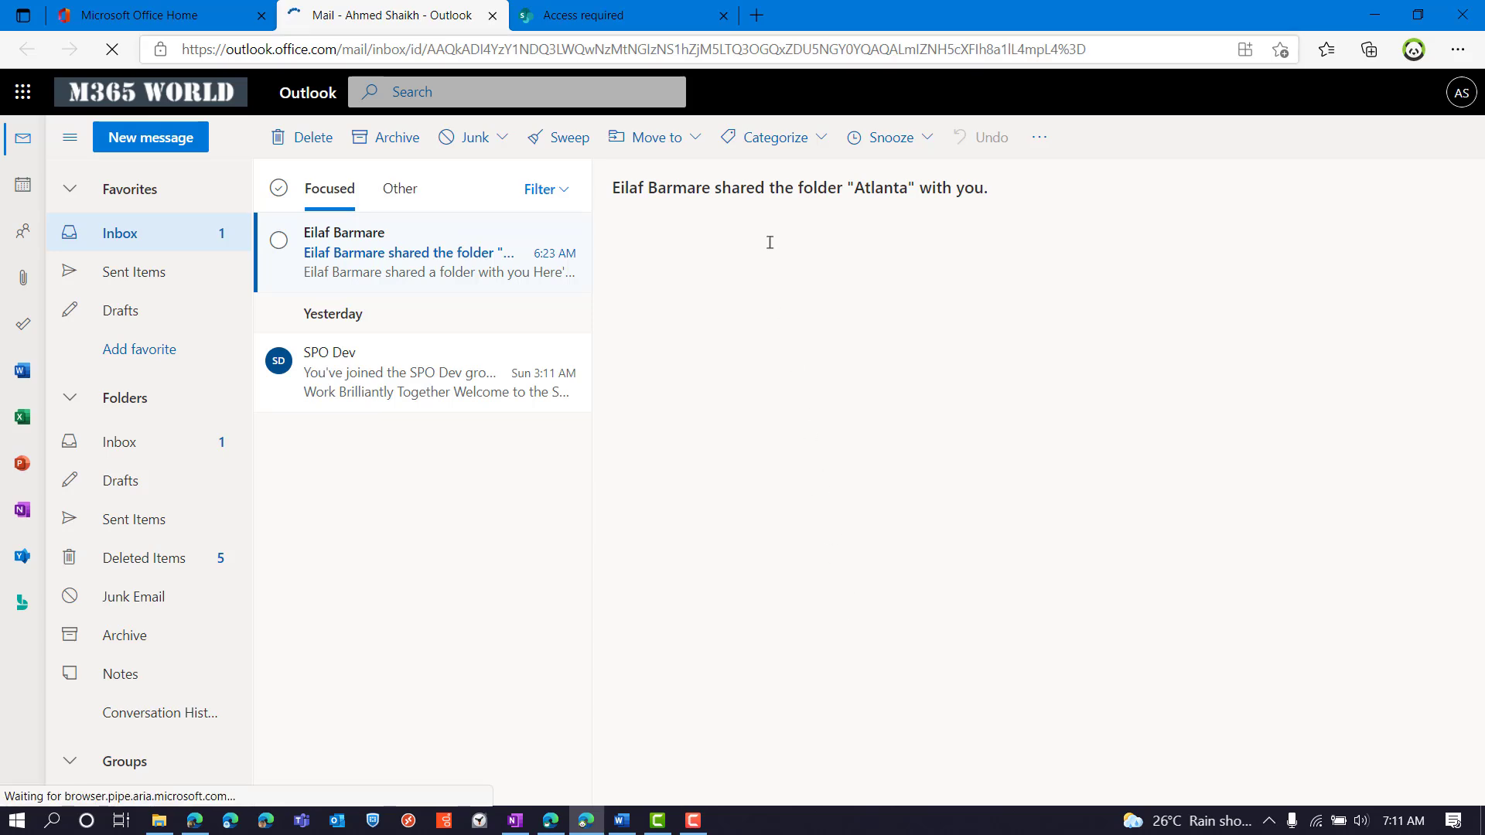
pyautogui.click(724, 24)
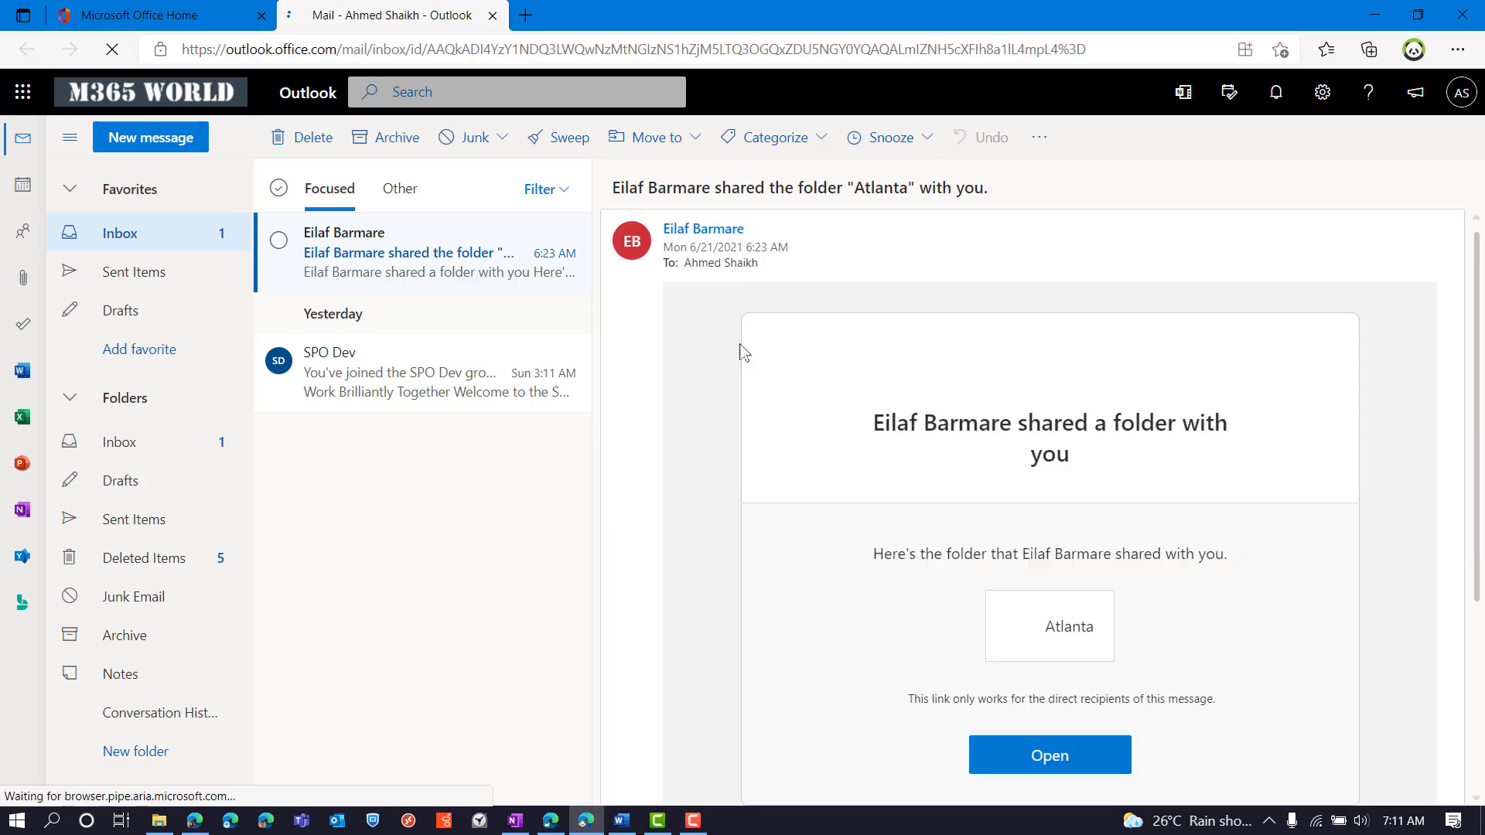
pyautogui.click(1086, 746)
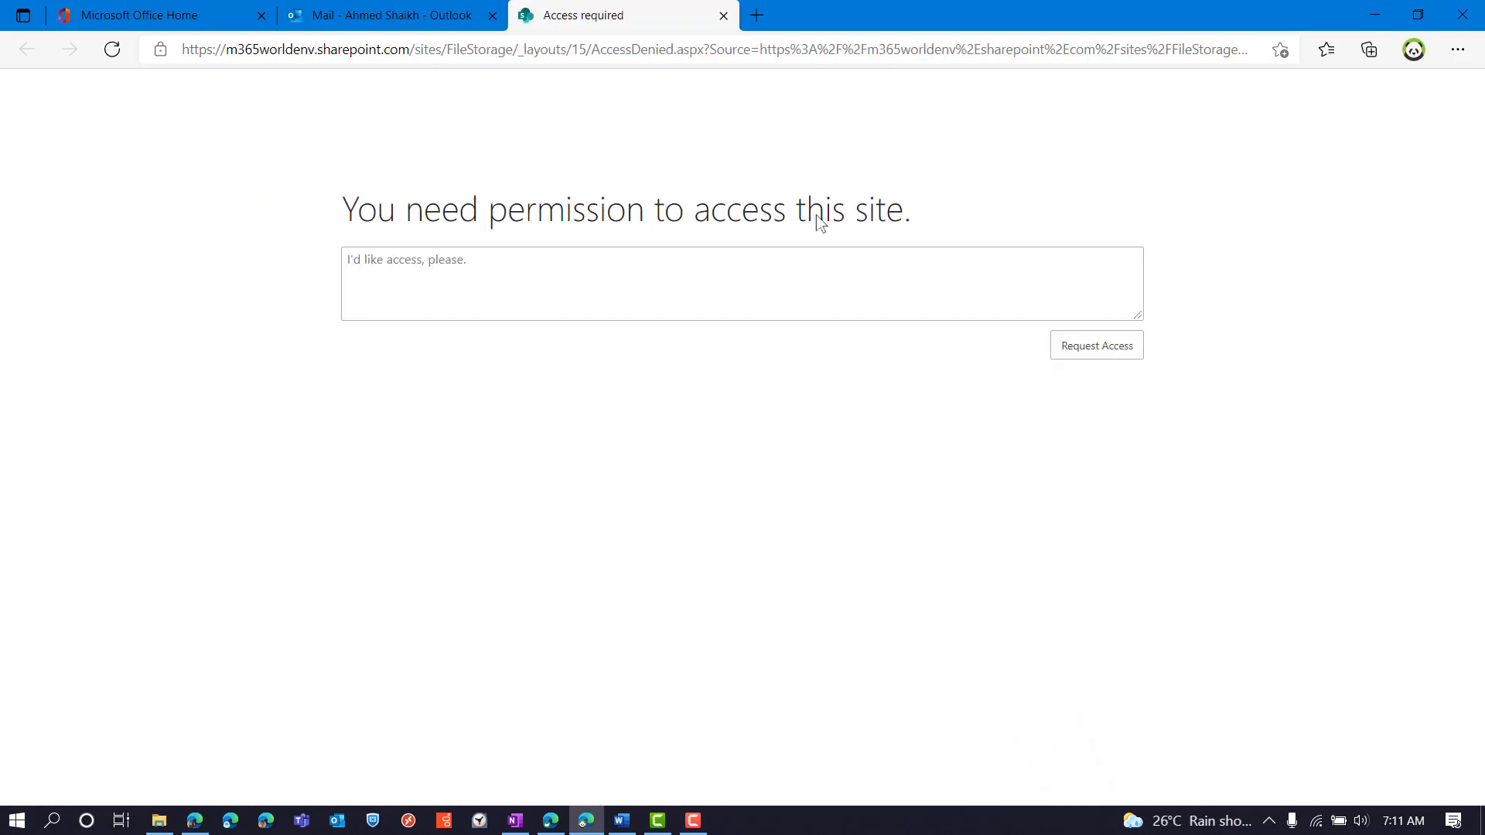
pyautogui.click(723, 16)
# Open a new InPrivate window and go to office.com
pyautogui.click(1457, 49)
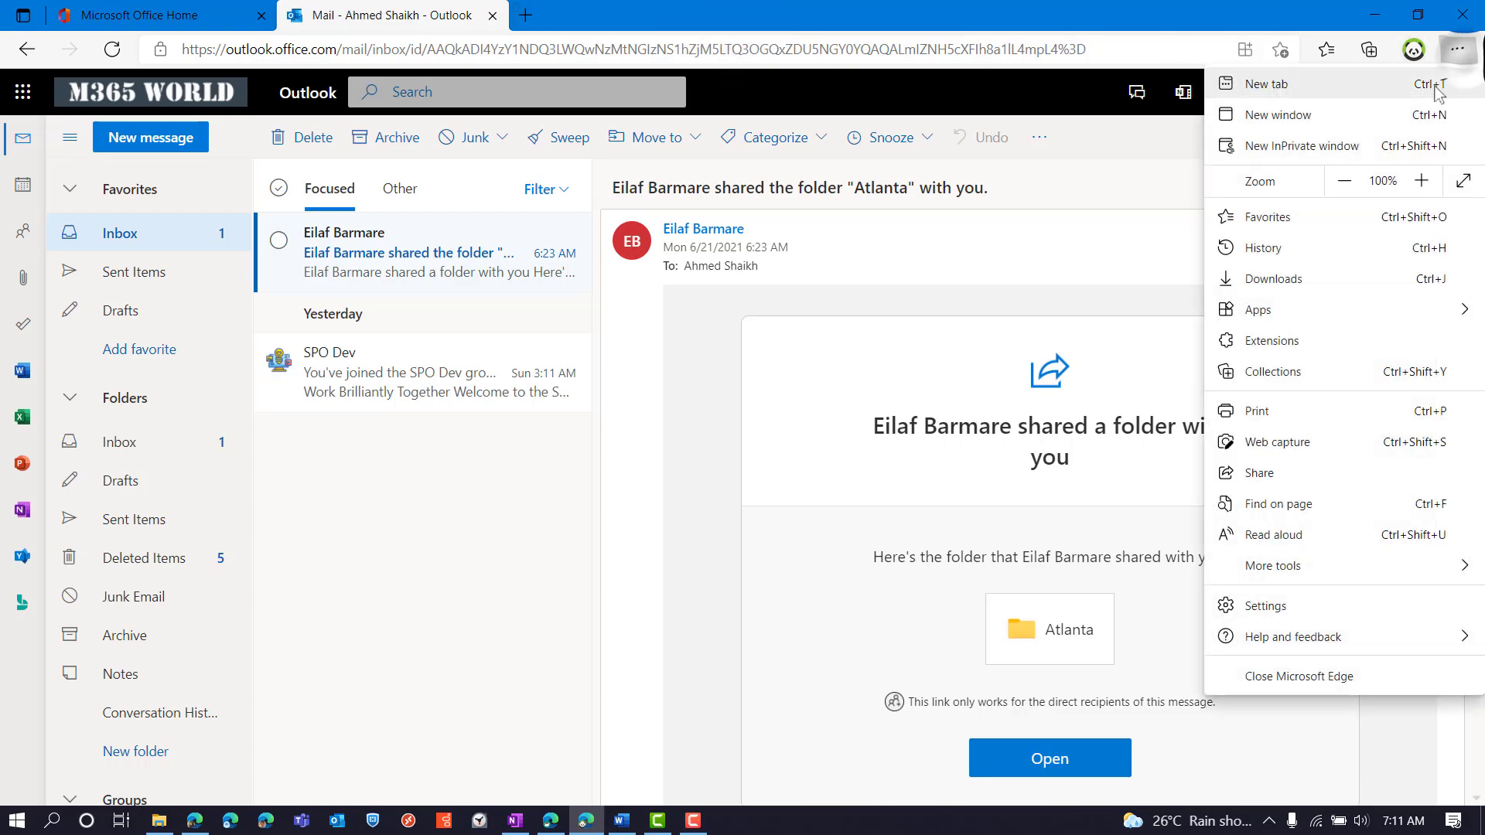
pyautogui.click(1375, 147)
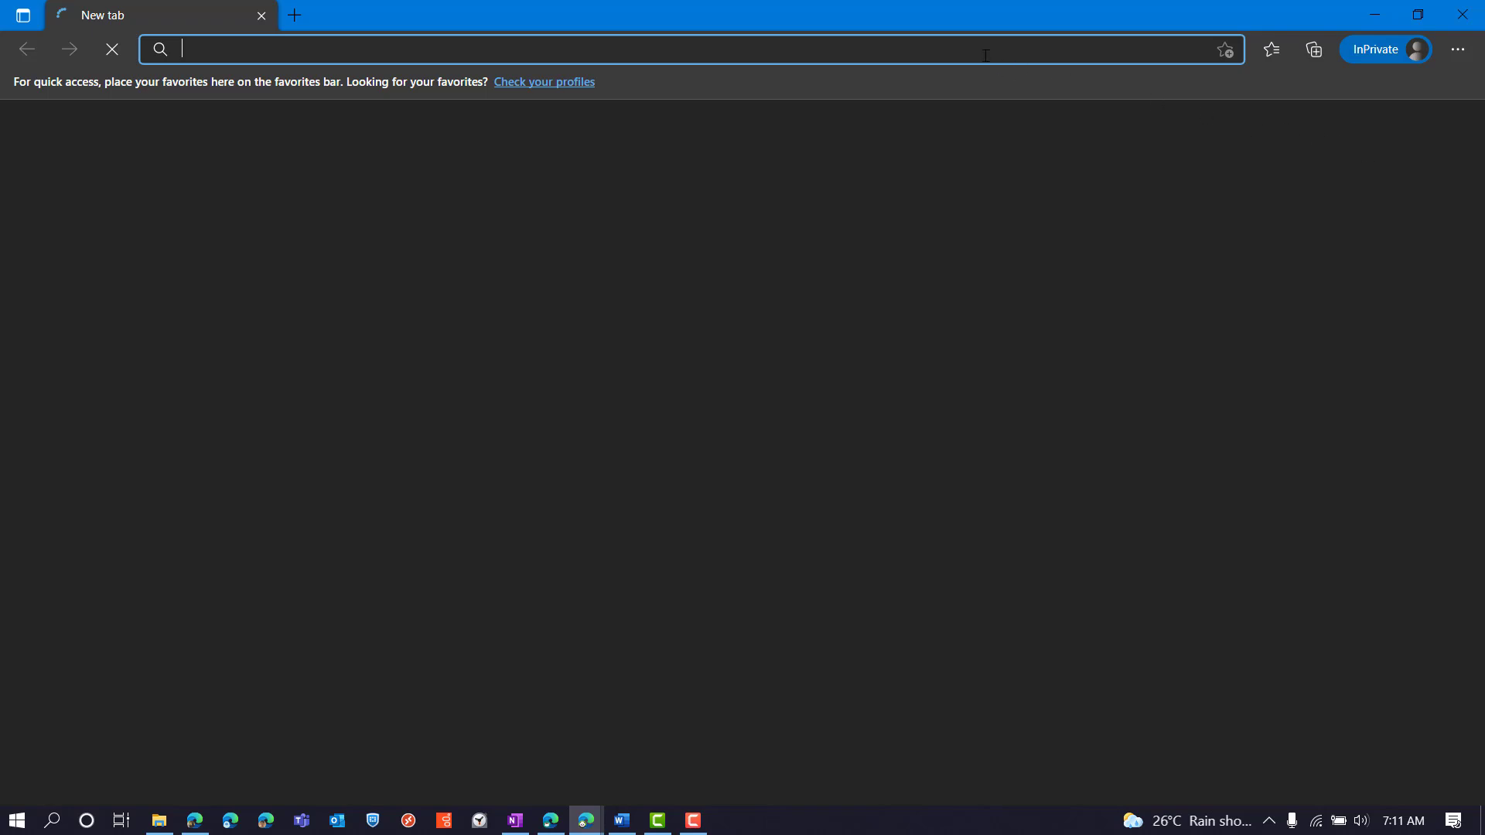
pyautogui.write('office.com')
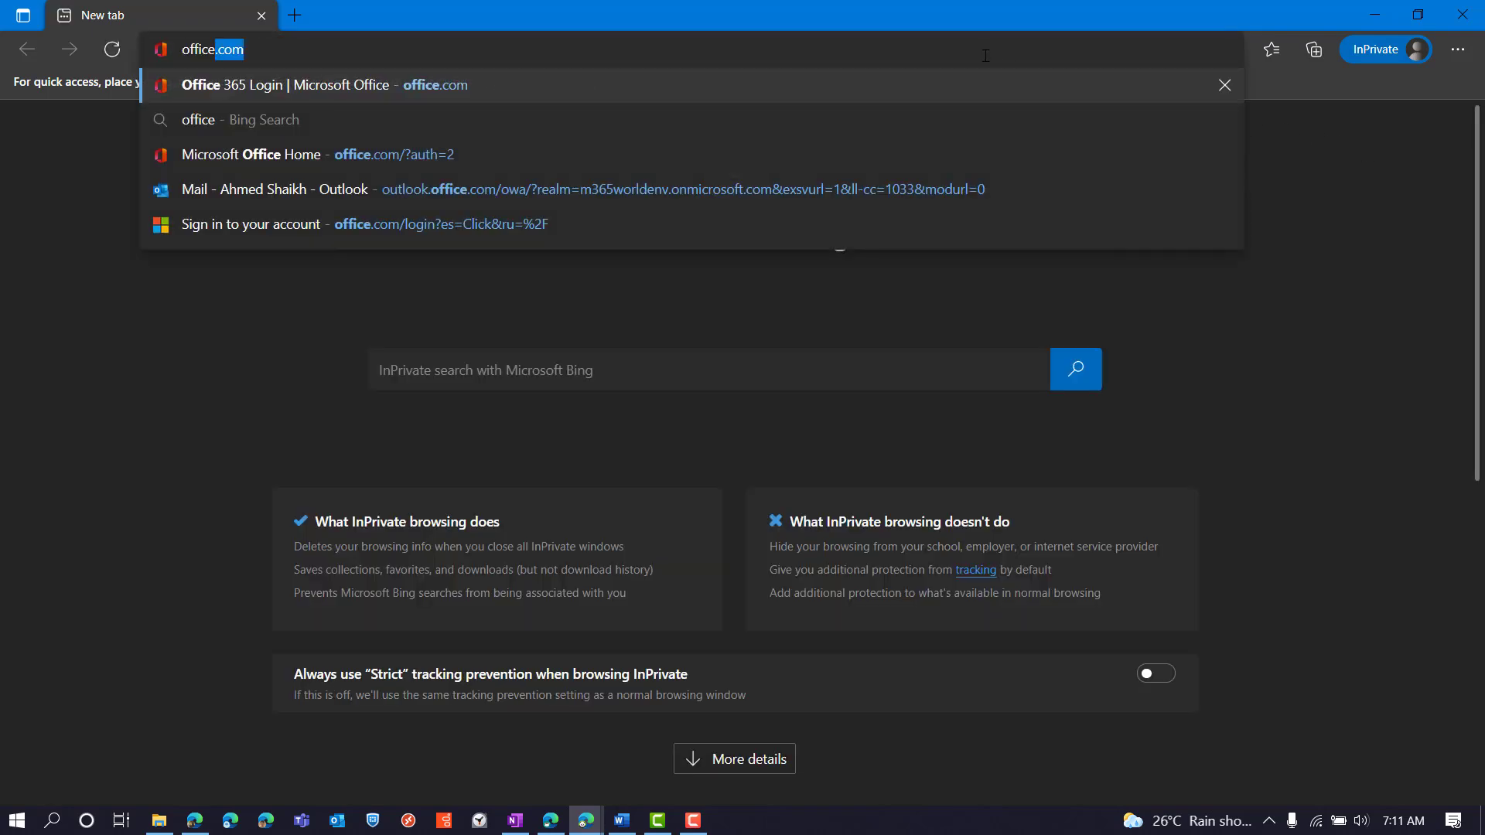
pyautogui.press('Return')
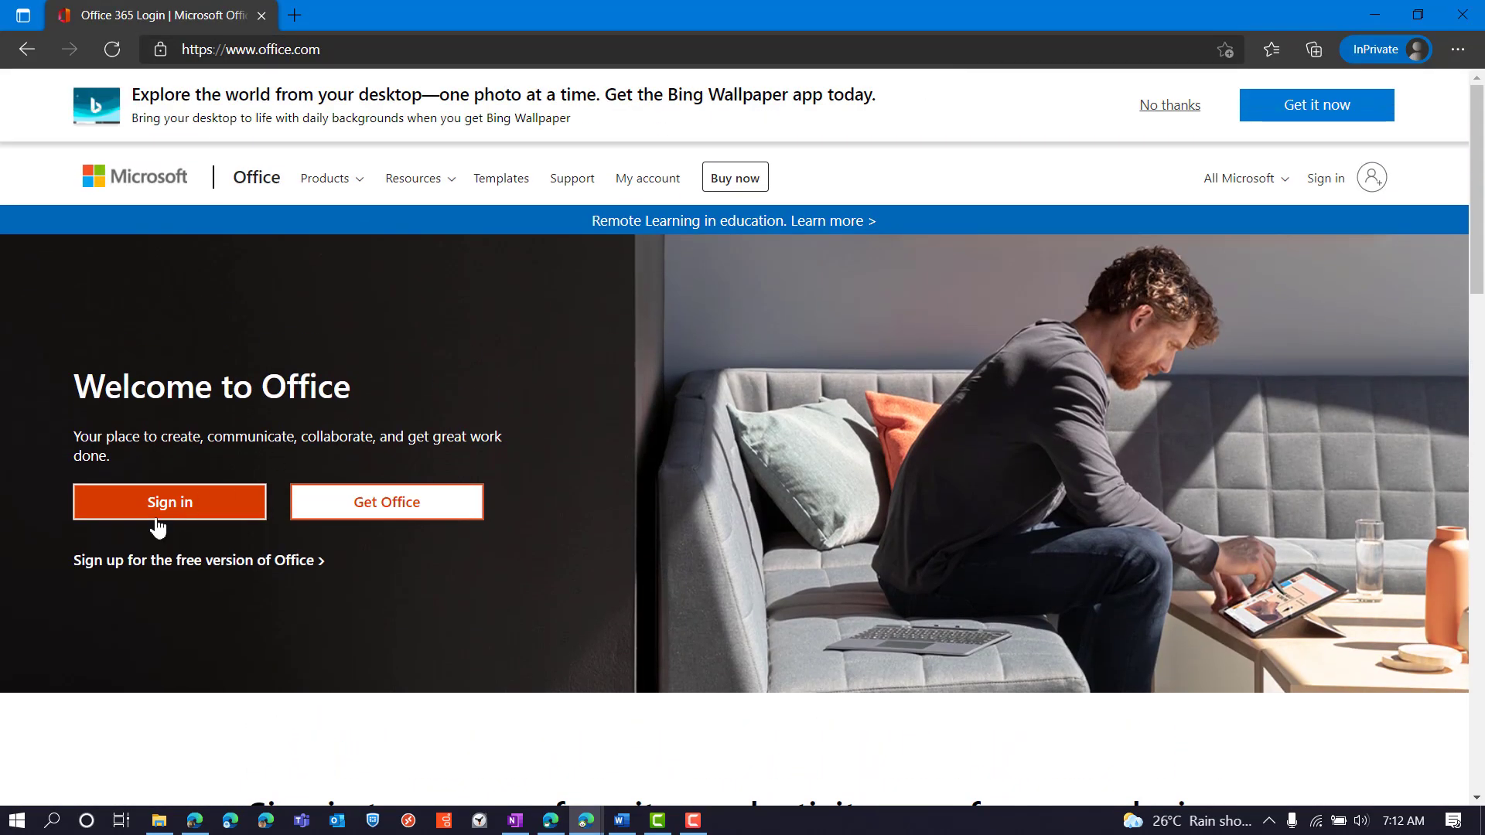
# Sign in with the saved account and autofilled password, staying signed in
pyautogui.click(155, 517)
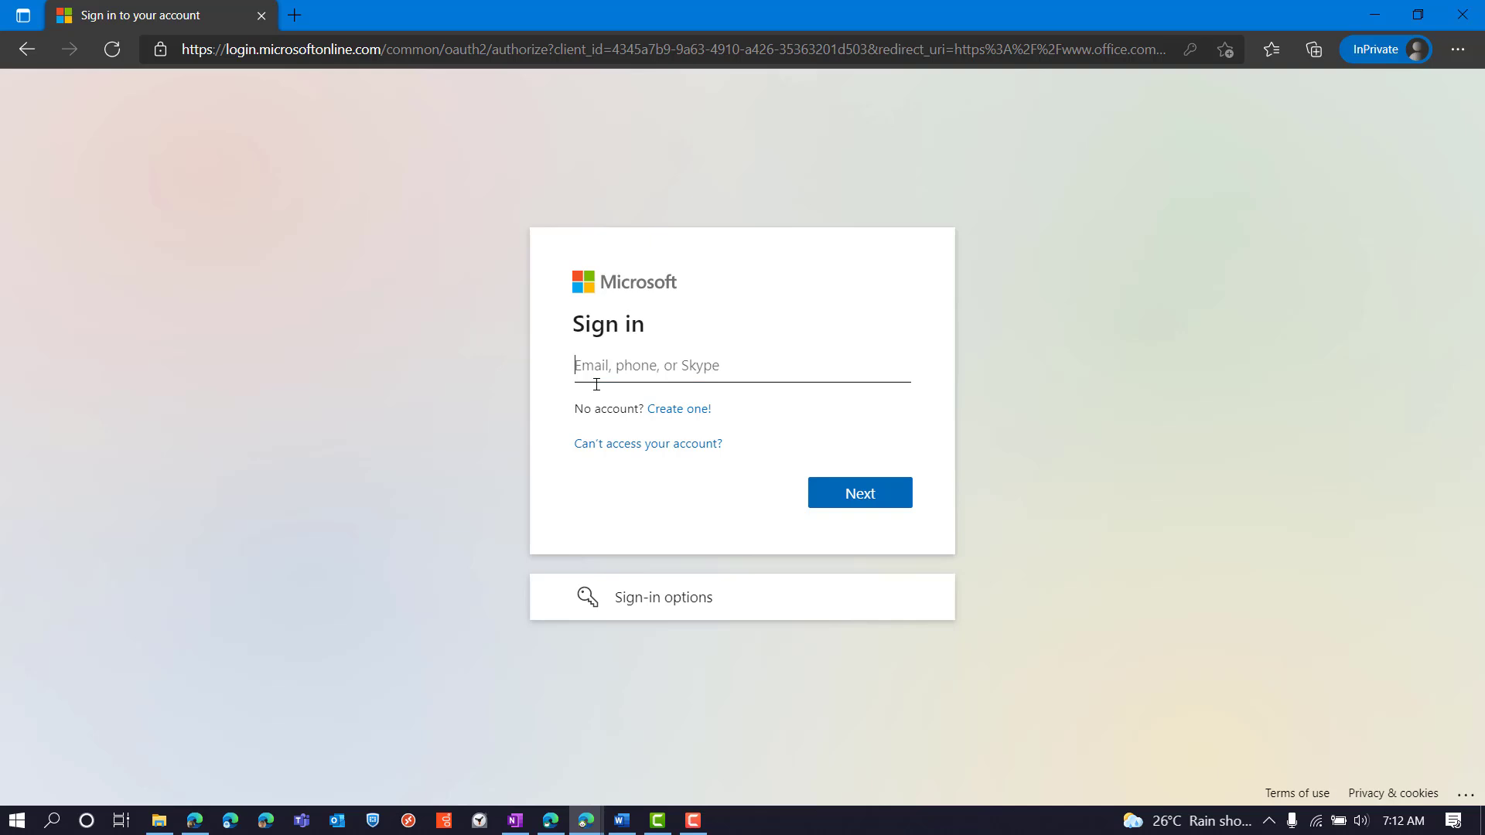
pyautogui.write('ad')
pyautogui.press('Down')
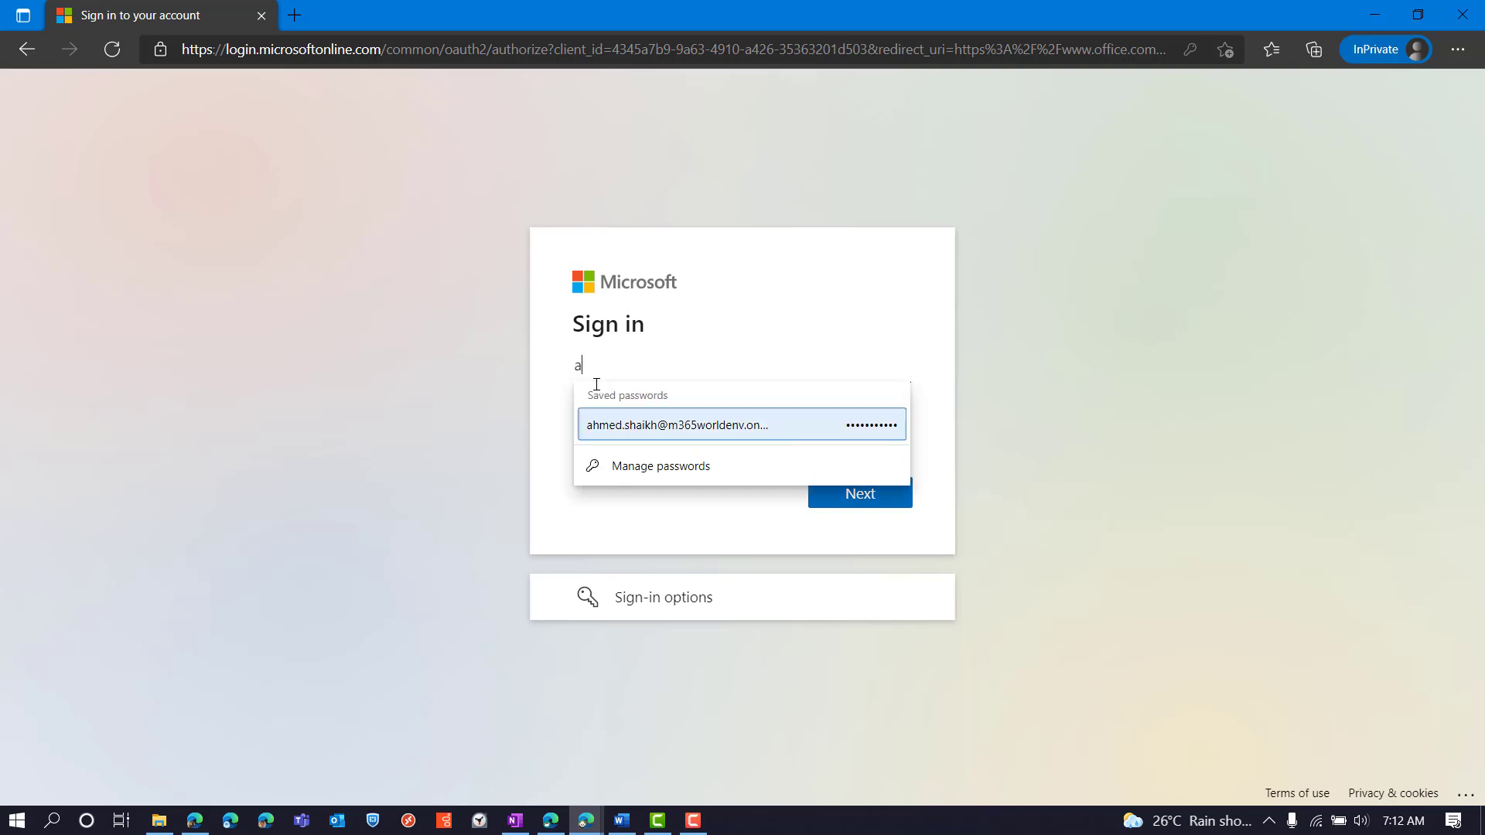
pyautogui.press('Return')
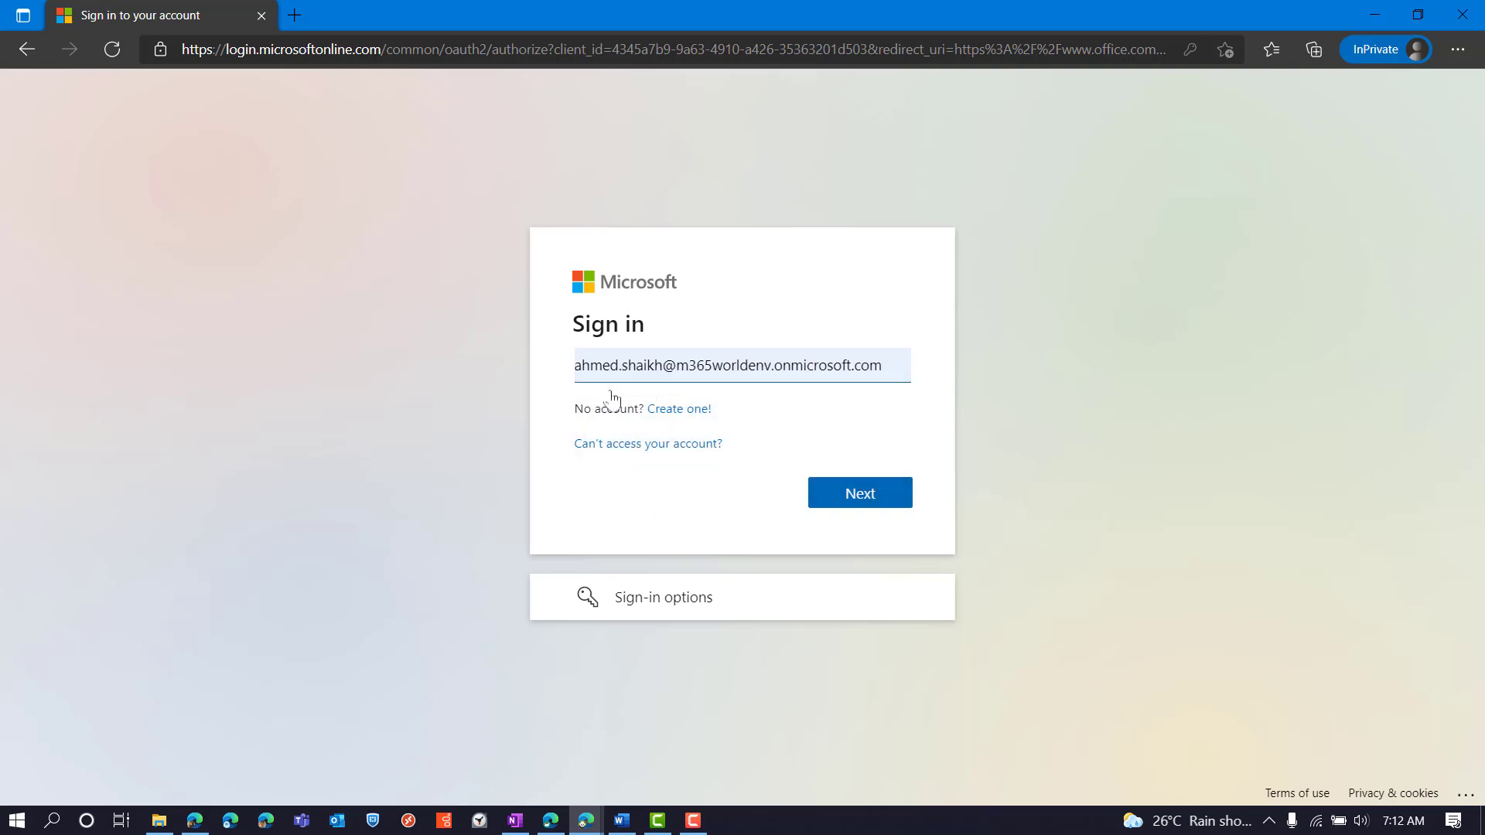
pyautogui.click(843, 502)
pyautogui.click(843, 515)
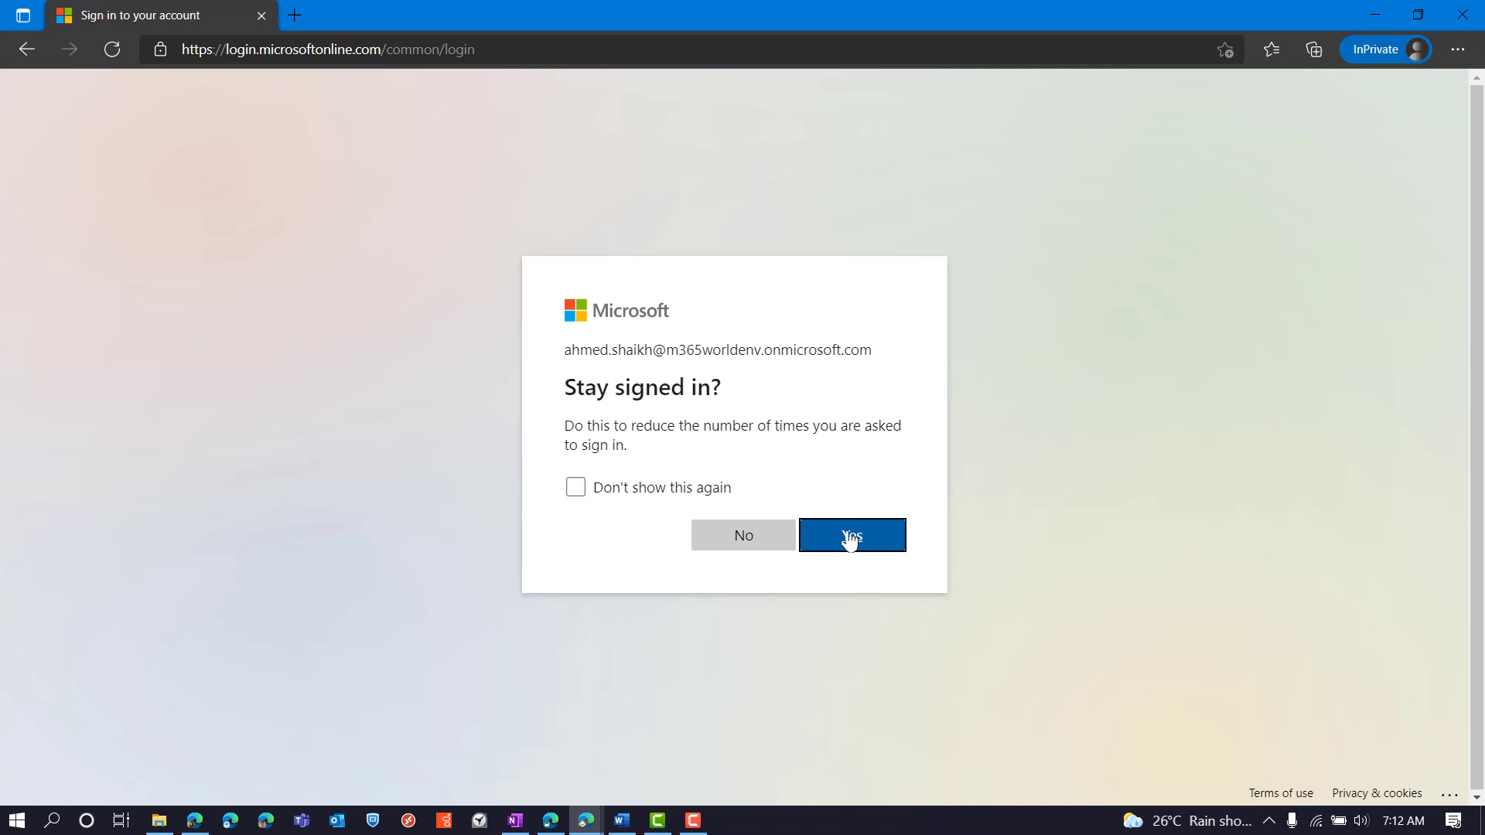
pyautogui.click(850, 539)
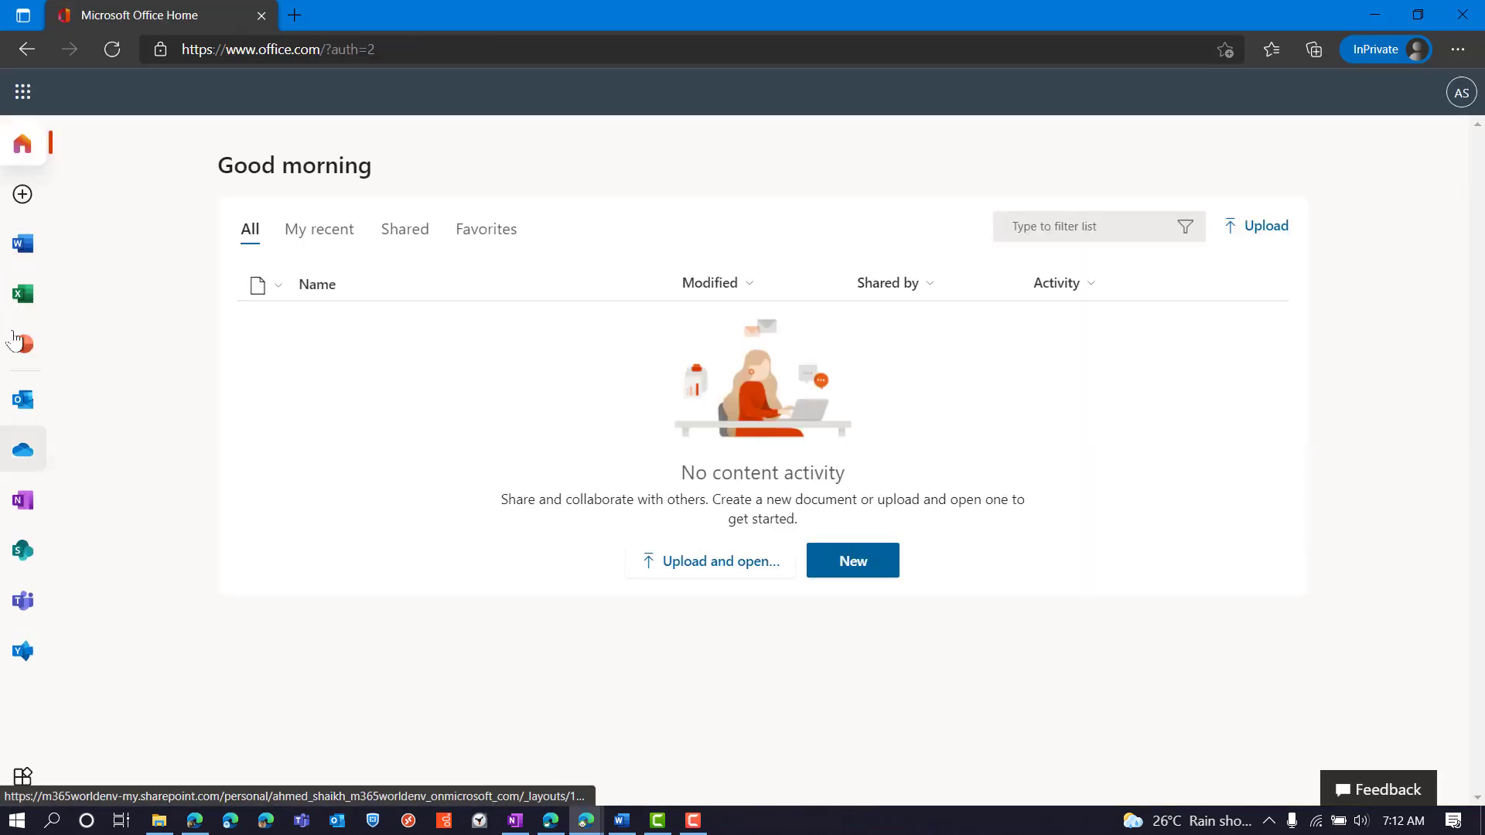
# In Outlook, open the folder-share email and follow its link to the Atlanta folder
pyautogui.click(25, 399)
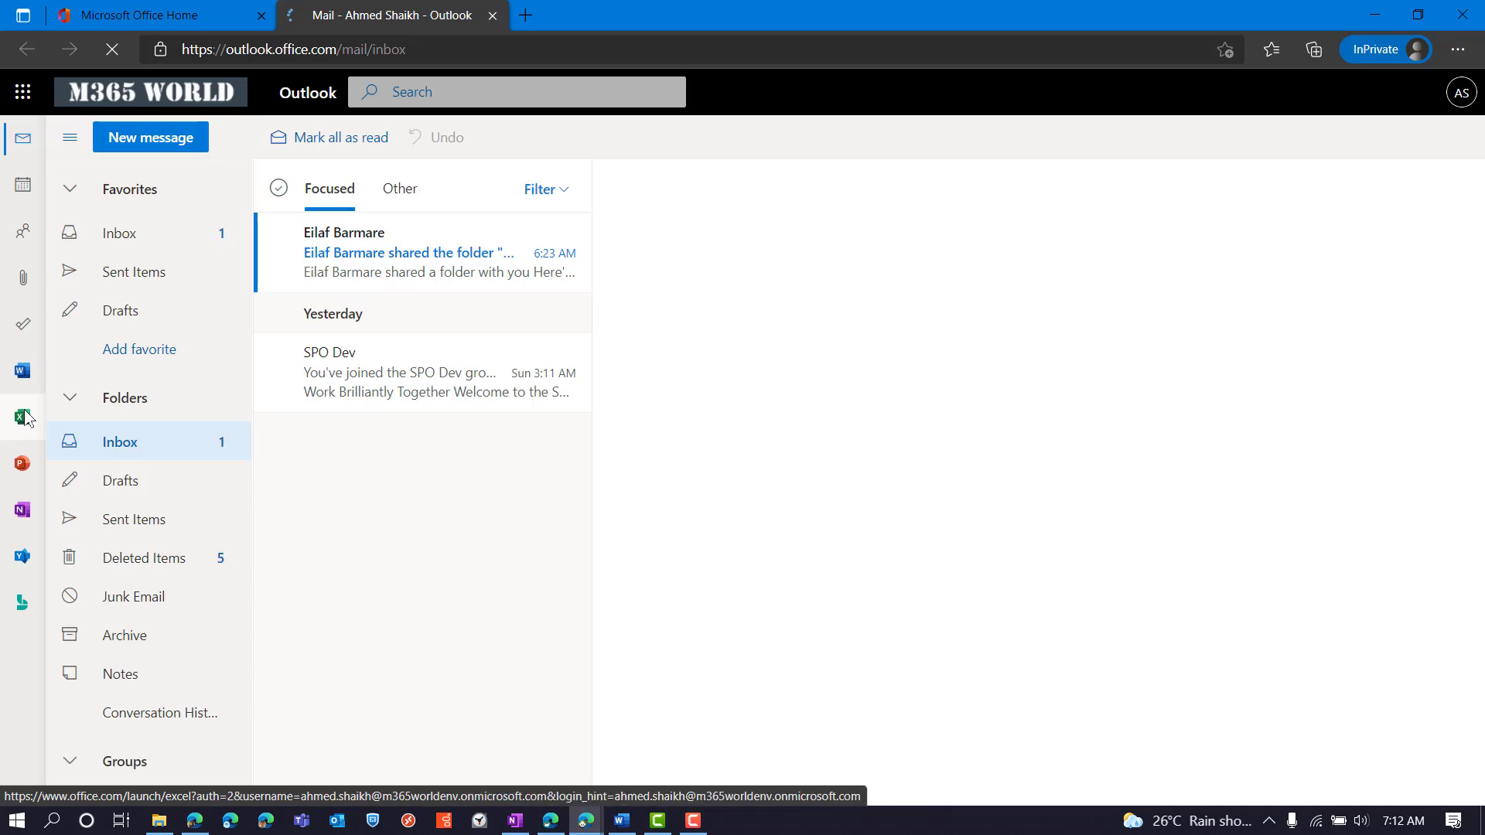
pyautogui.click(363, 271)
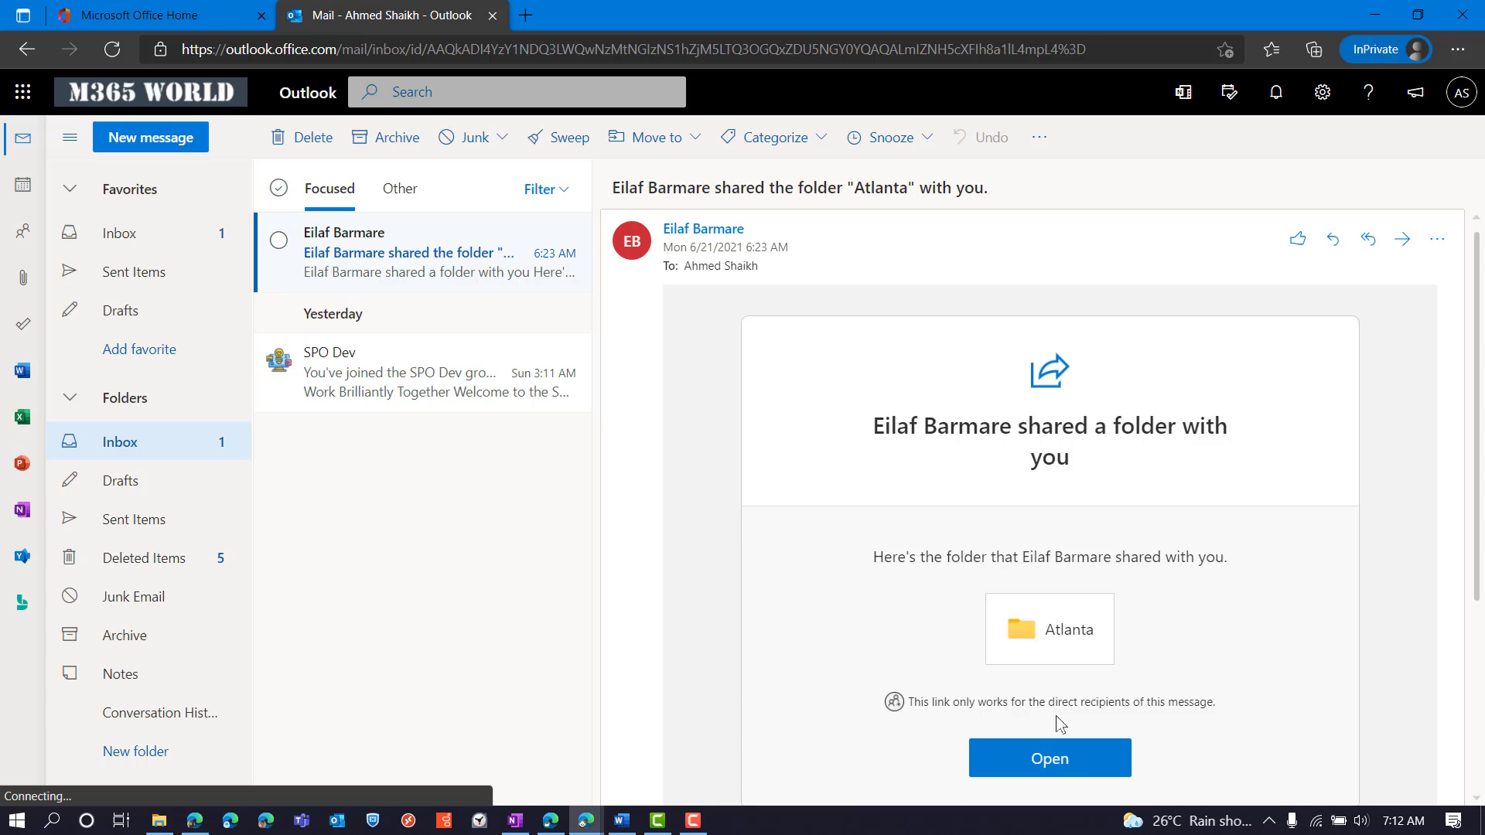
pyautogui.click(1058, 761)
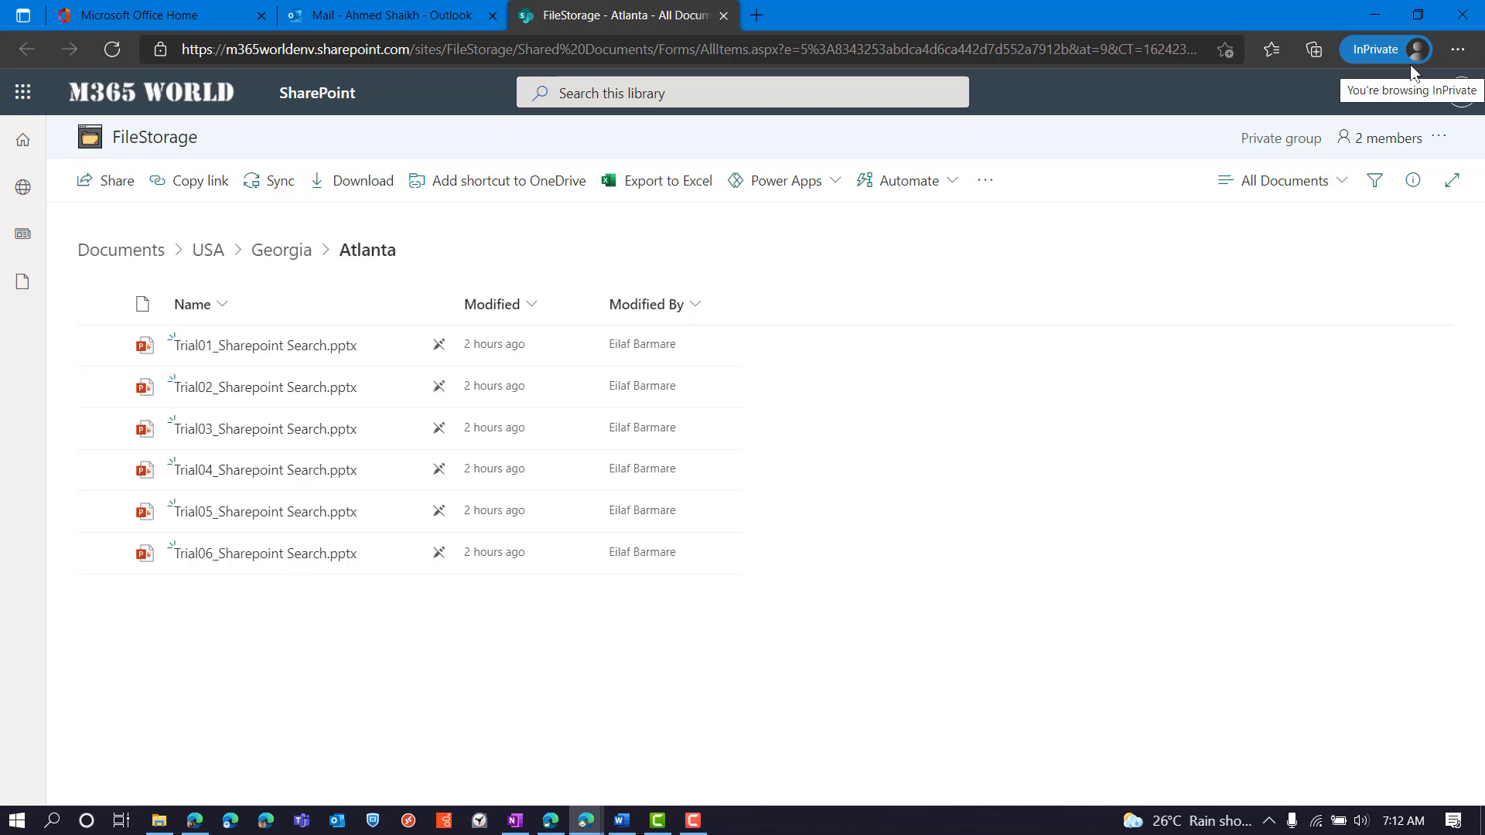
# In the SharePoint window, move up from Atlanta to the Georgia parent folder
pyautogui.moveTo(591, 827)
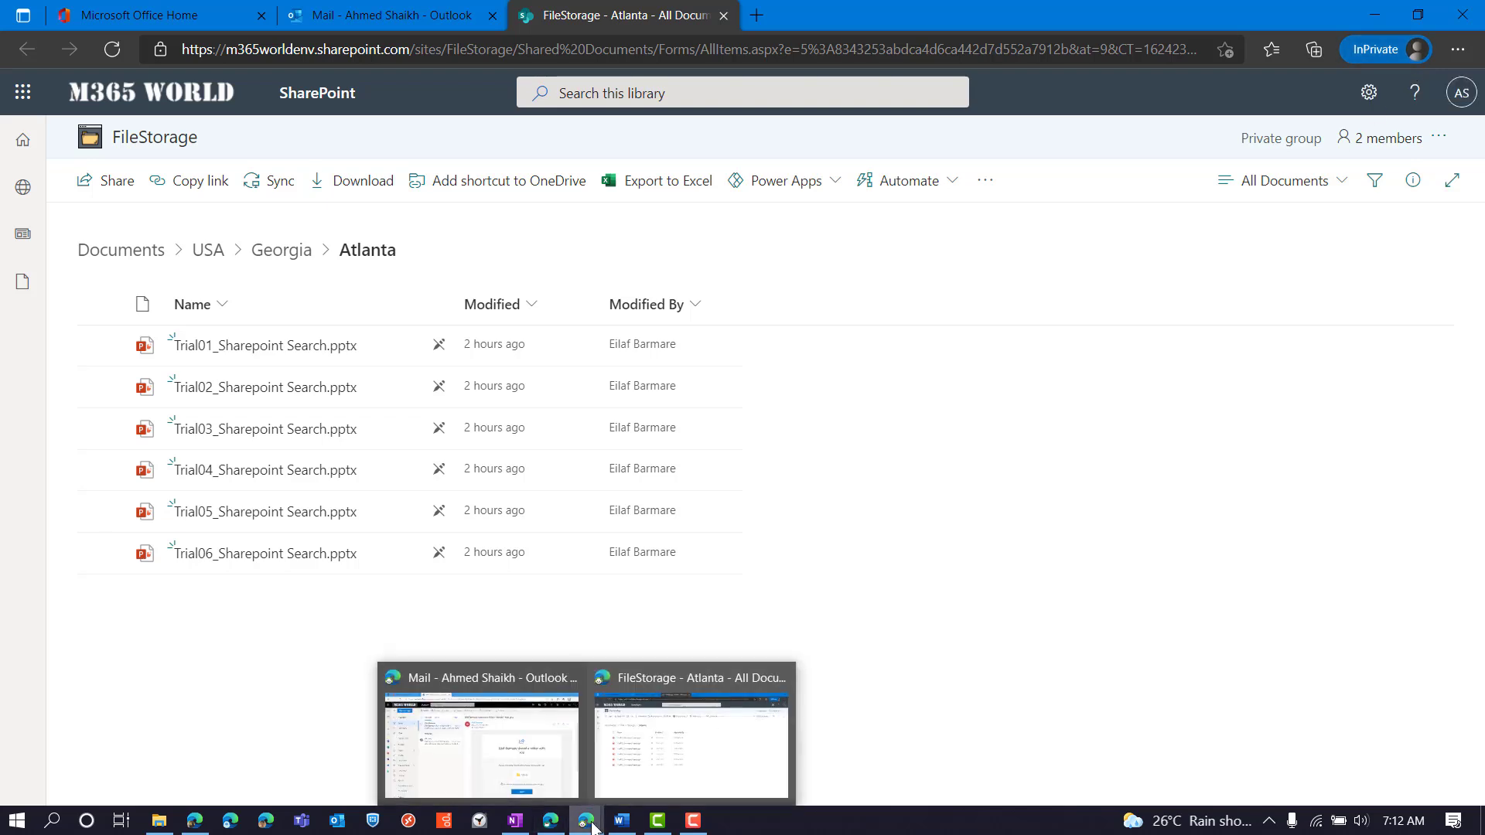
pyautogui.moveTo(553, 758)
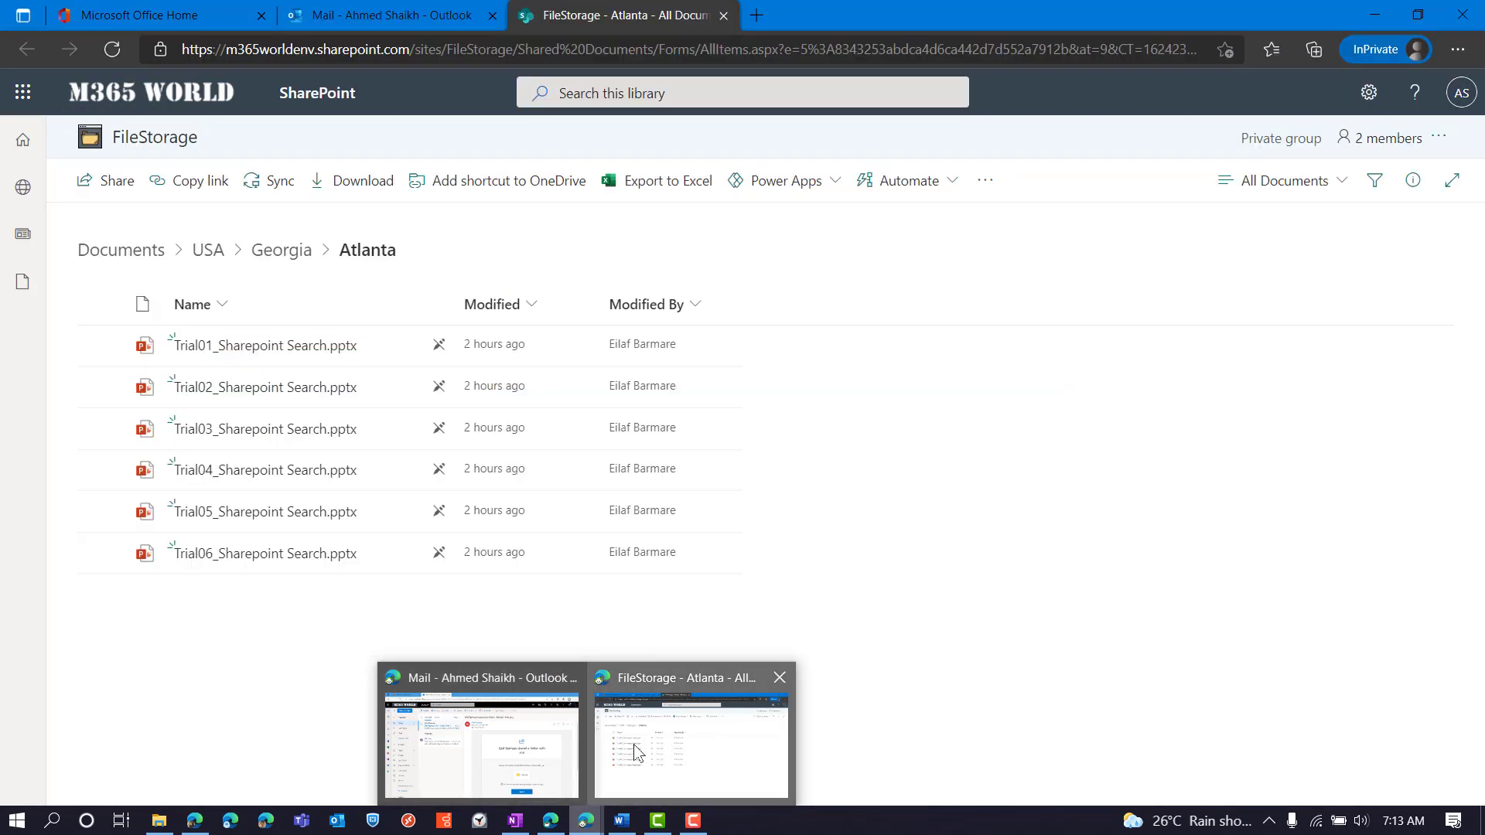
pyautogui.click(634, 752)
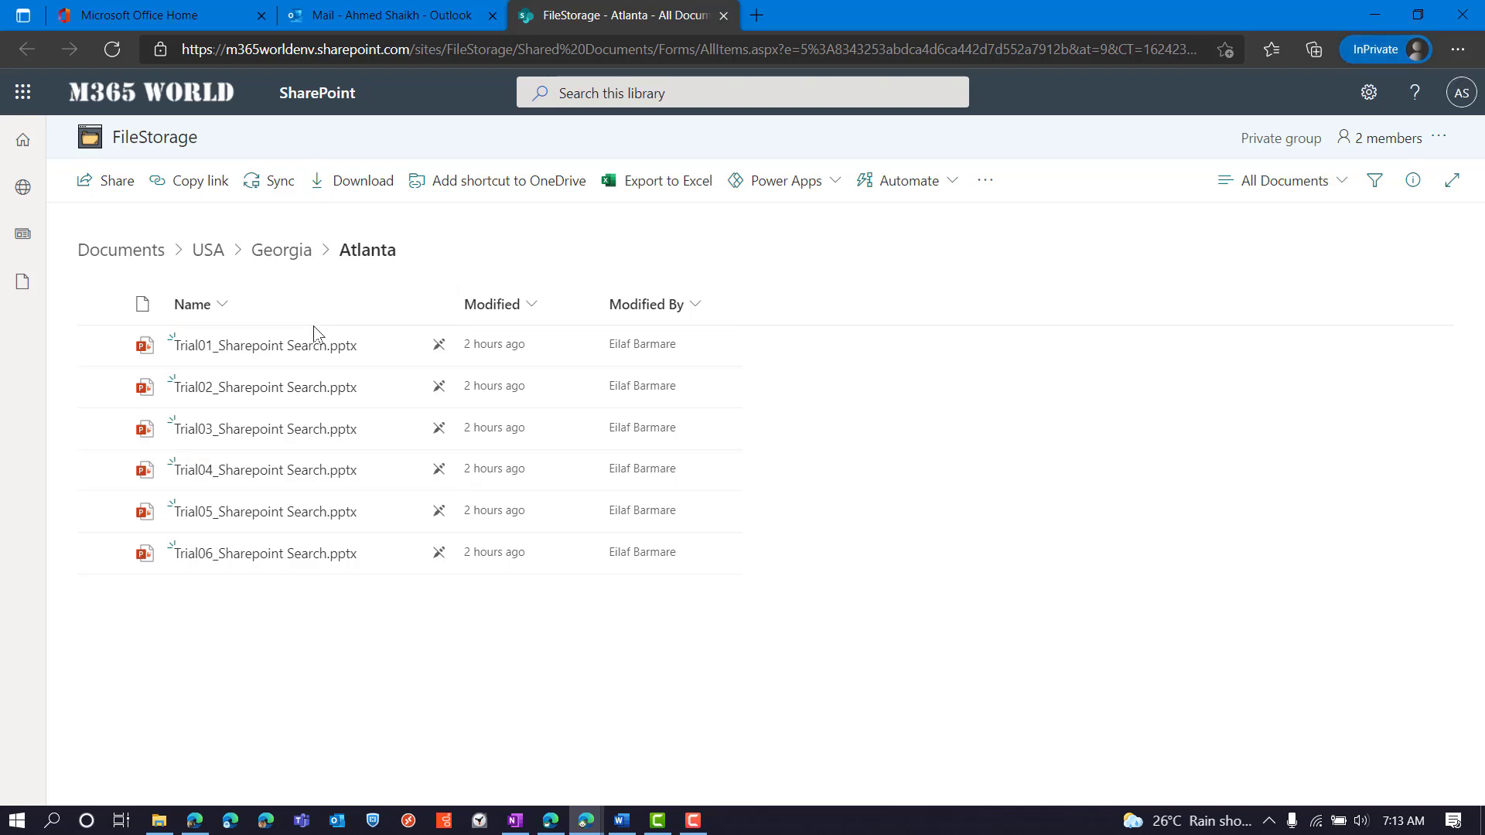
pyautogui.click(283, 252)
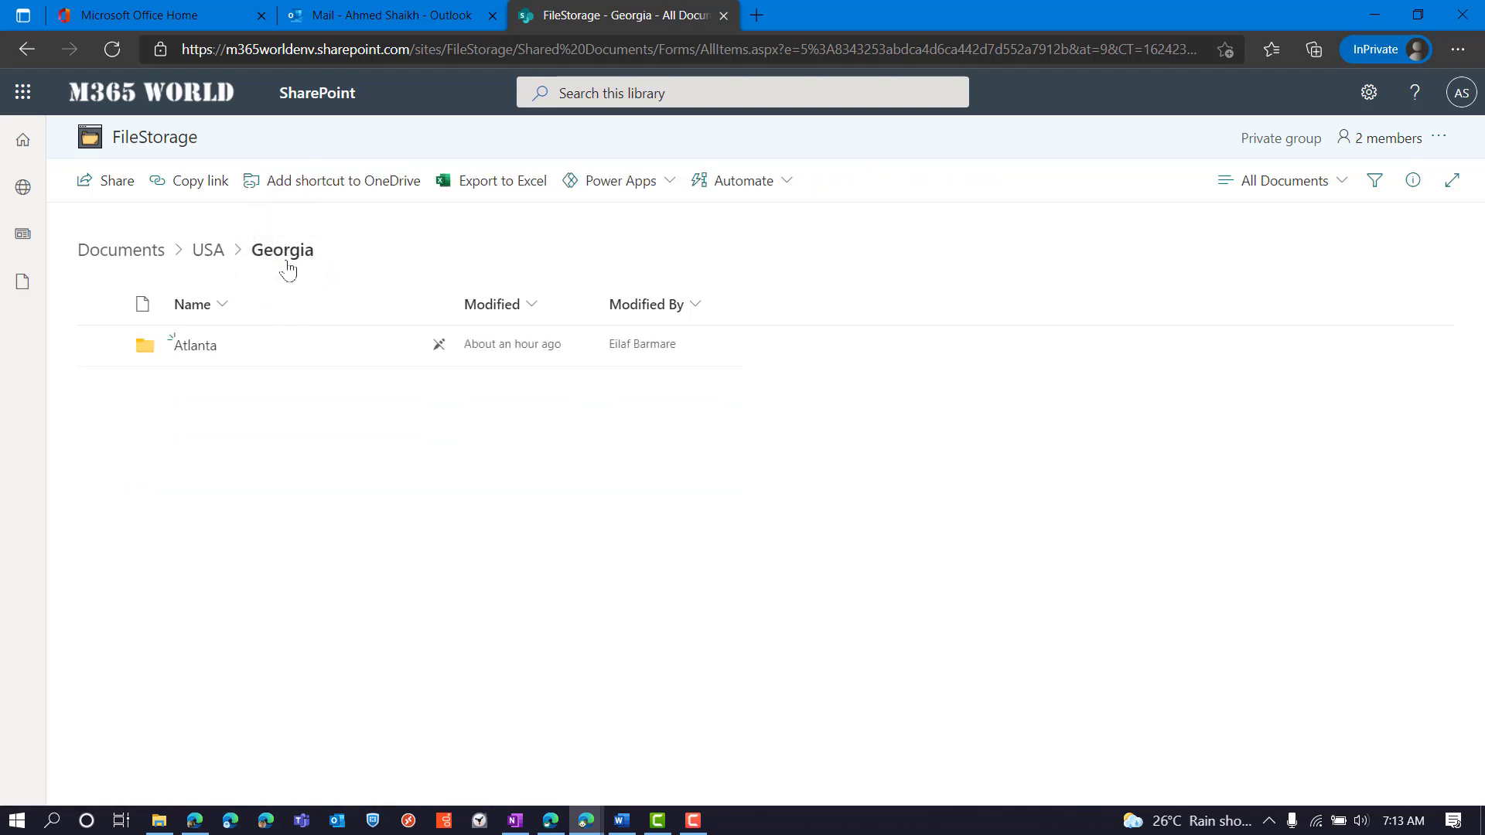
# Check that the USA level is unavailable, return to Atlanta, then bring up the Access_denied_v2 notes
pyautogui.click(208, 251)
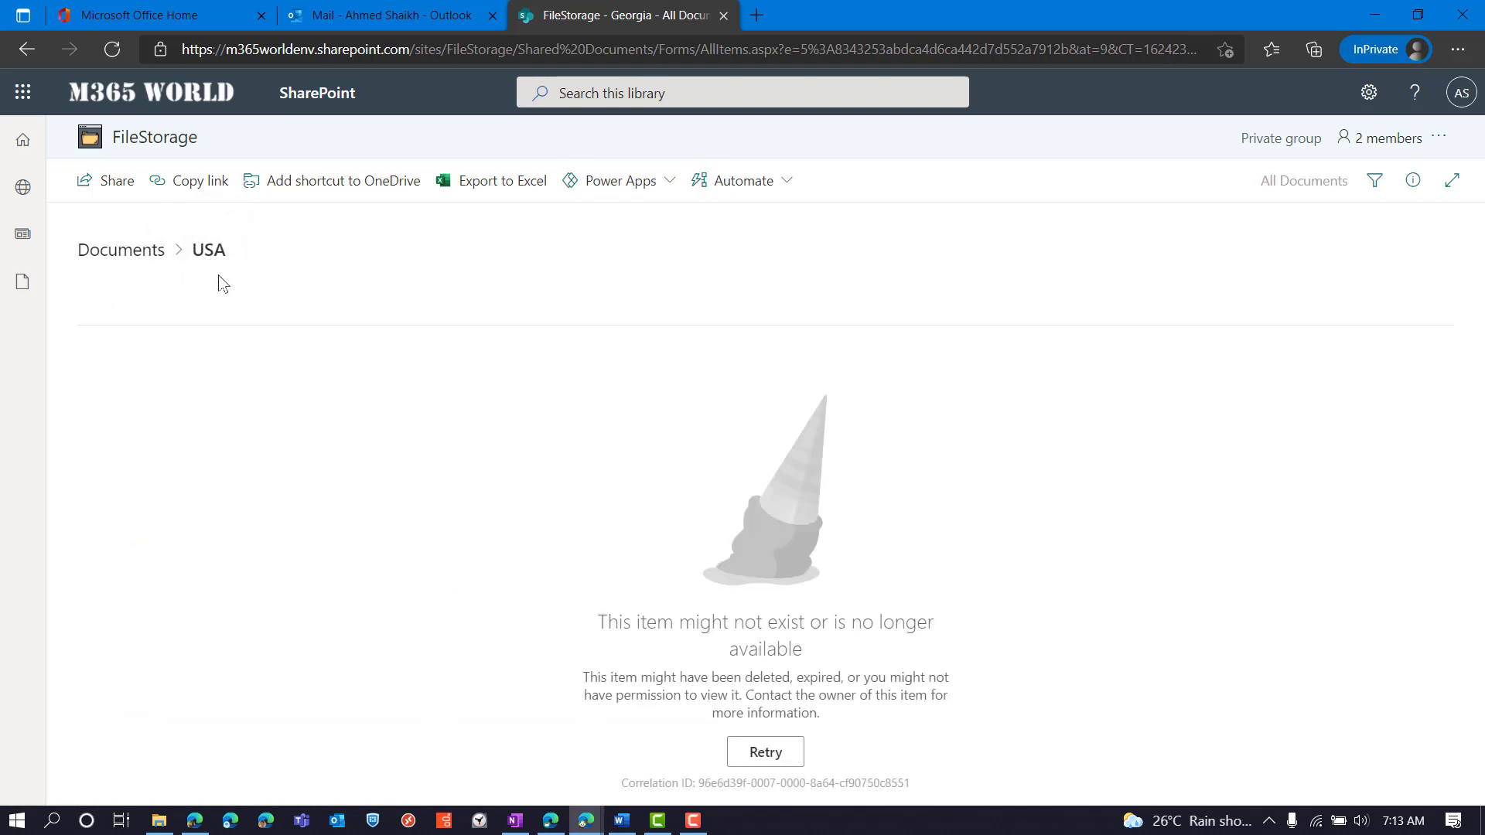
pyautogui.click(38, 52)
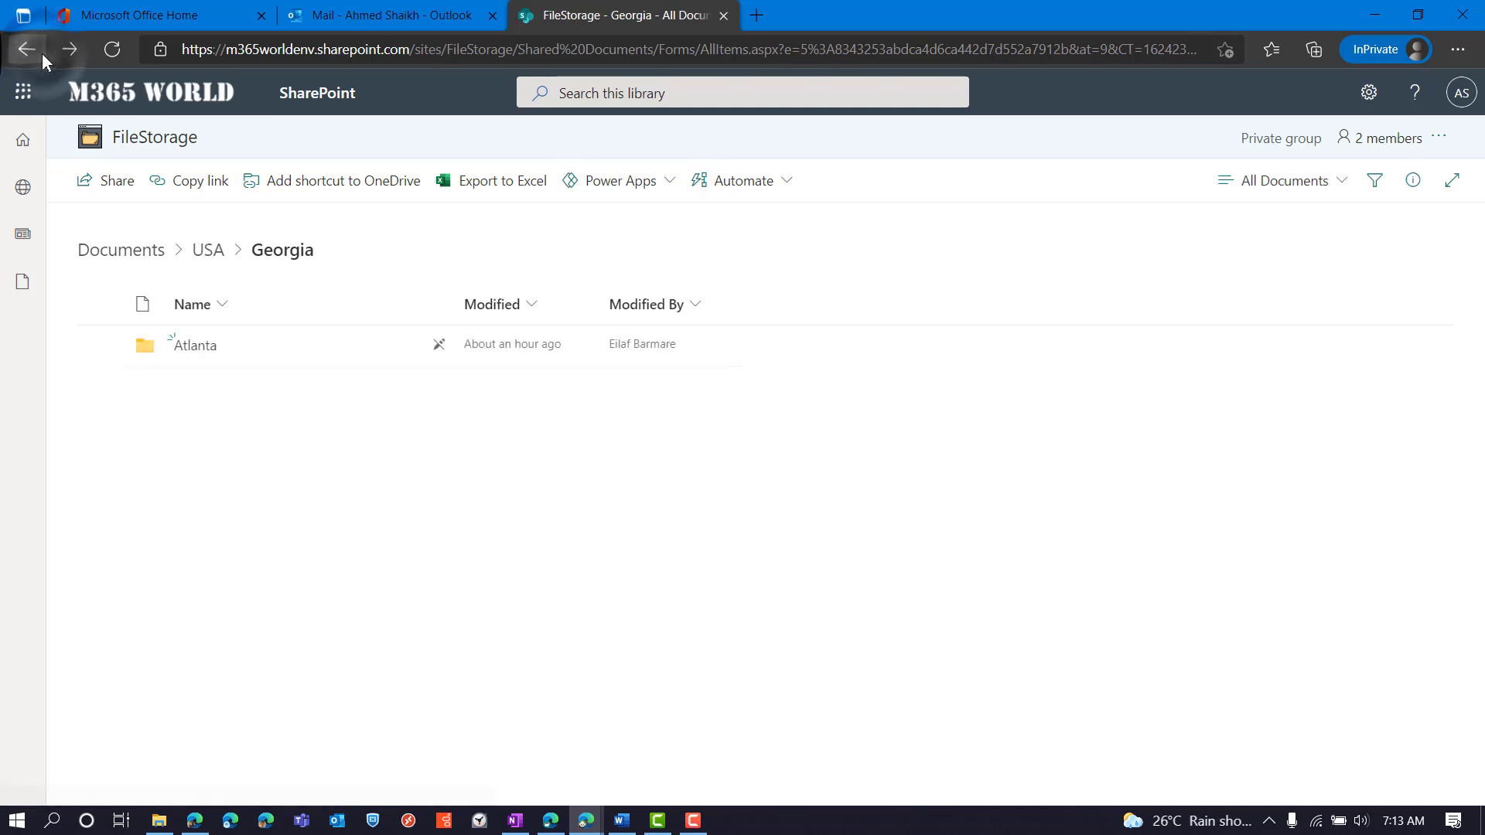
pyautogui.click(41, 53)
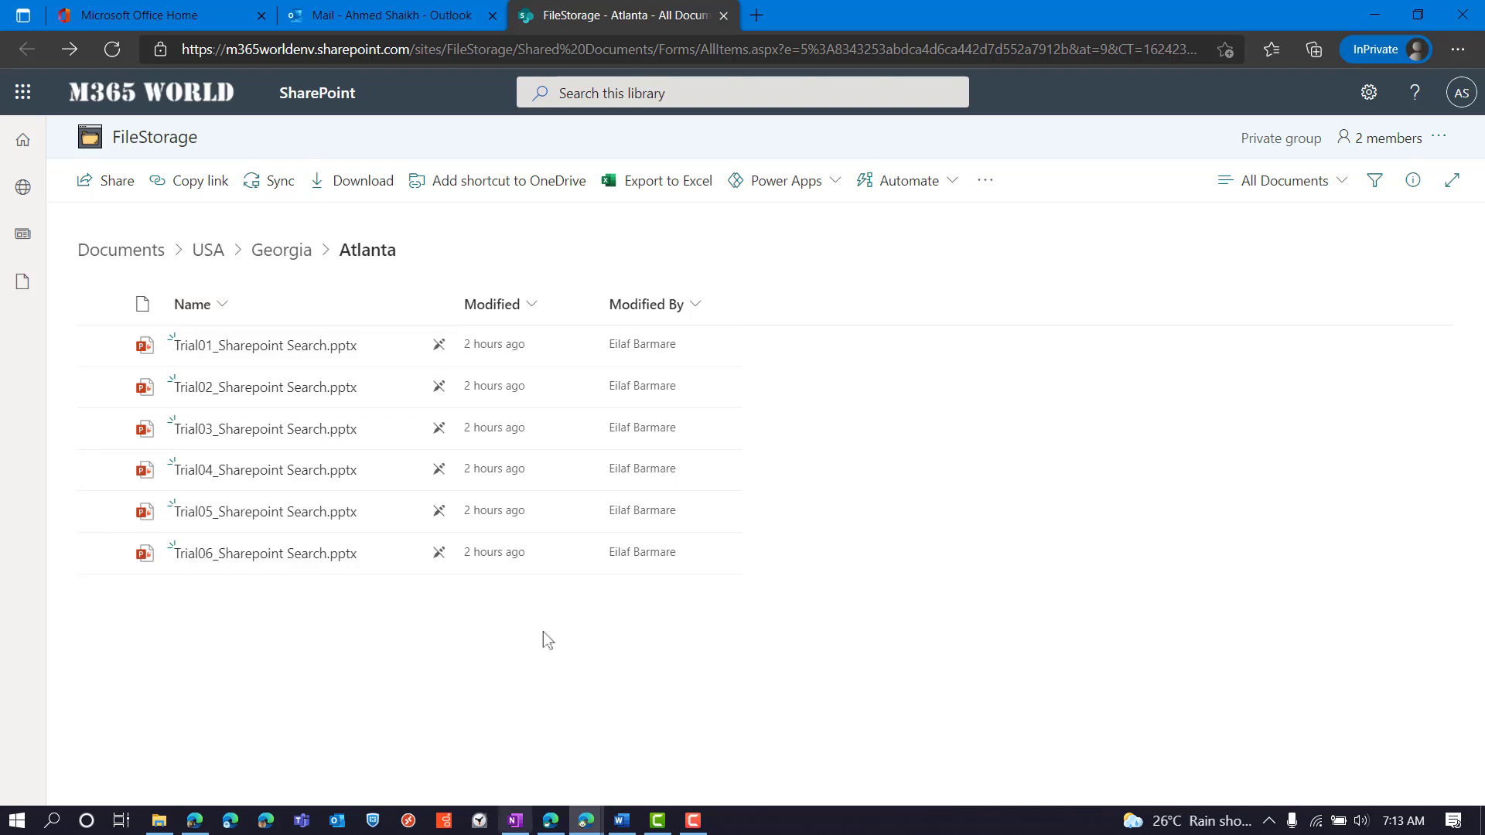
pyautogui.click(625, 823)
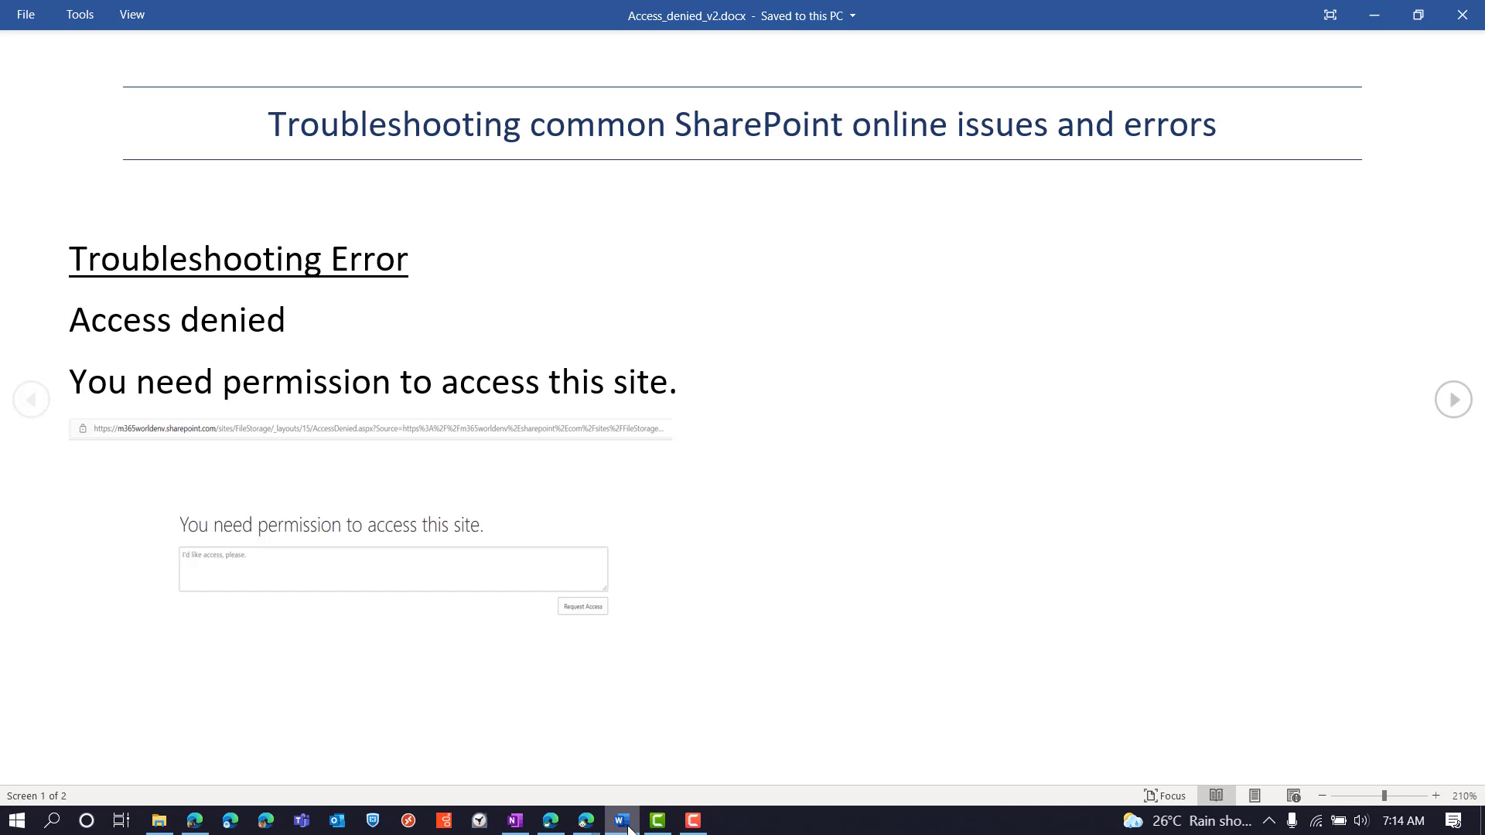
# Return to the Edge window's Site Collection Features page showing lockdown mode inactive
pyautogui.click(550, 819)
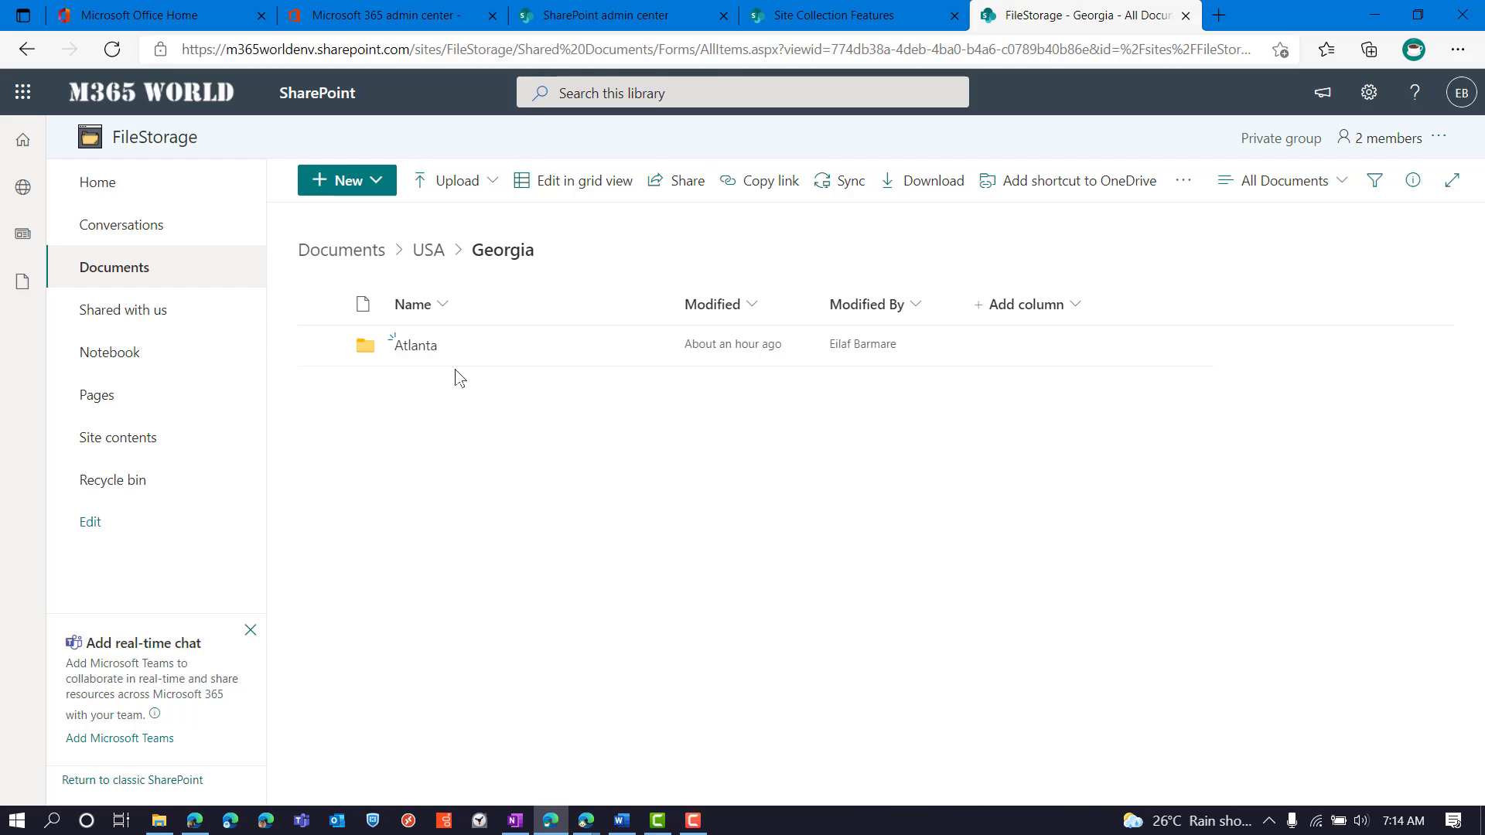
pyautogui.click(887, 9)
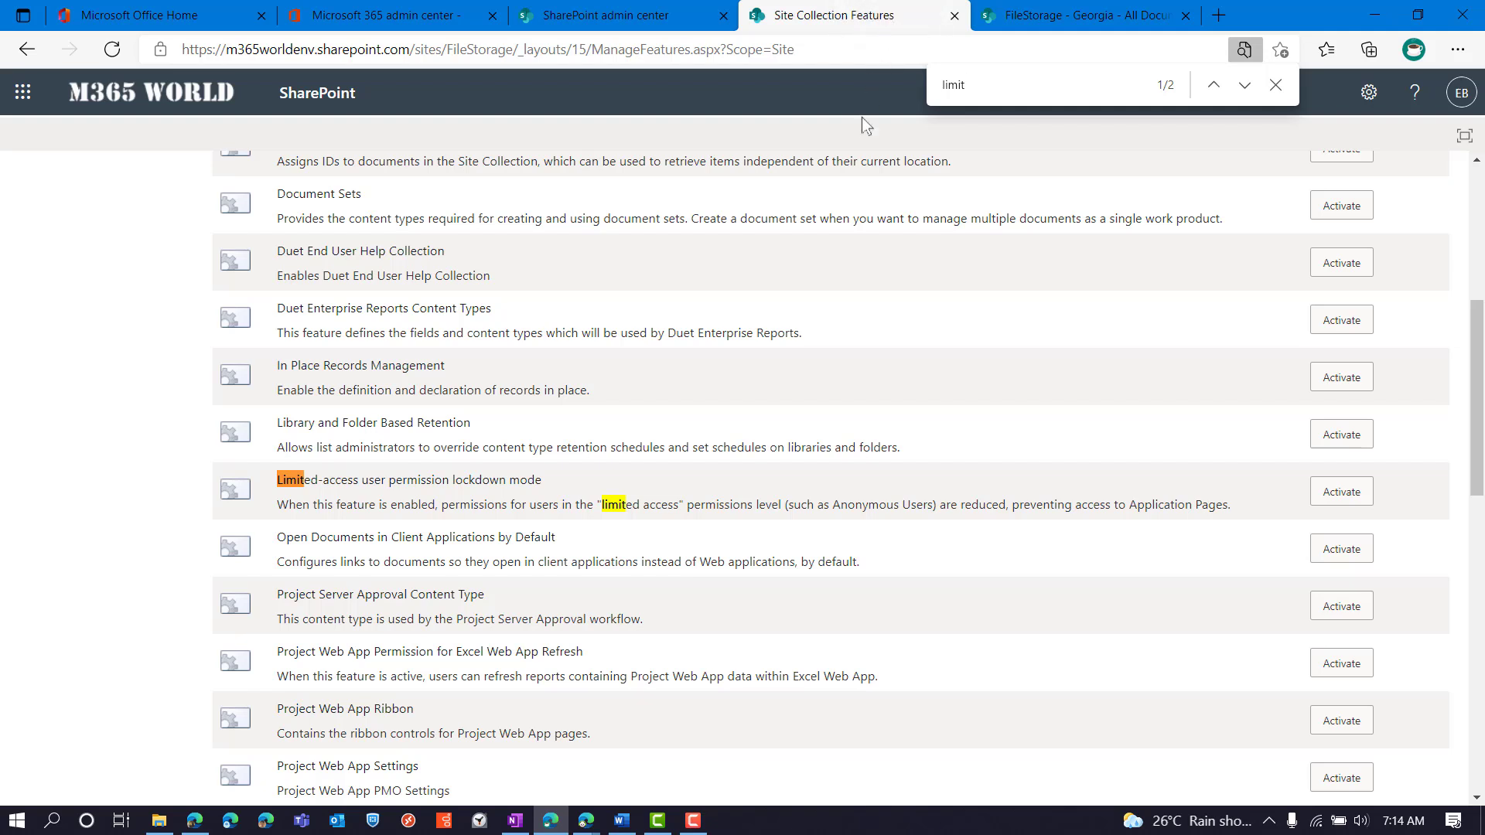